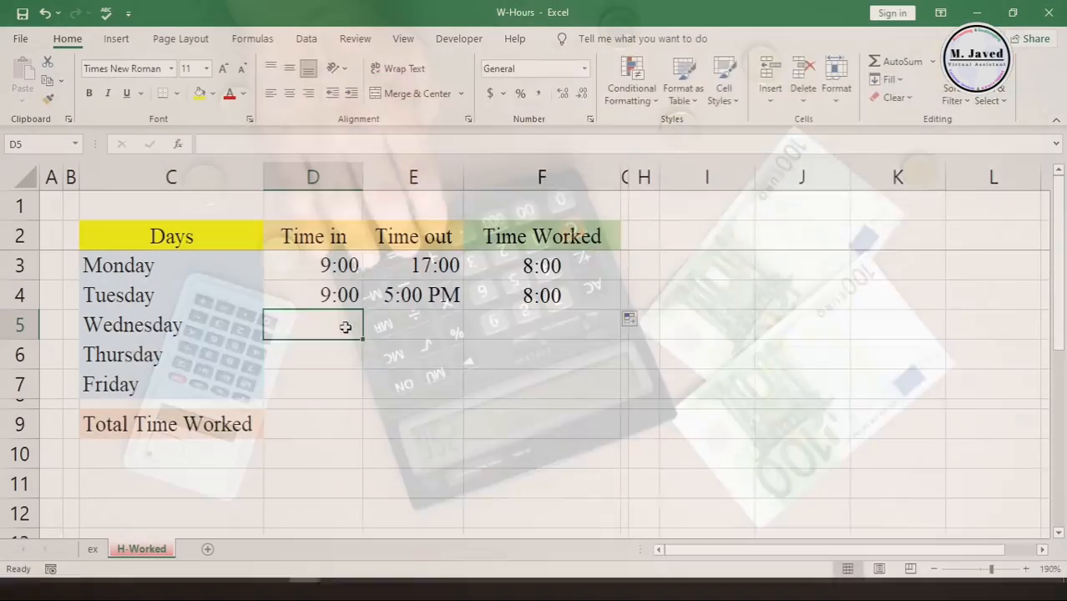
Step: Enter 2:00 as Wednesday's Time in and 10:00 as Time out, and copy Tuesday's Time Worked formula down to Wednesday
type("2:00 AM")
key("Tab")
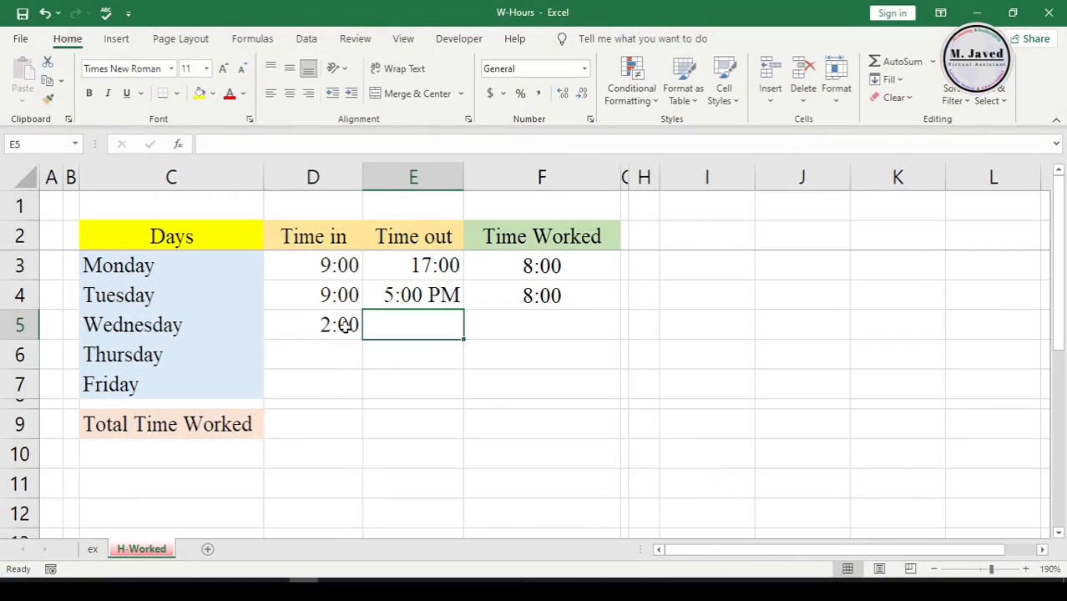
type("10:00")
key("Tab")
left_click(542, 294)
left_click_drag(620, 309, 567, 329)
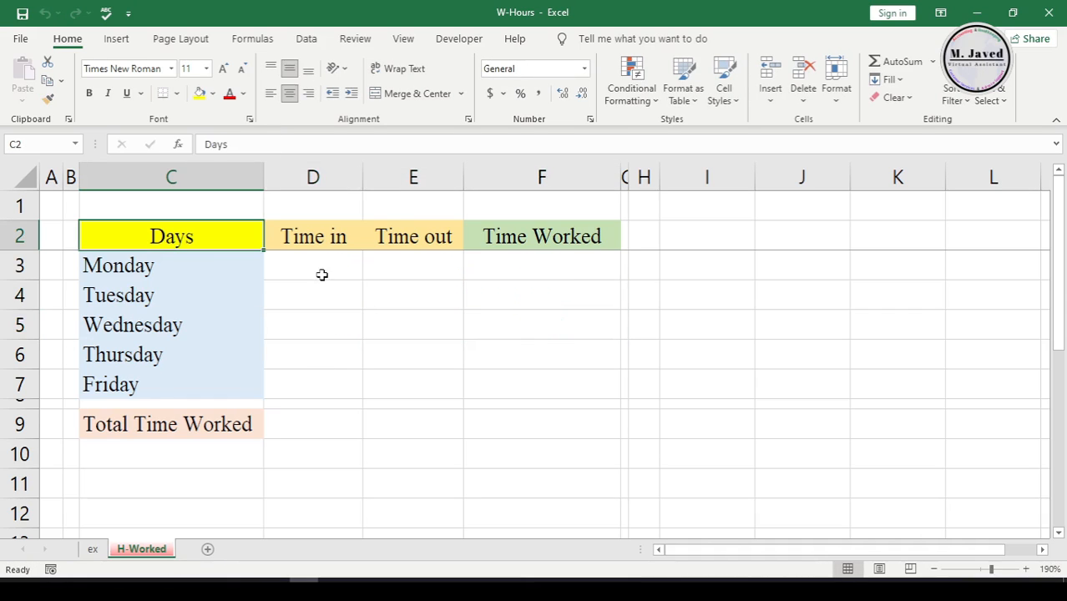
Step: Enter 9:00 as Monday's Time in (D3) and inspect the cell's stored value
left_click(321, 268)
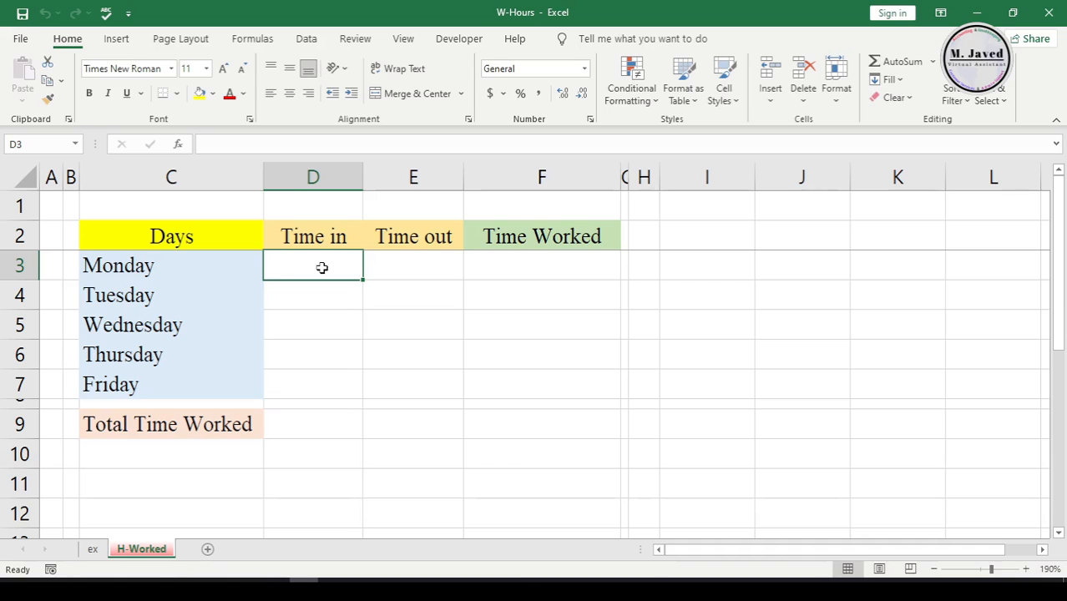
type("9:00")
key("Tab")
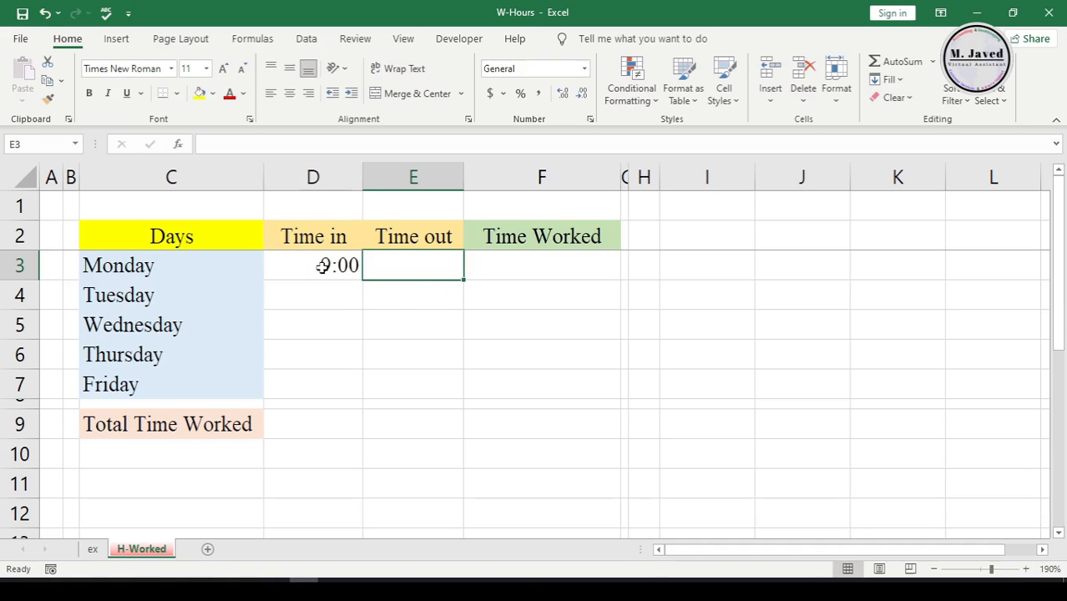
left_click(321, 266)
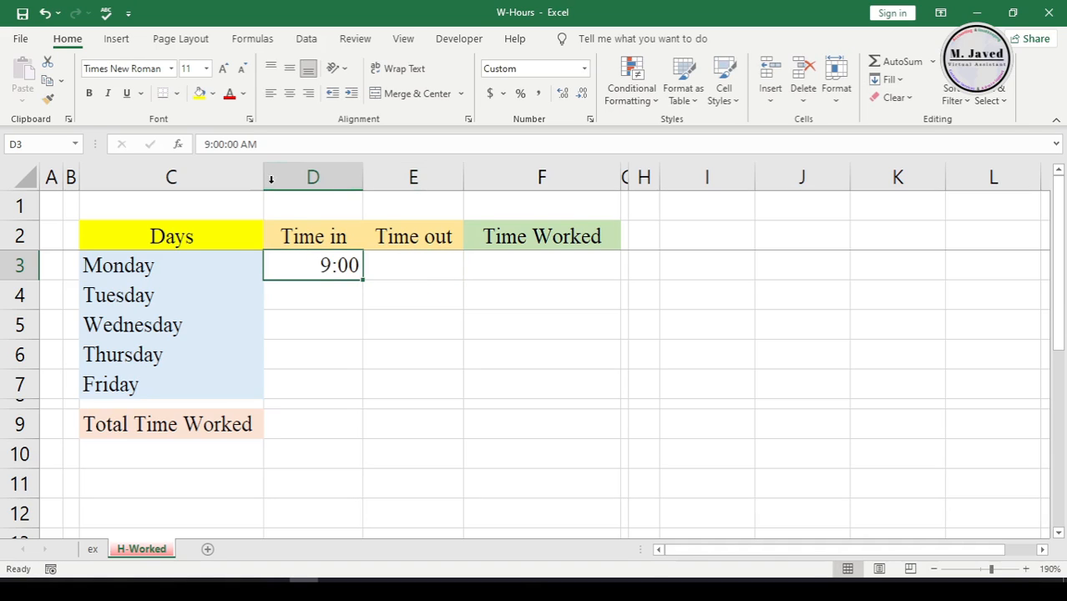
left_click_drag(261, 144, 195, 143)
left_click(341, 268)
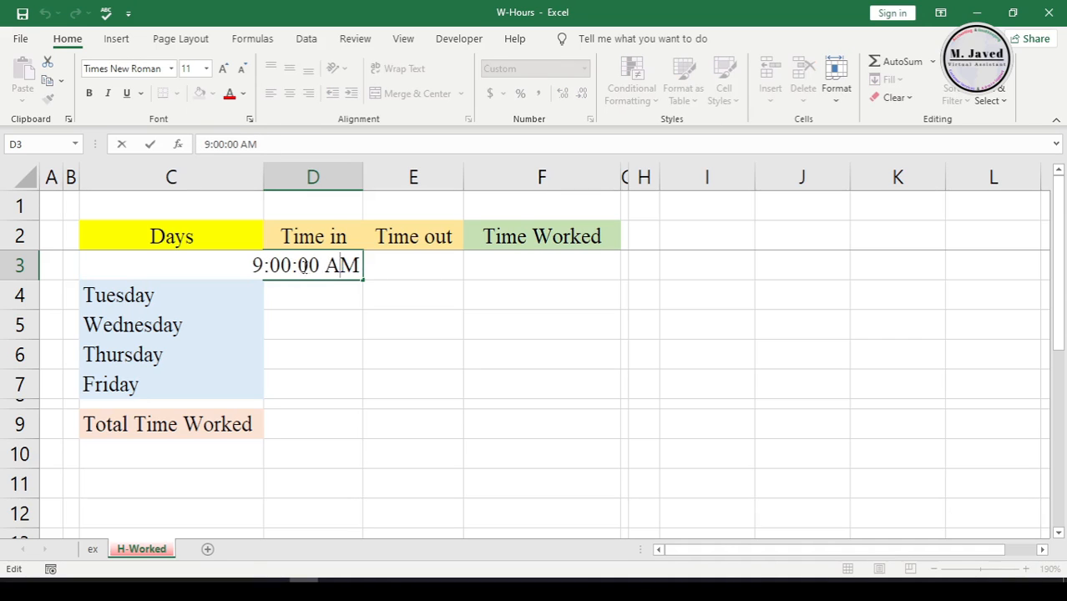
Step: Enter 17:00 as Monday's Time out (E3) and inspect the cell's stored value
left_click(417, 266)
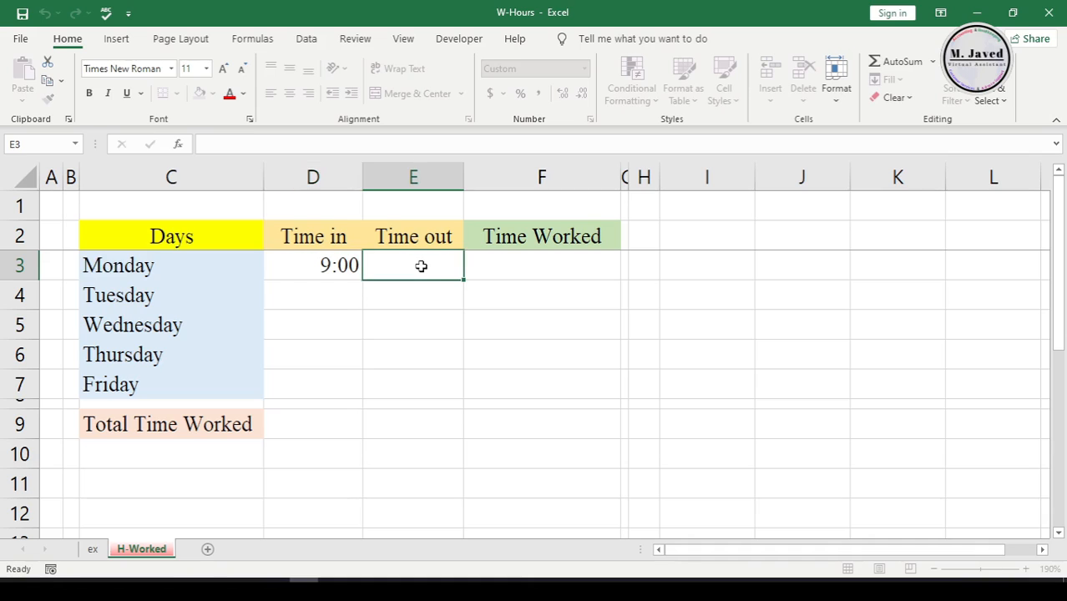
type("1")
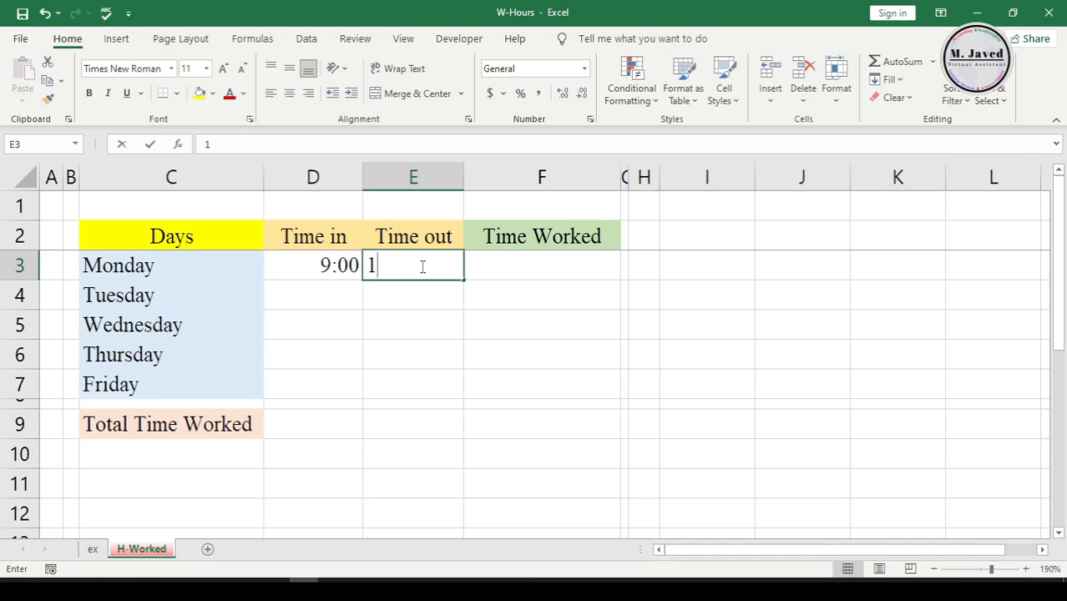
type("7:00")
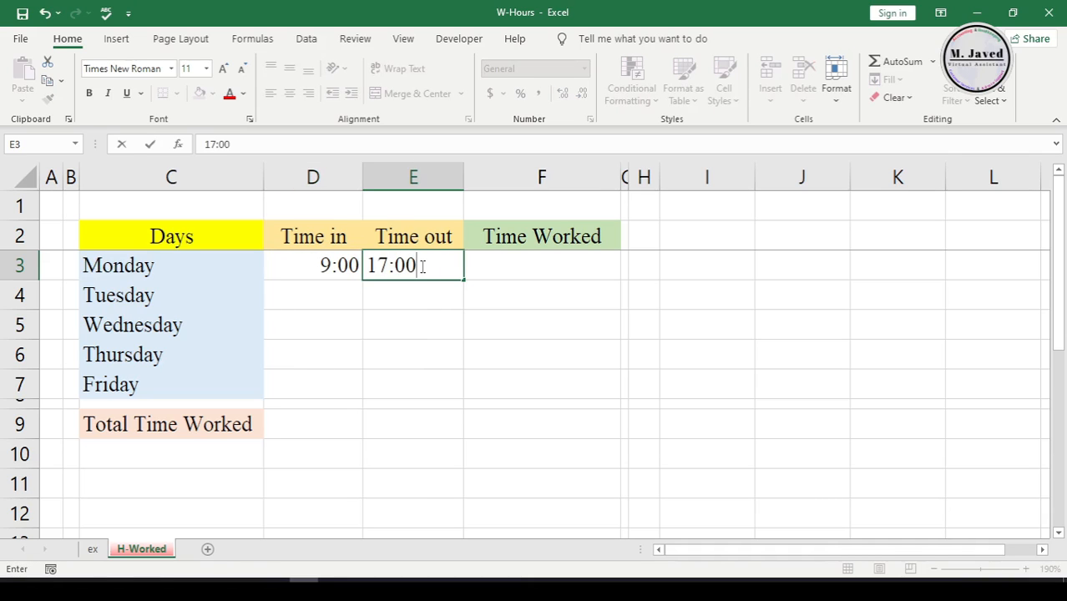
key("Return")
left_click(416, 267)
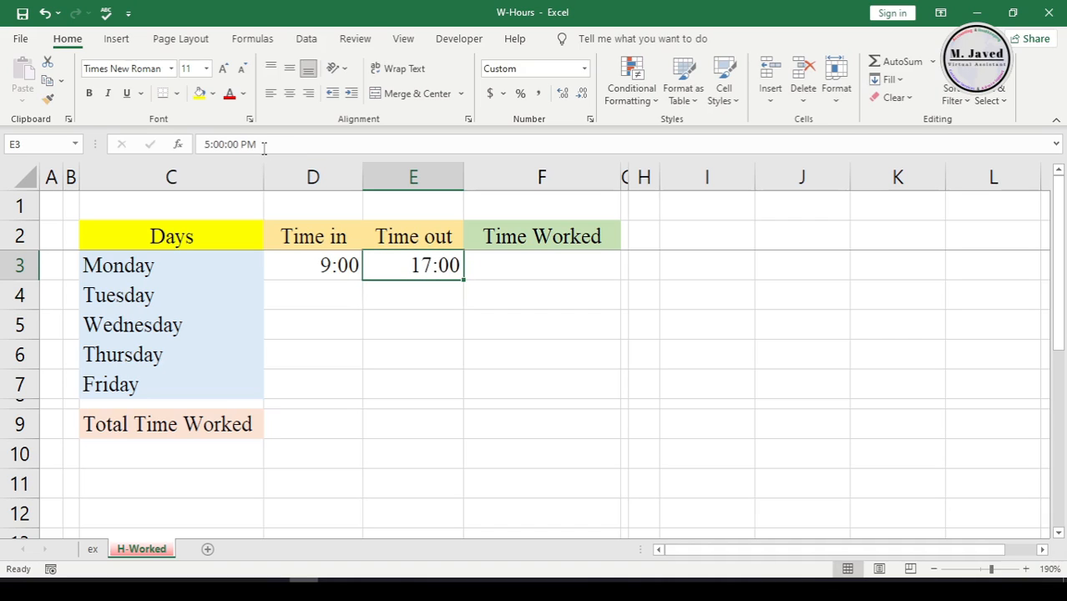
left_click_drag(263, 148, 200, 146)
left_click(419, 265)
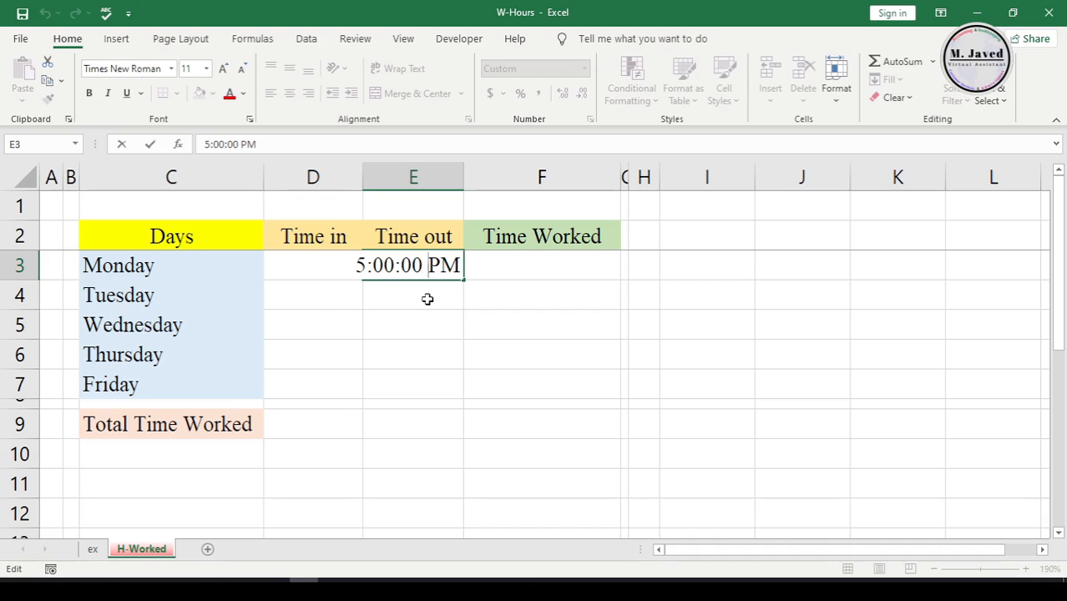
Step: Calculate Monday's Time Worked in F3 with the formula =E3-D3
key("Tab")
type("=")
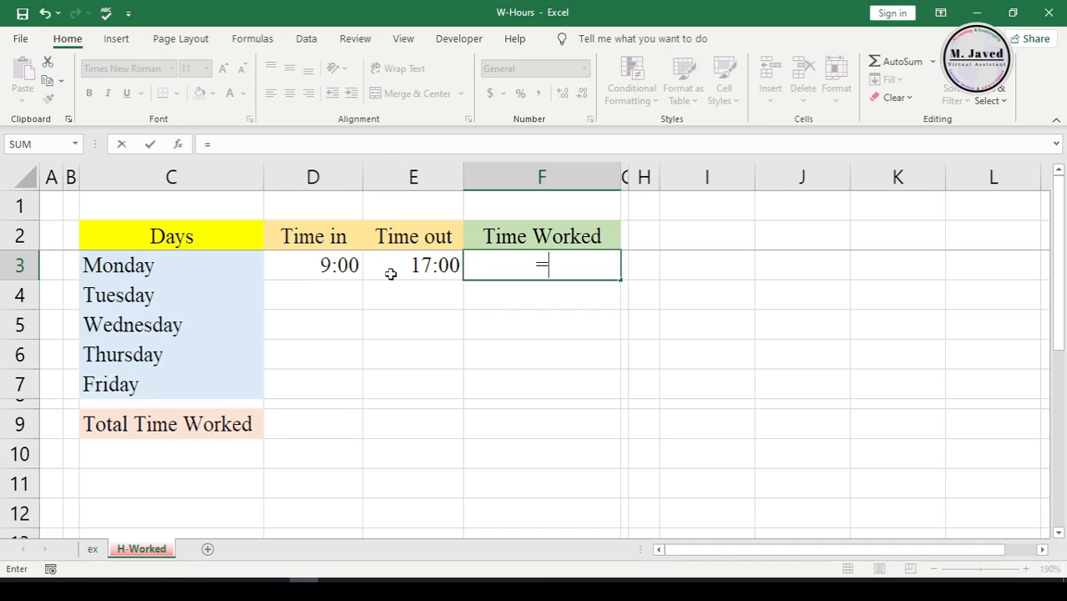
left_click(435, 266)
type("-")
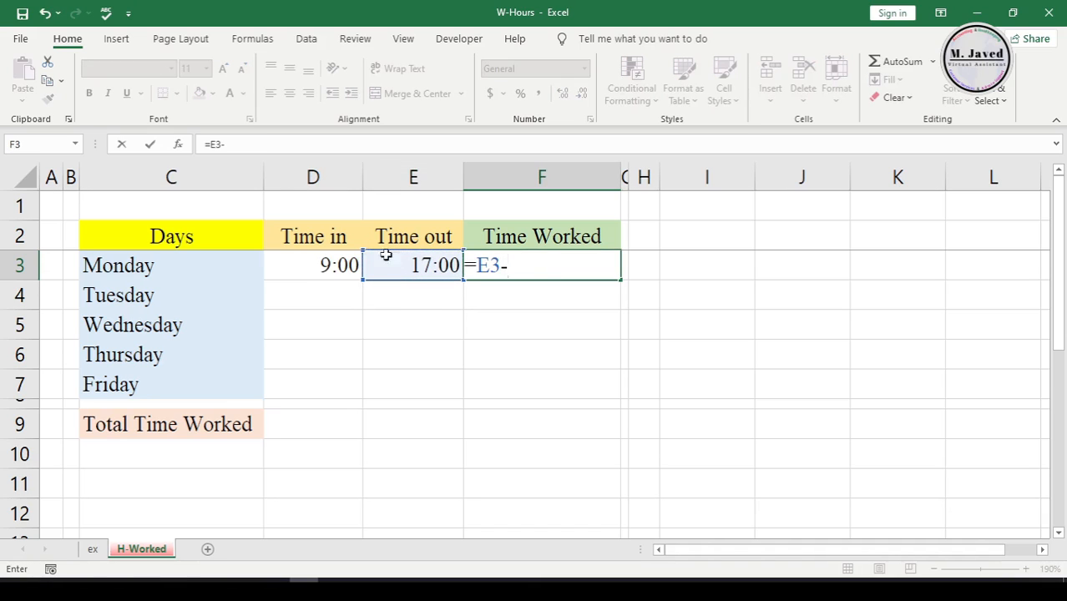
left_click(329, 263)
key("Return")
left_click(555, 241)
left_click(555, 268)
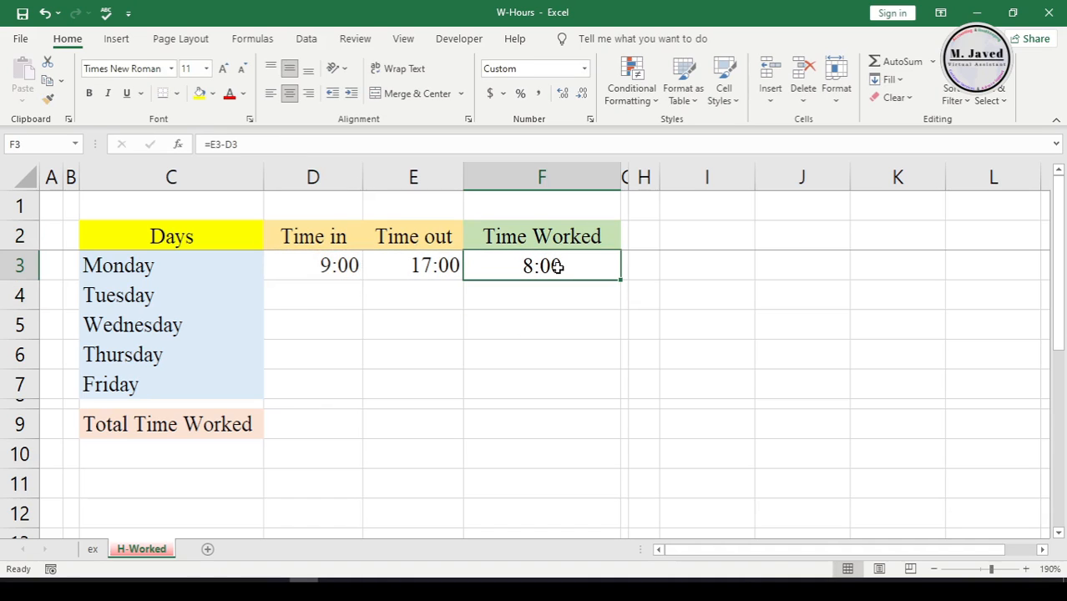
left_click(557, 312)
Step: Change the number format of Monday's Time Worked cell (F3) to General
left_click(556, 267)
scroll(561, 267, "right", 1)
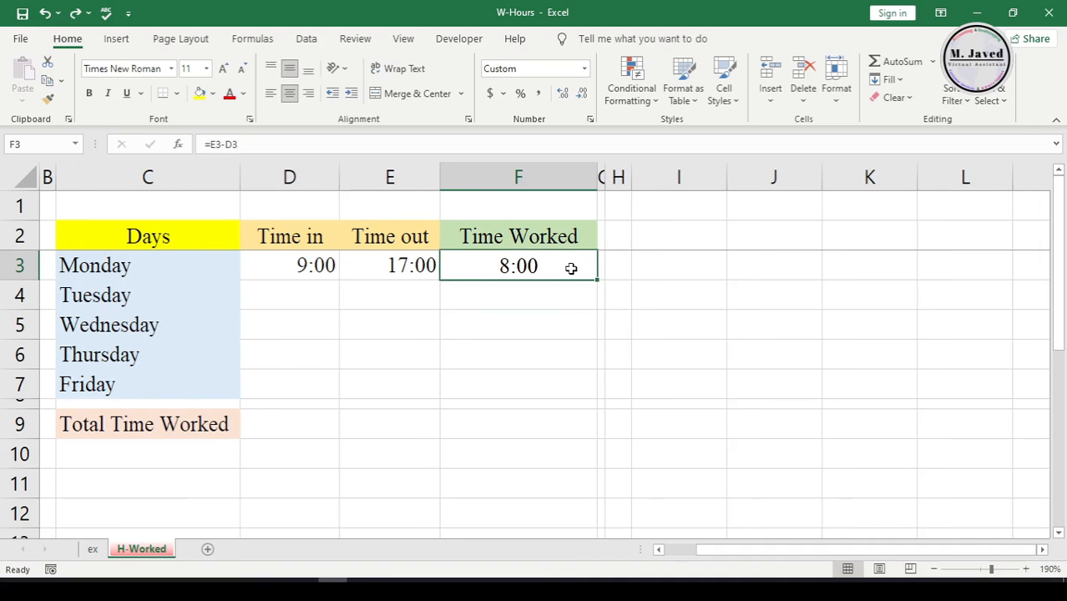
left_click(584, 68)
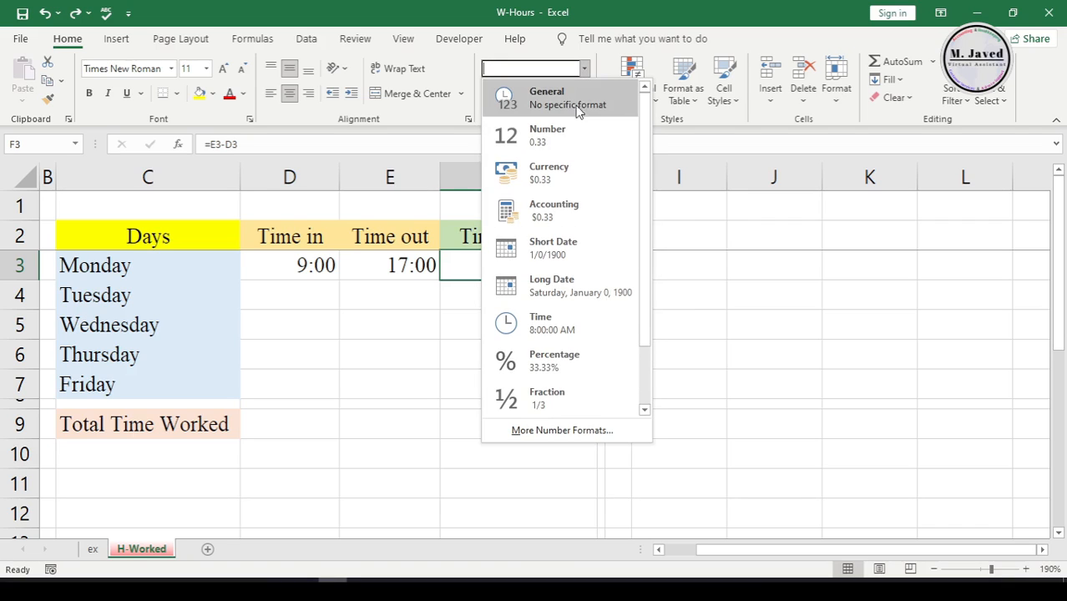
left_click(582, 109)
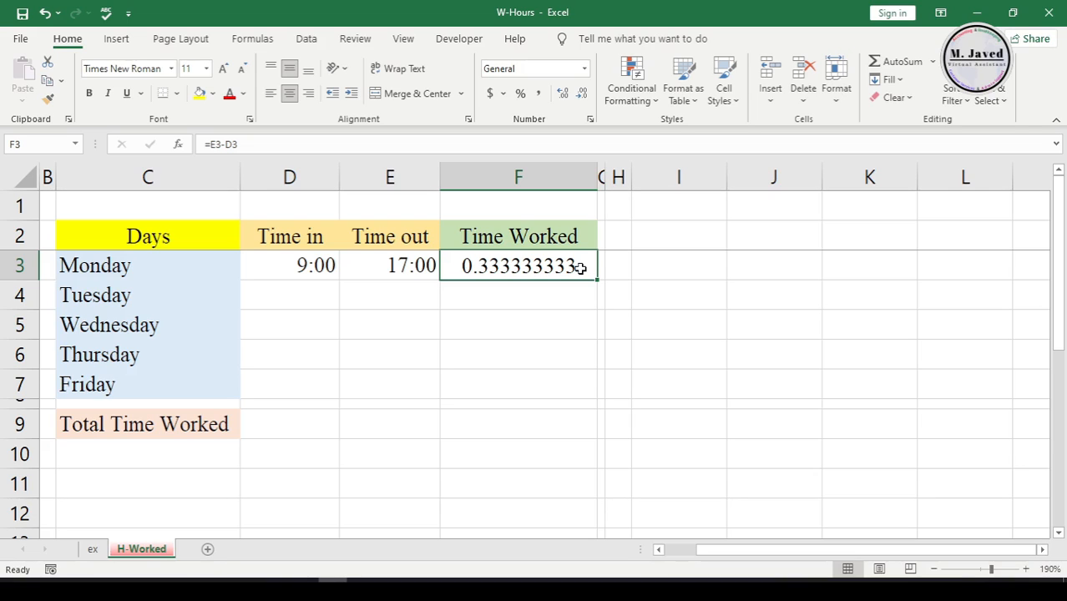
Step: Switch to the Windows Calculator and move its window clear of the Time Worked column
left_click(14, 589)
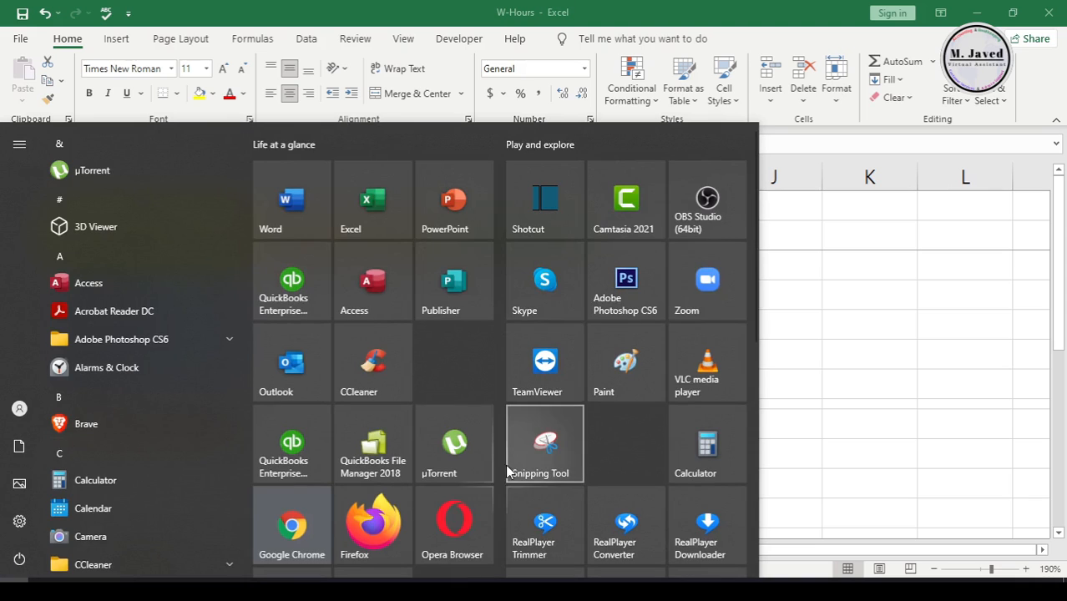
left_click(707, 447)
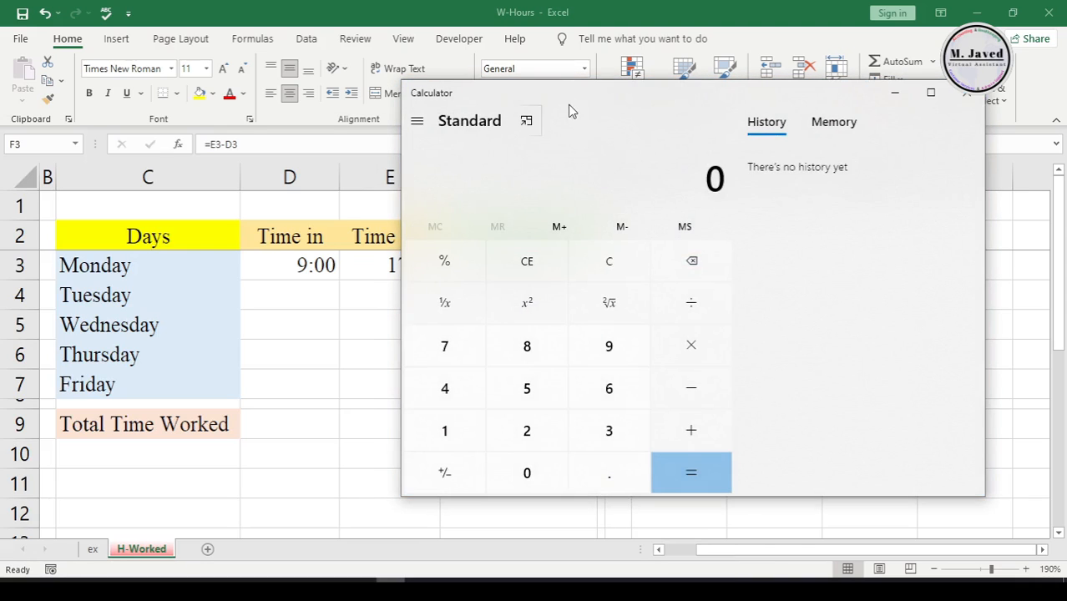
left_click_drag(570, 98, 801, 87)
Step: Multiply 24 by 0.33333333 to check the hours behind the decimal value, and minimize the calculator
left_click(761, 417)
left_click(680, 373)
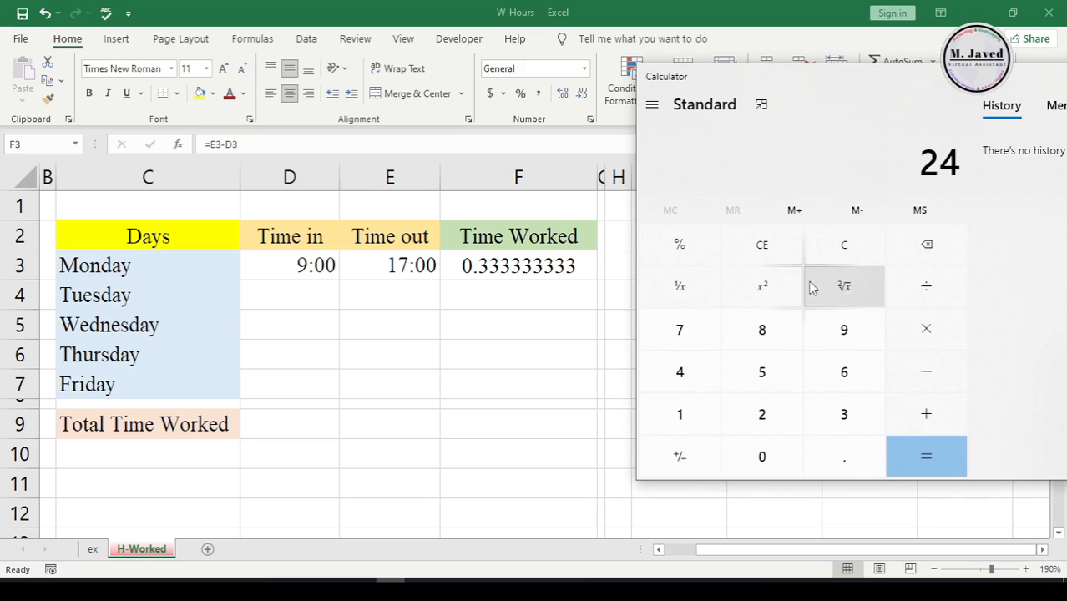
left_click(926, 332)
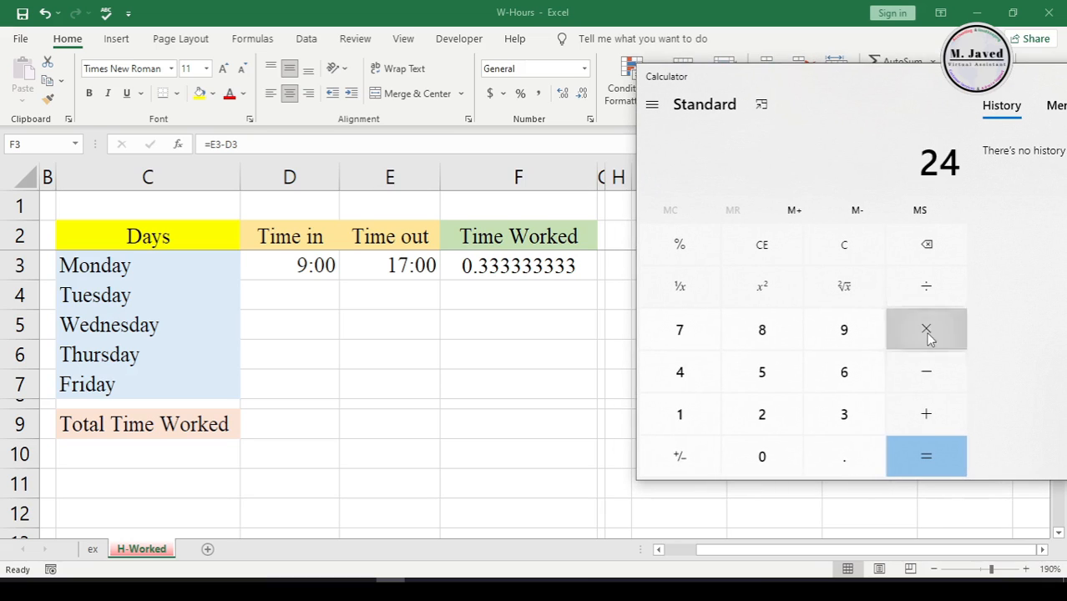
left_click(860, 440)
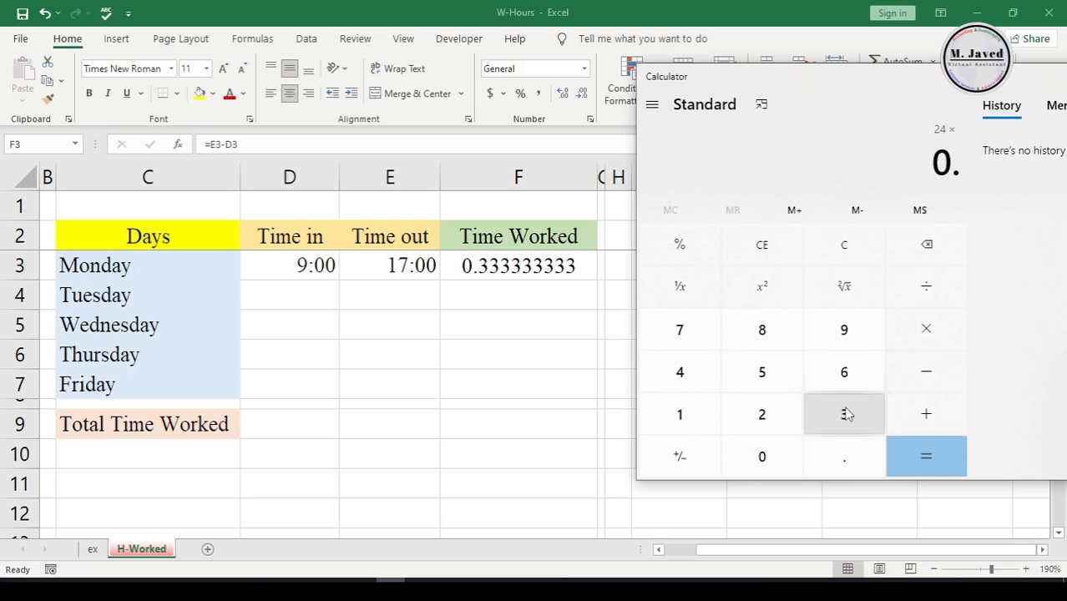
double_click(846, 415)
double_click(846, 415)
double_click(846, 415)
double_click(846, 415)
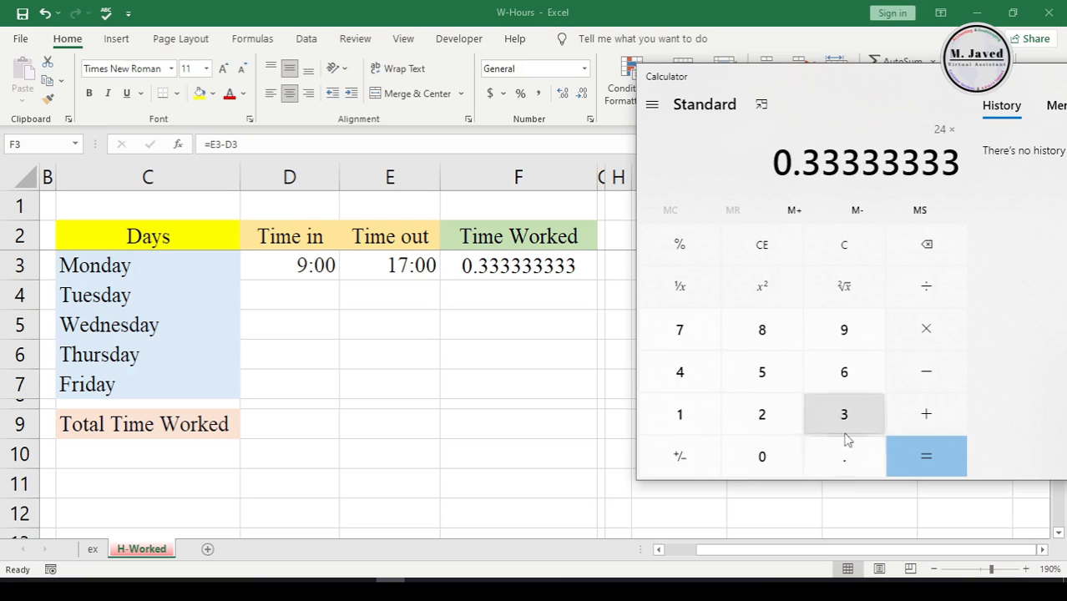
left_click(933, 455)
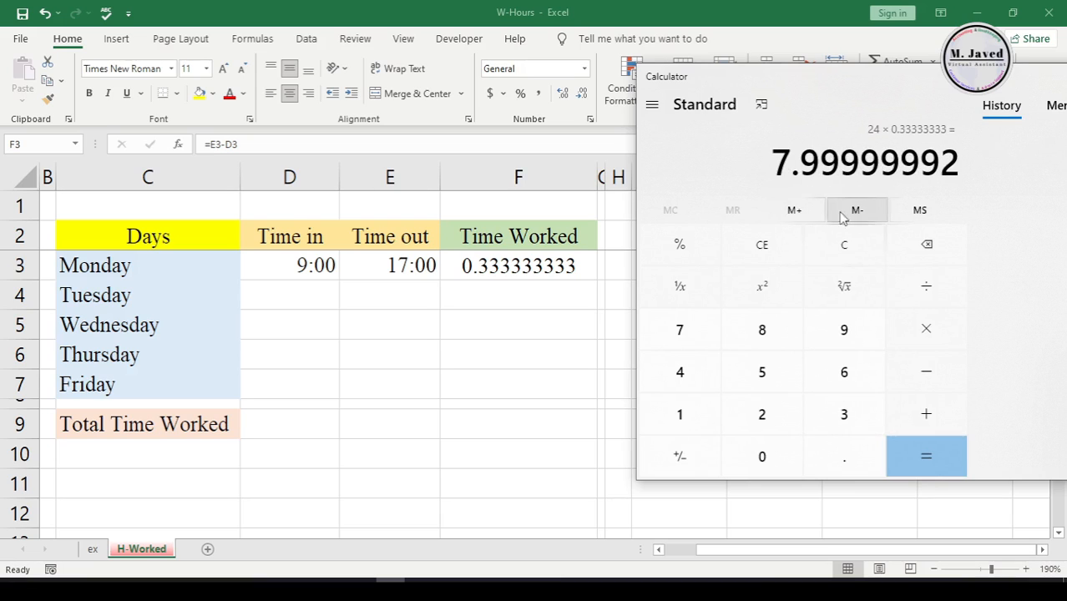
left_click_drag(773, 163, 880, 163)
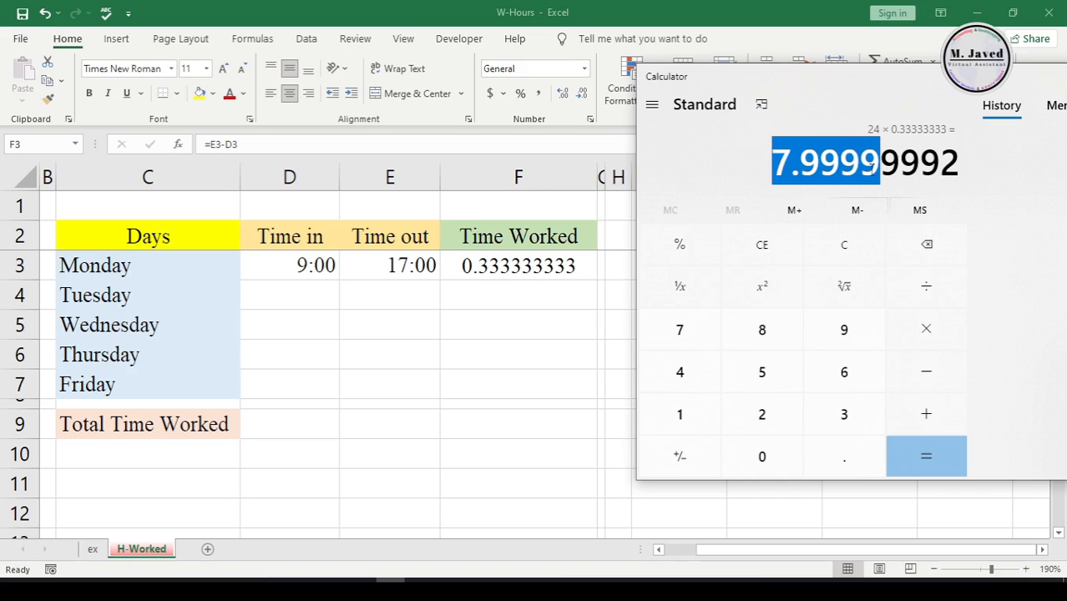
left_click(840, 178)
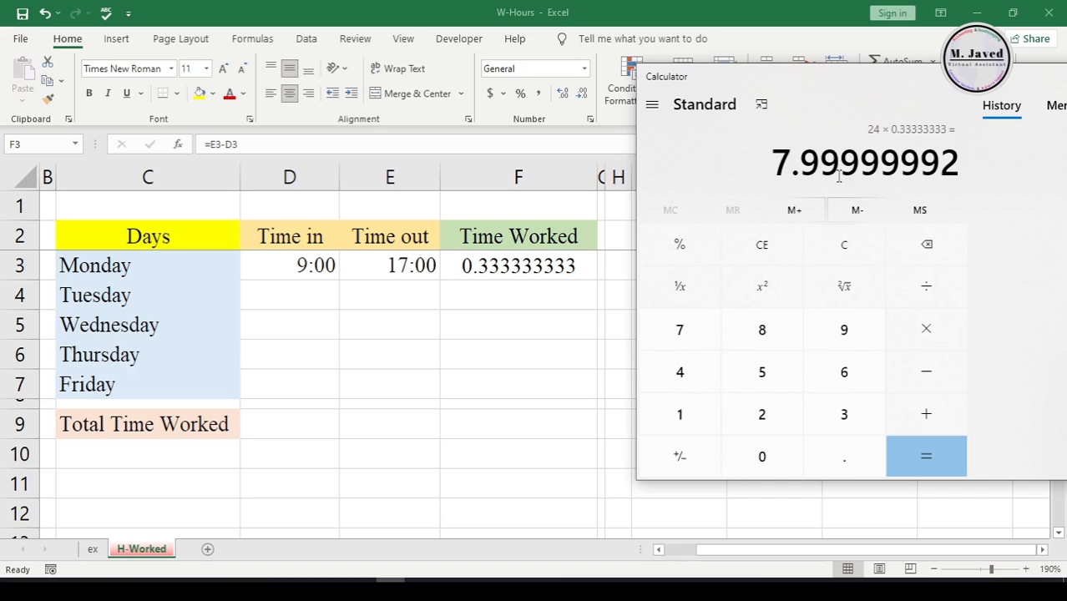
left_click_drag(862, 86, 655, 161)
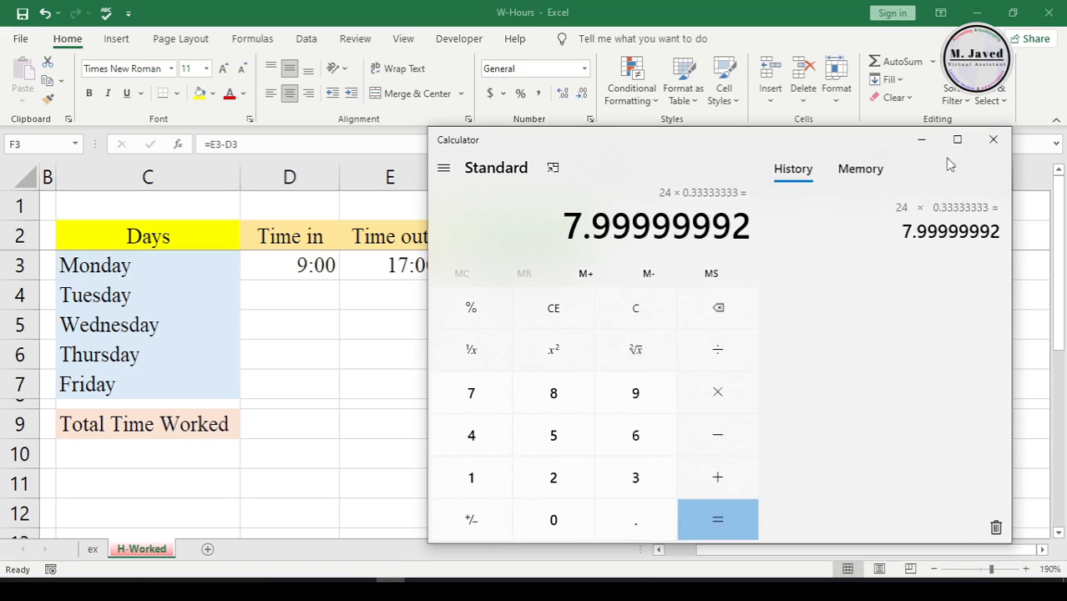
left_click(921, 153)
Step: Apply the custom h:mm number format to Monday's Time Worked cell (F3)
left_click(585, 68)
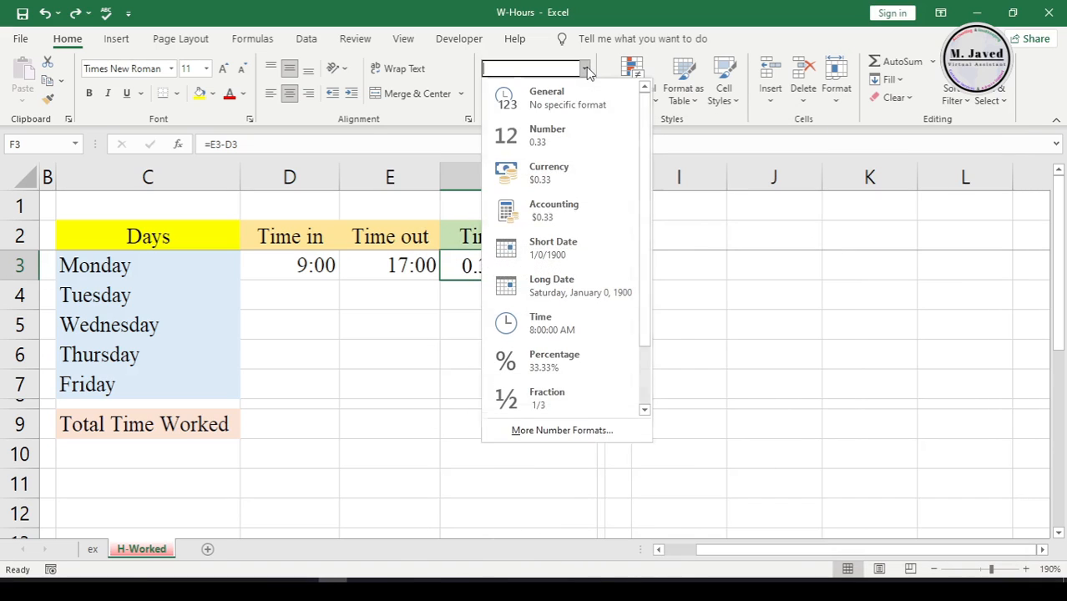
left_click(580, 430)
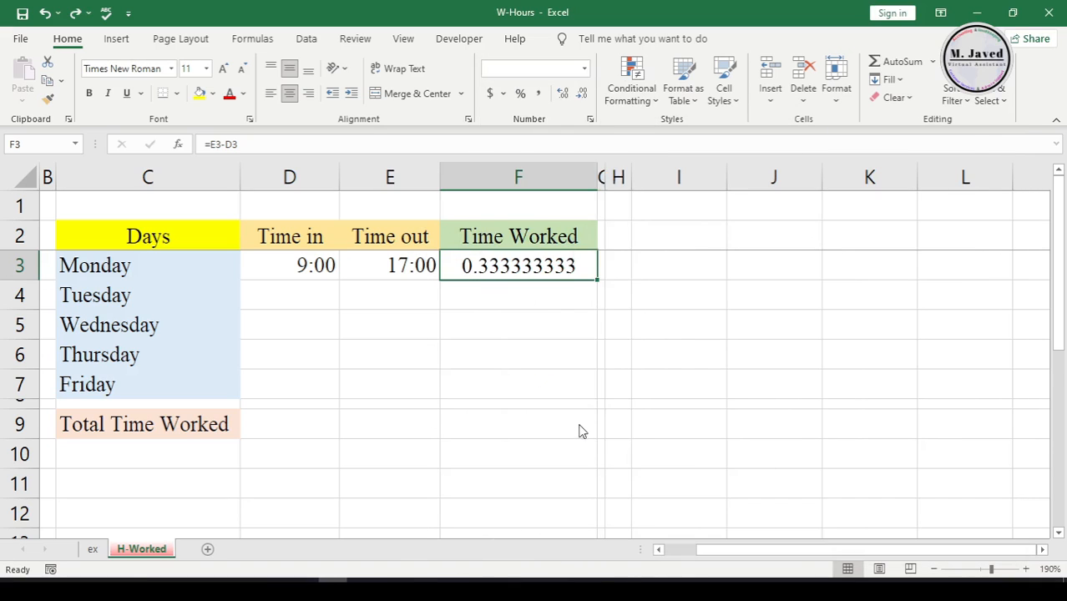
left_click(620, 255)
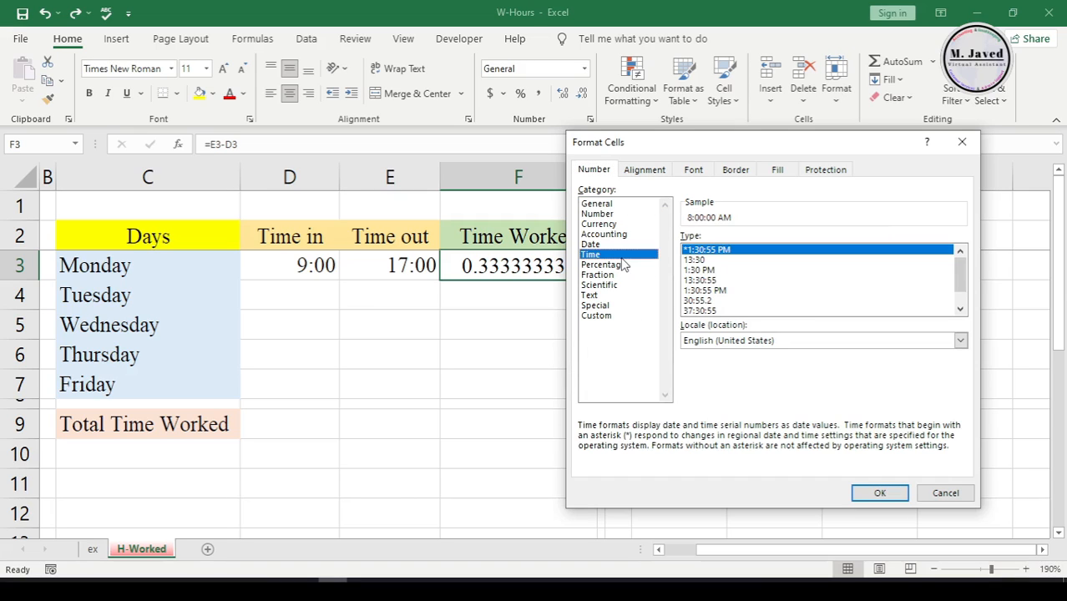
left_click(803, 282)
scroll(803, 284, "down", 1)
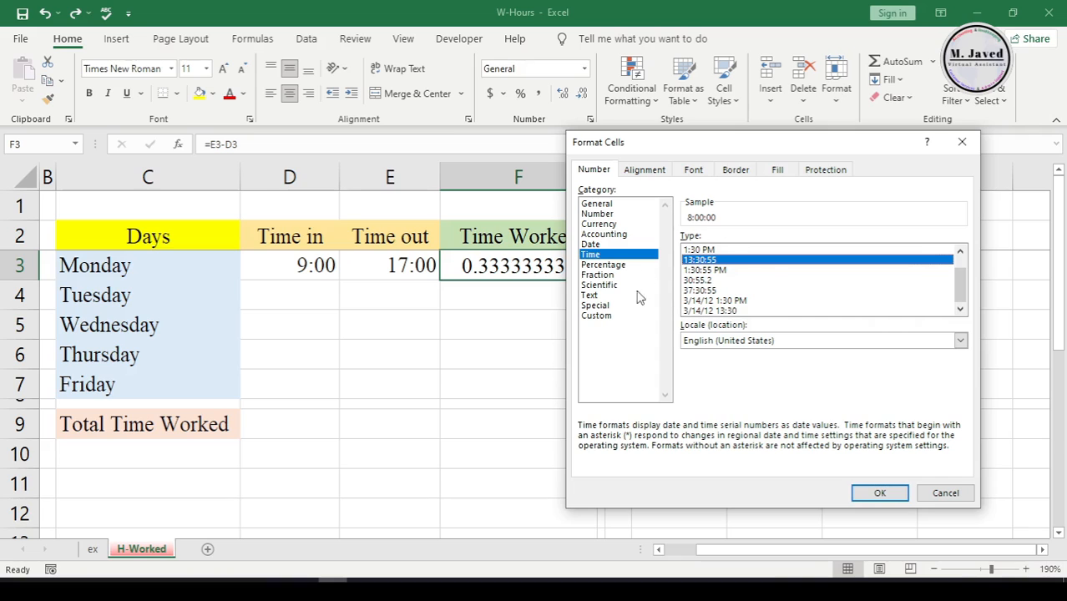
left_click(615, 318)
left_click(788, 297)
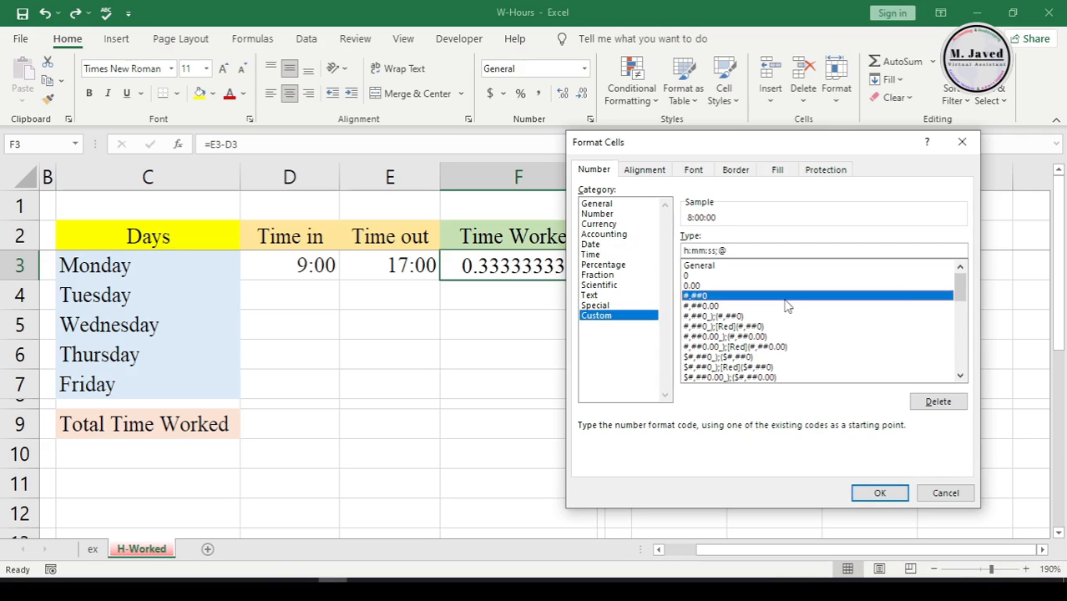
scroll(787, 305, "down", 5)
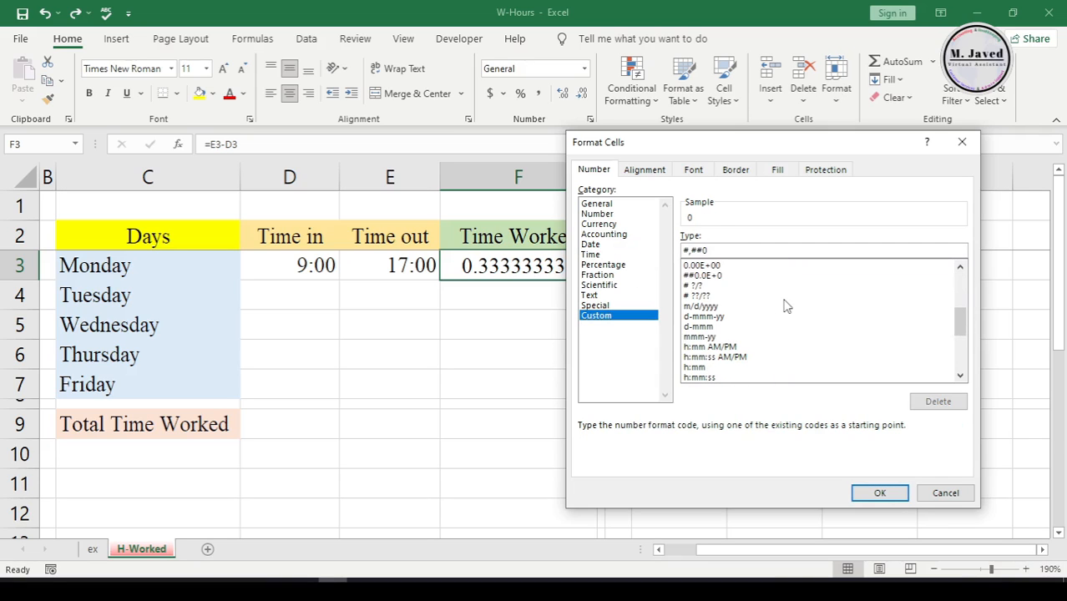
left_click(738, 369)
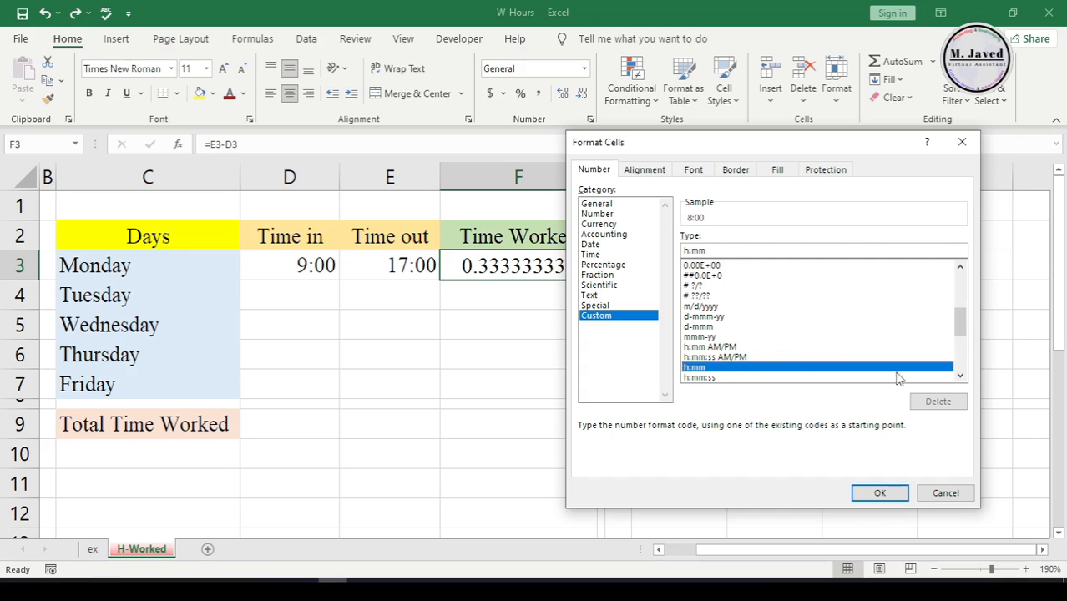
left_click(880, 492)
left_click(529, 301)
left_click(576, 269)
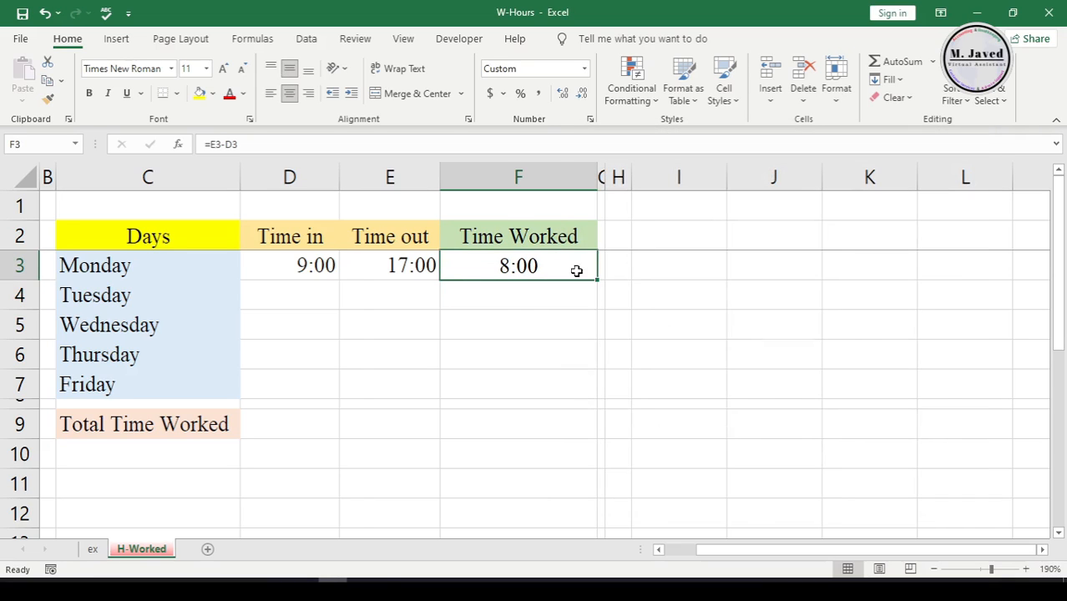
Step: Enter 9:00 as Tuesday's Time in (D4) and 5:00 PM as Tuesday's Time out (E4)
scroll(576, 268, "left", 1)
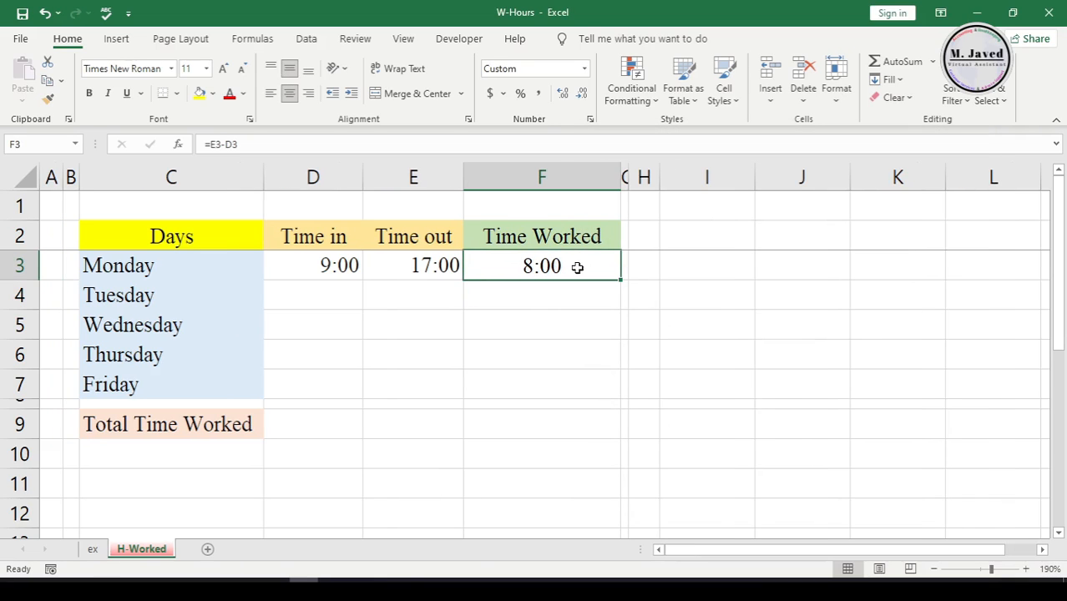
left_click(320, 291)
type("9")
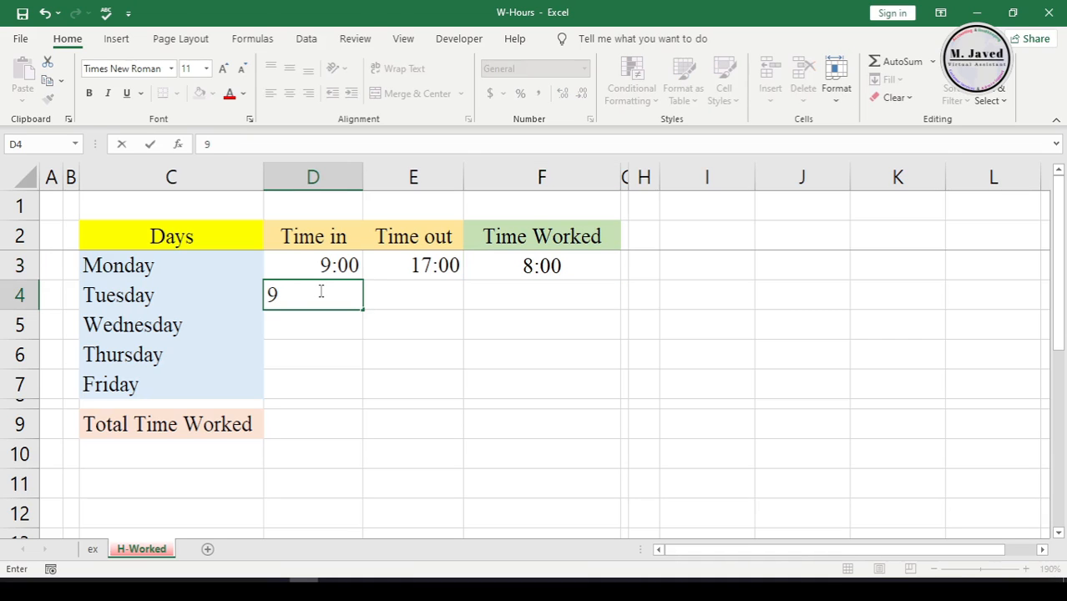
type(":00")
key("Tab")
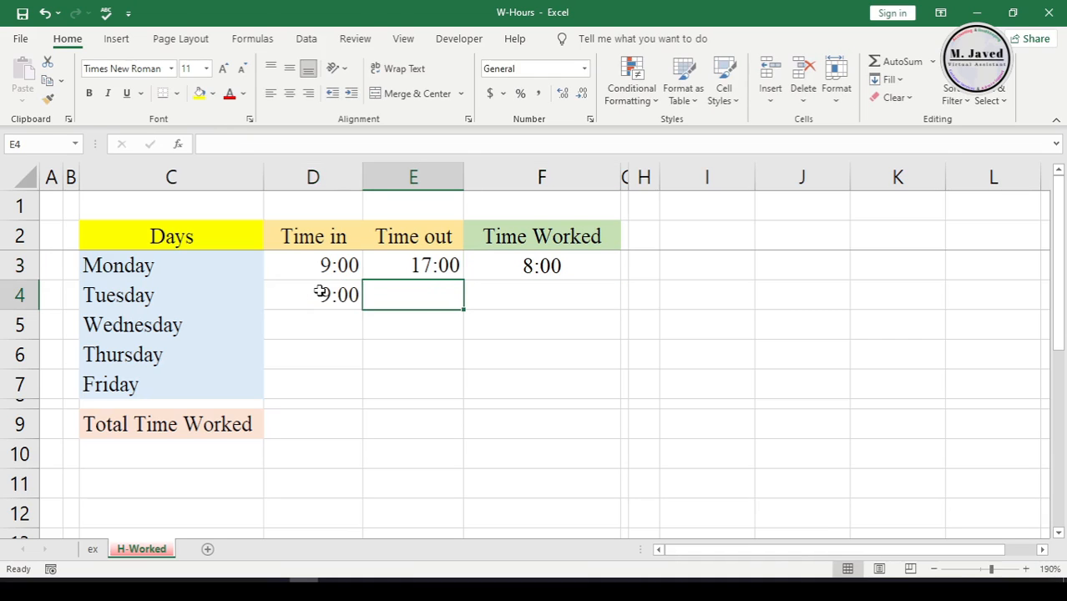
type("5")
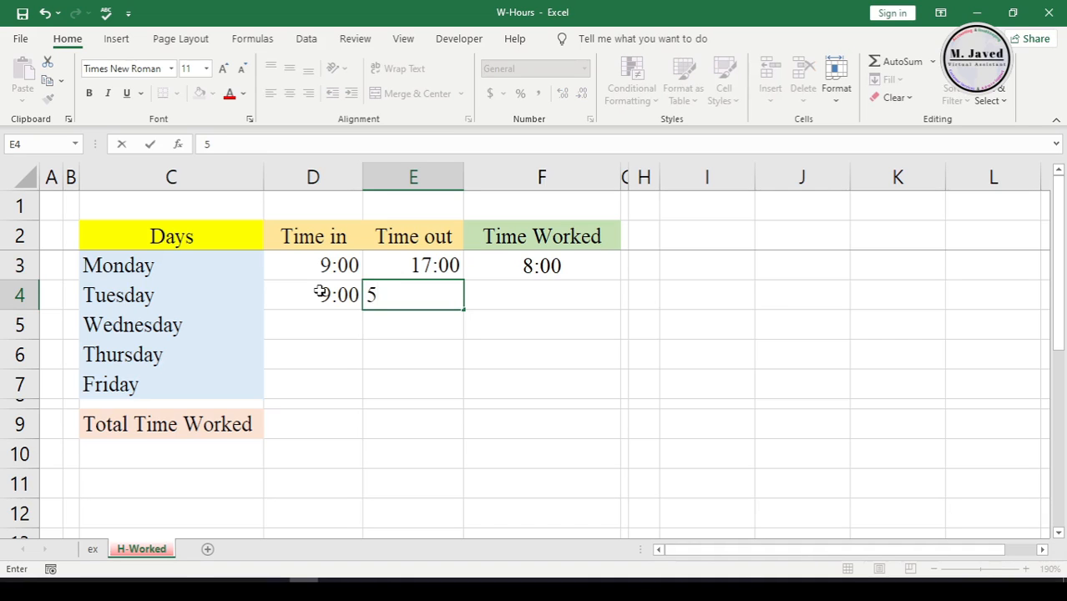
type(":00 PM")
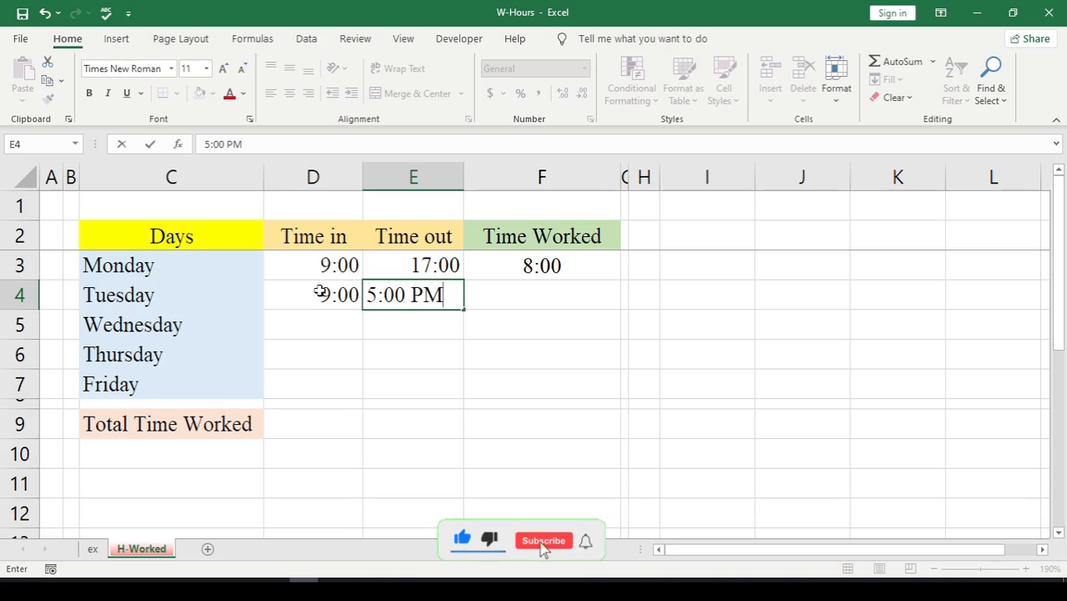
key("Tab")
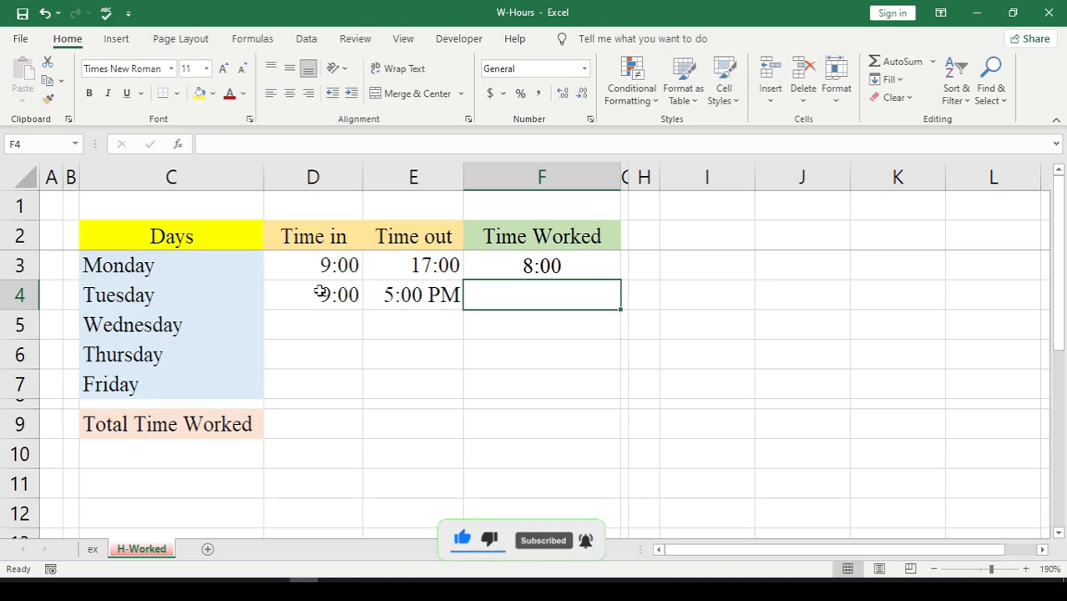
Step: Check Tuesday's time entries and copy Monday's Time Worked formula from F3 down to F4
left_click(382, 296)
left_click(350, 296)
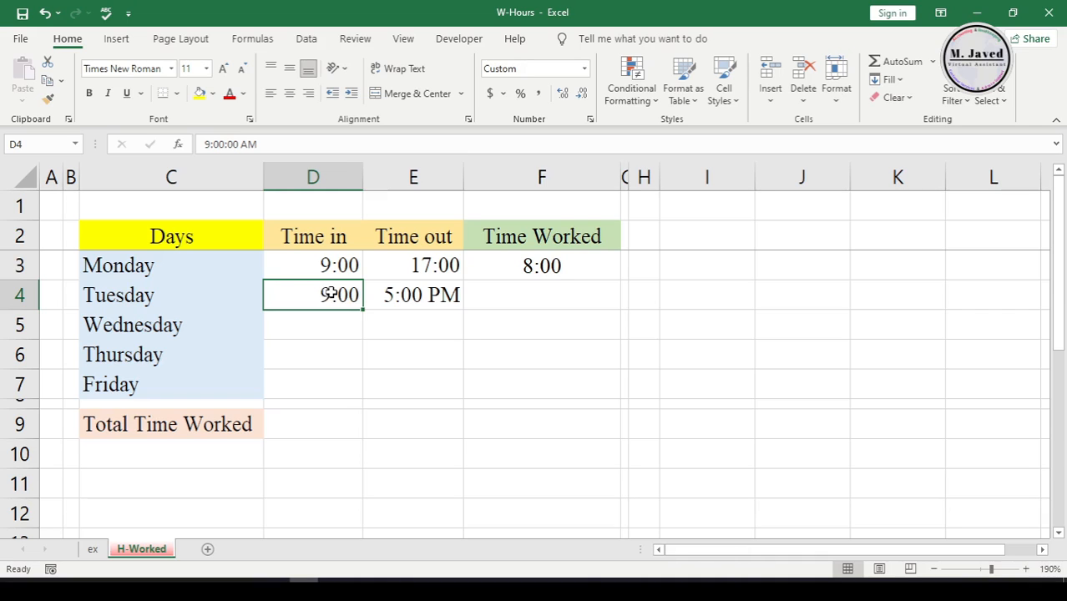
left_click(414, 296)
left_click(572, 268)
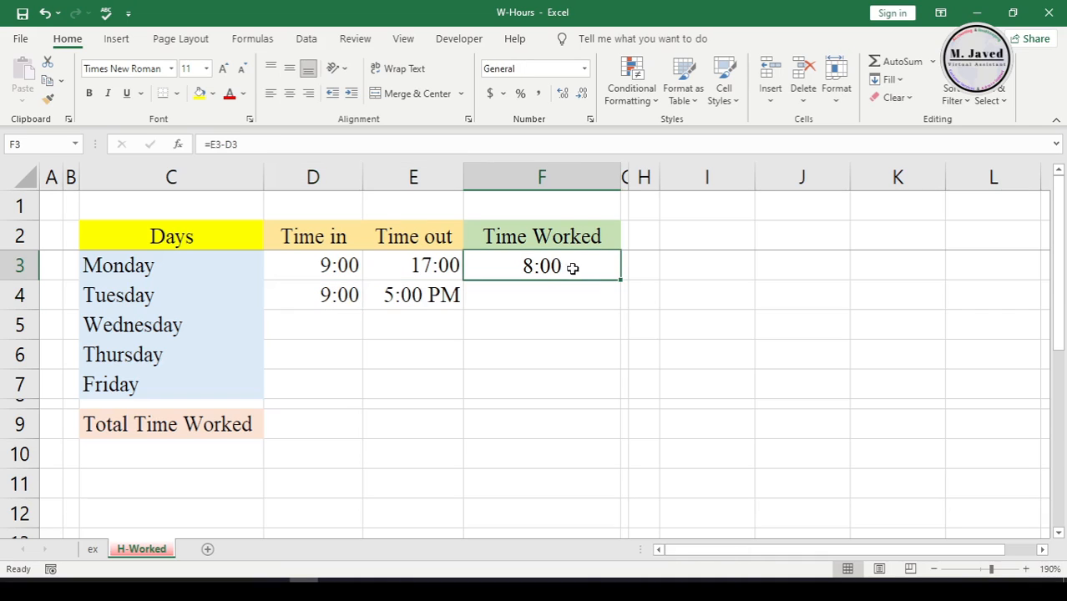
left_click_drag(622, 279, 624, 312)
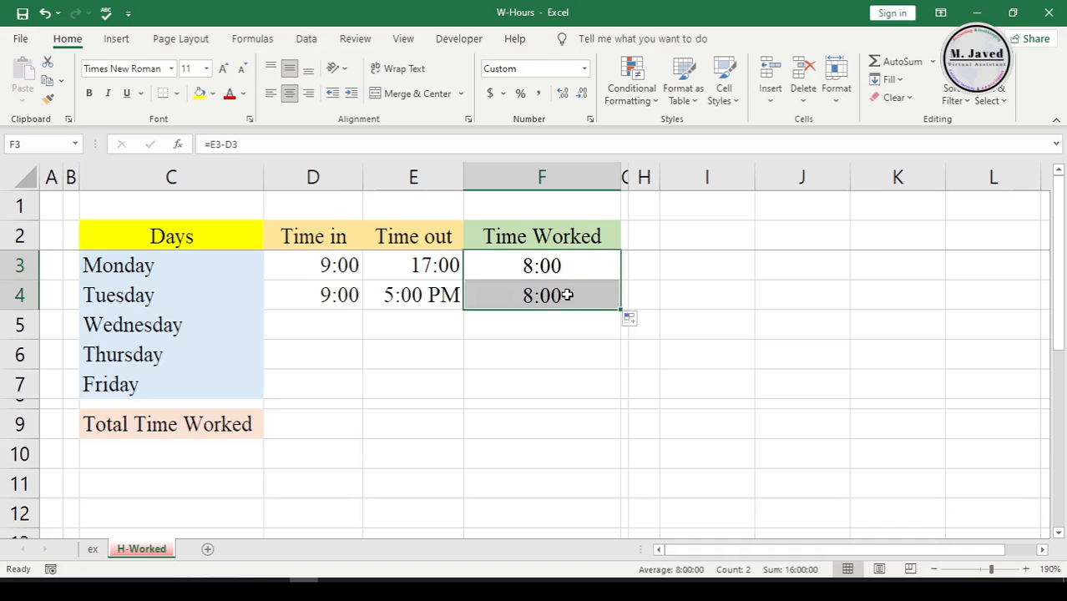
left_click(567, 294)
Step: Enter 2:00 as Wednesday's Time in (D5) and 10:00 as Wednesday's Time out (E5)
left_click(345, 327)
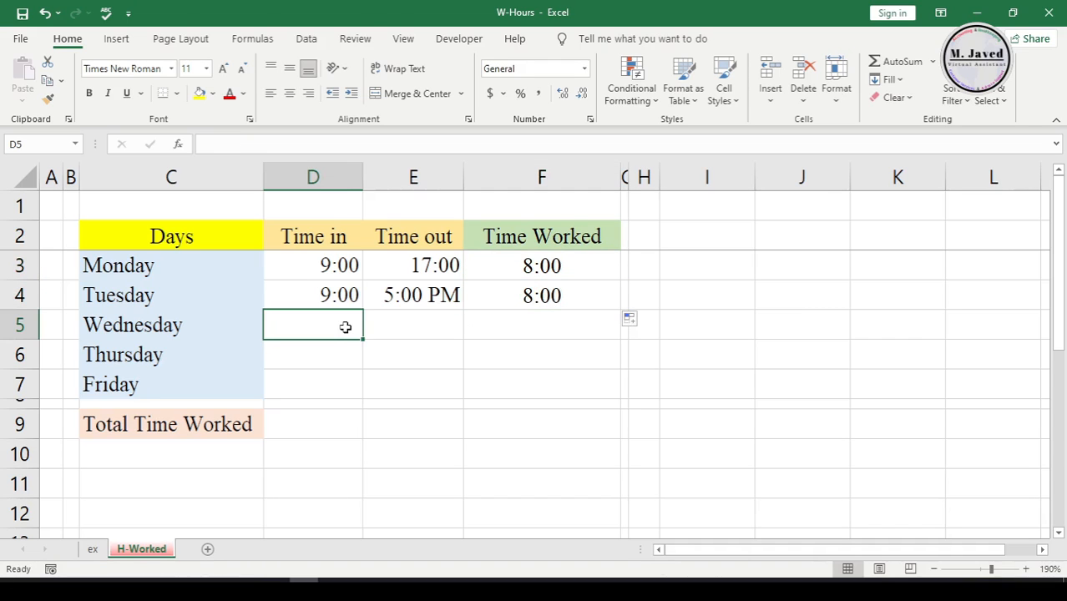
type("2")
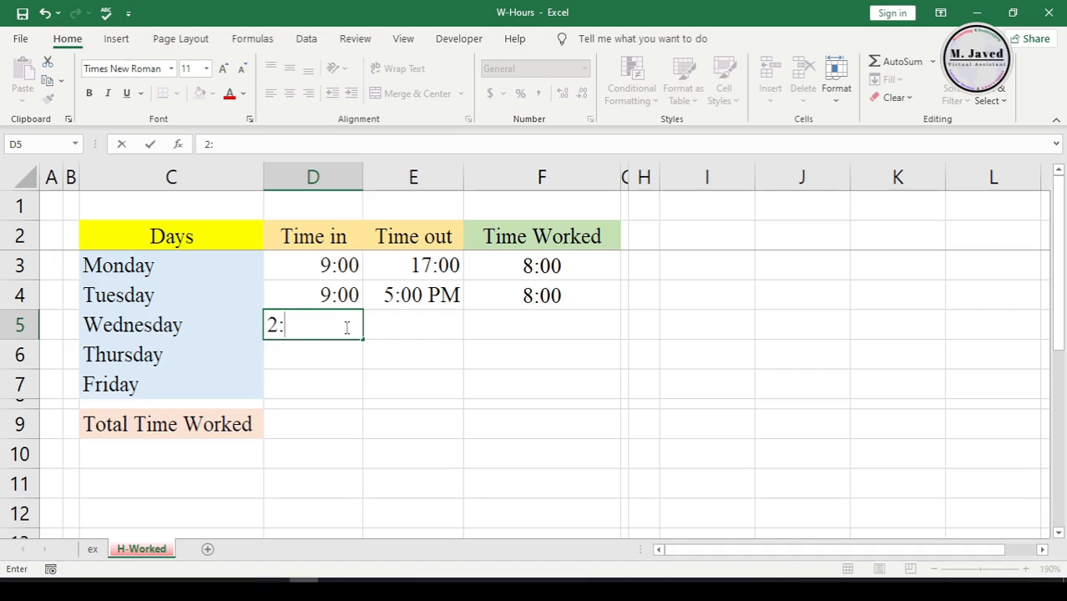
type(":00")
key("Tab")
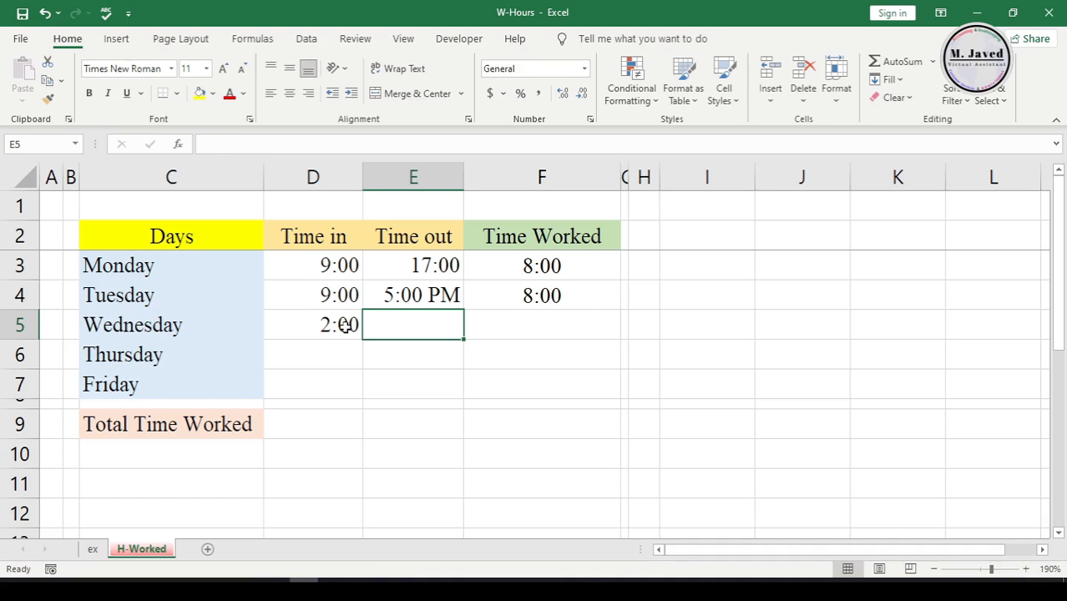
type("10:00")
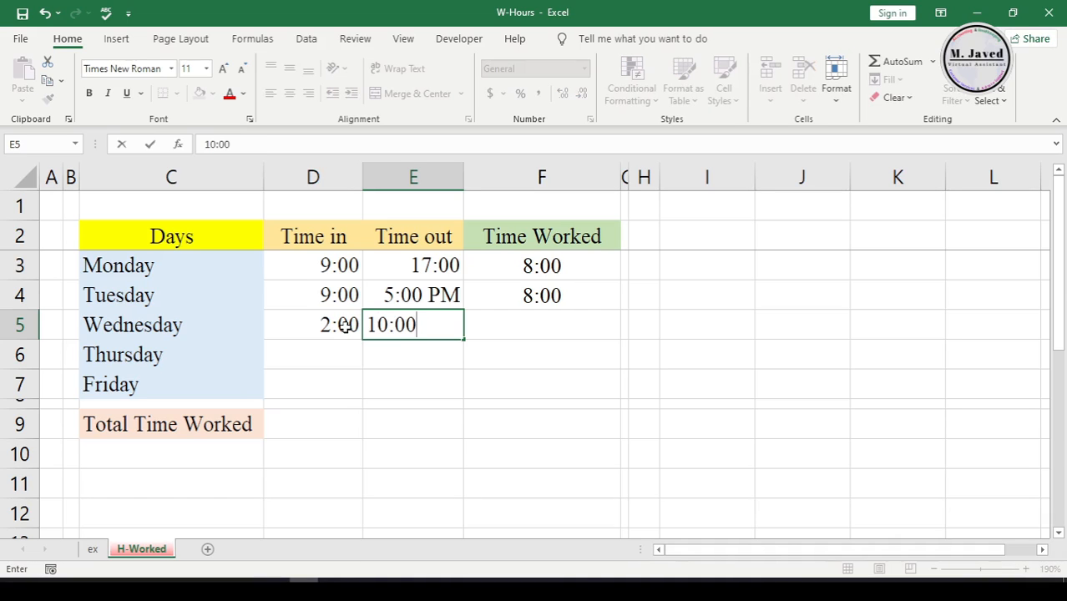
key("Tab")
Step: Copy Tuesday's Time Worked formula from F4 down to Wednesday's cell (F5)
left_click(346, 325)
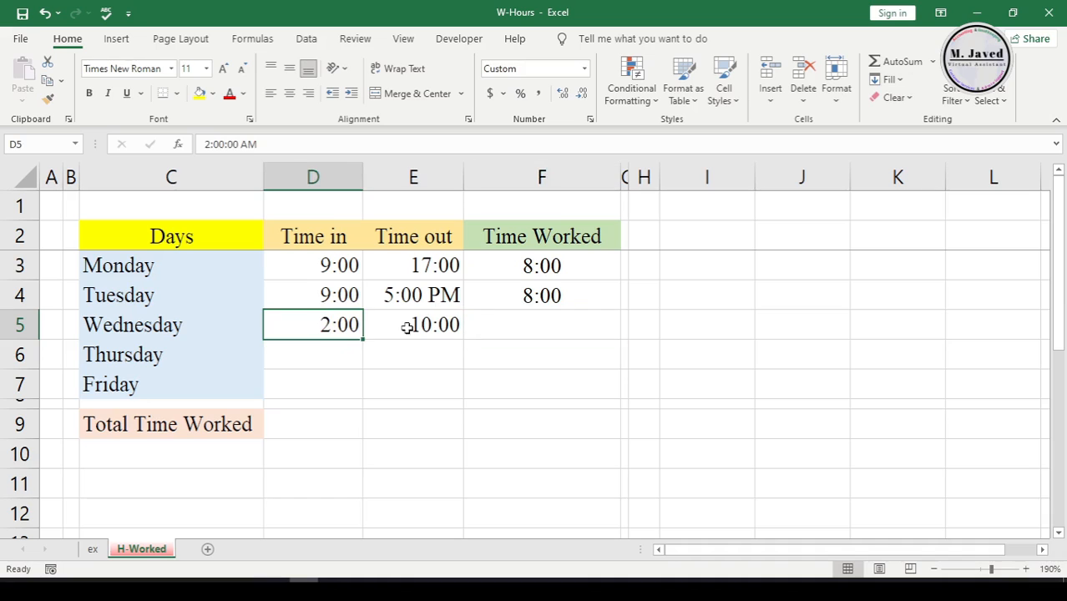
left_click(555, 306)
left_click_drag(618, 309, 618, 337)
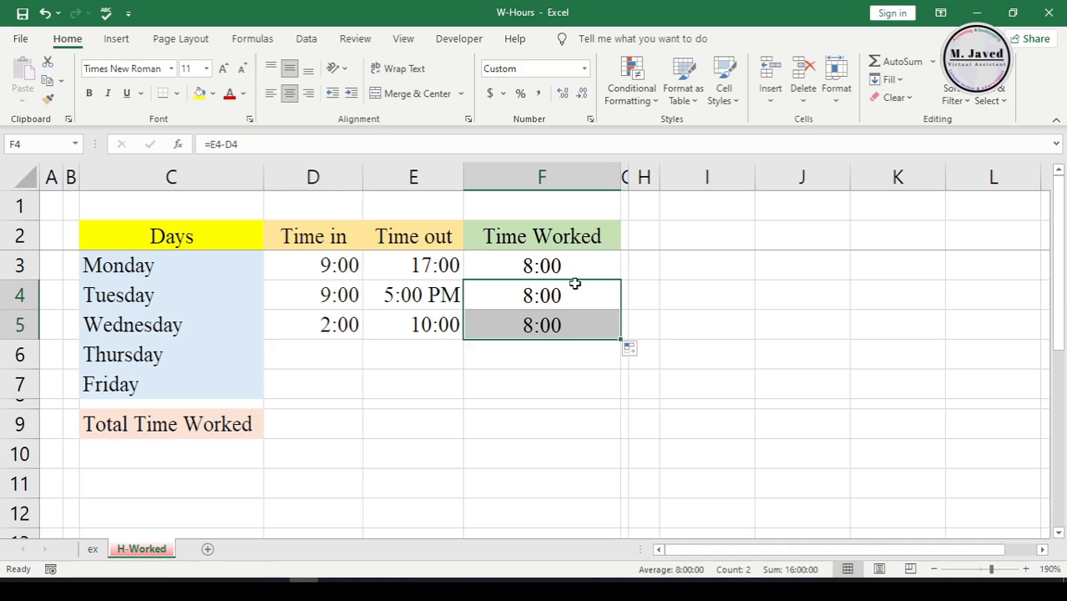
Step: Examine the full stored times, including AM or PM, behind Wednesday's Time in and Time out entries
left_click(318, 325)
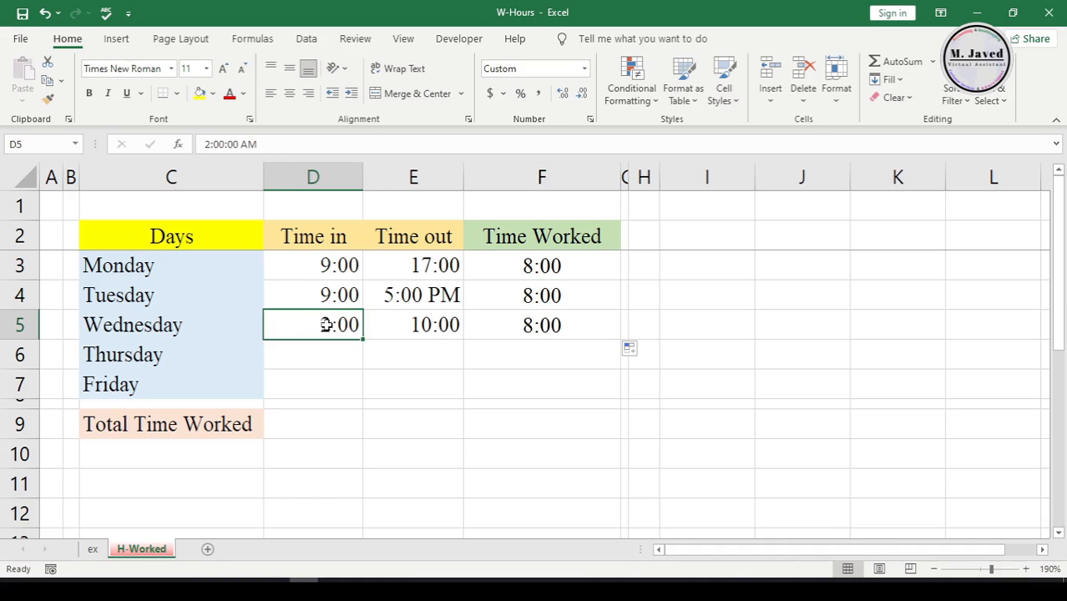
left_click(272, 146)
left_click(308, 326)
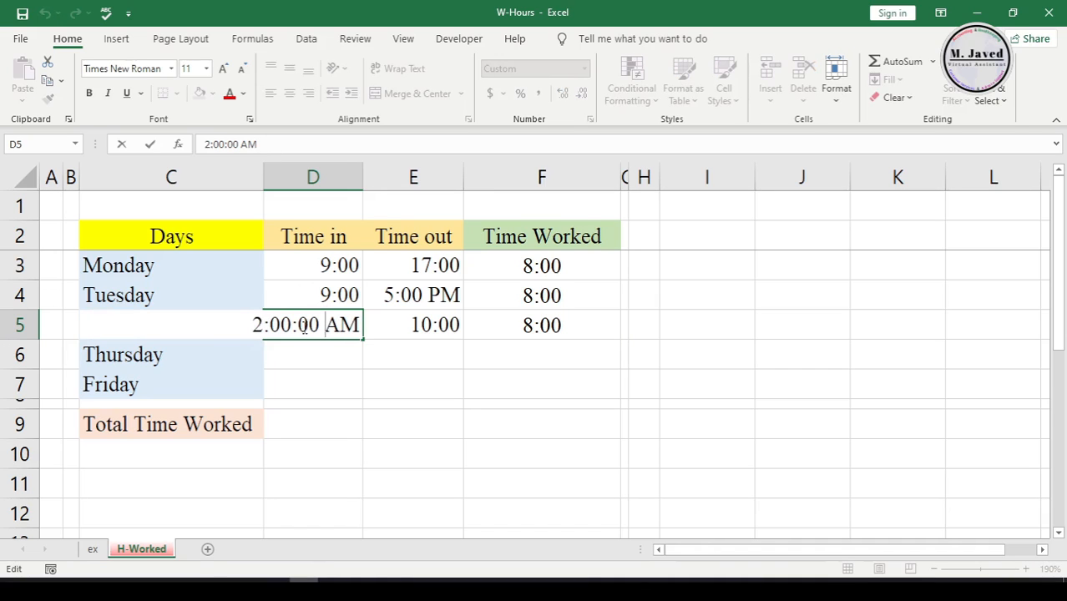
left_click(451, 328)
left_click(271, 144)
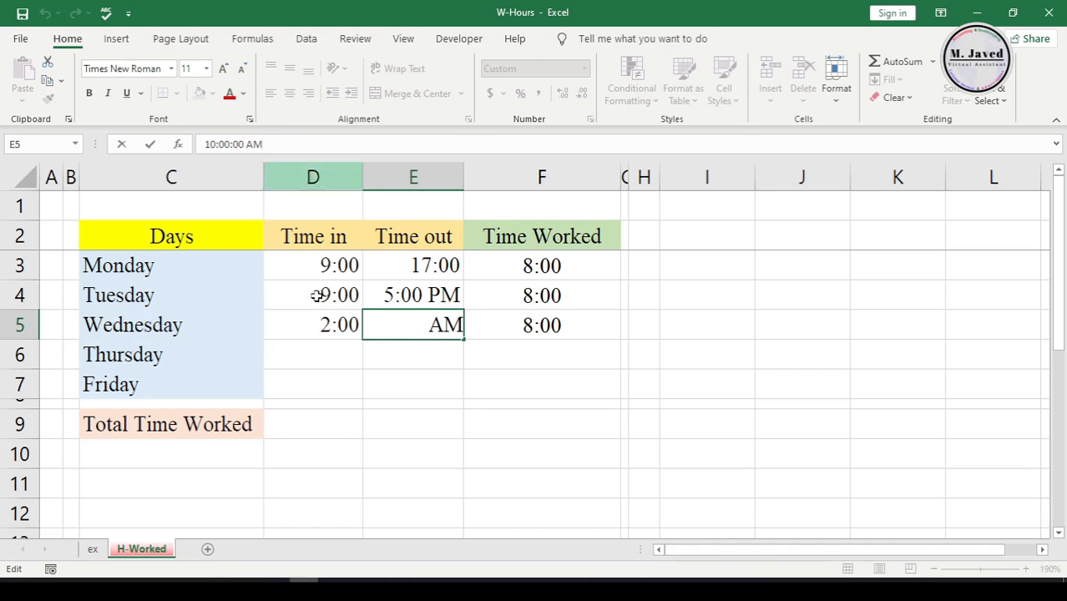
left_click(383, 321)
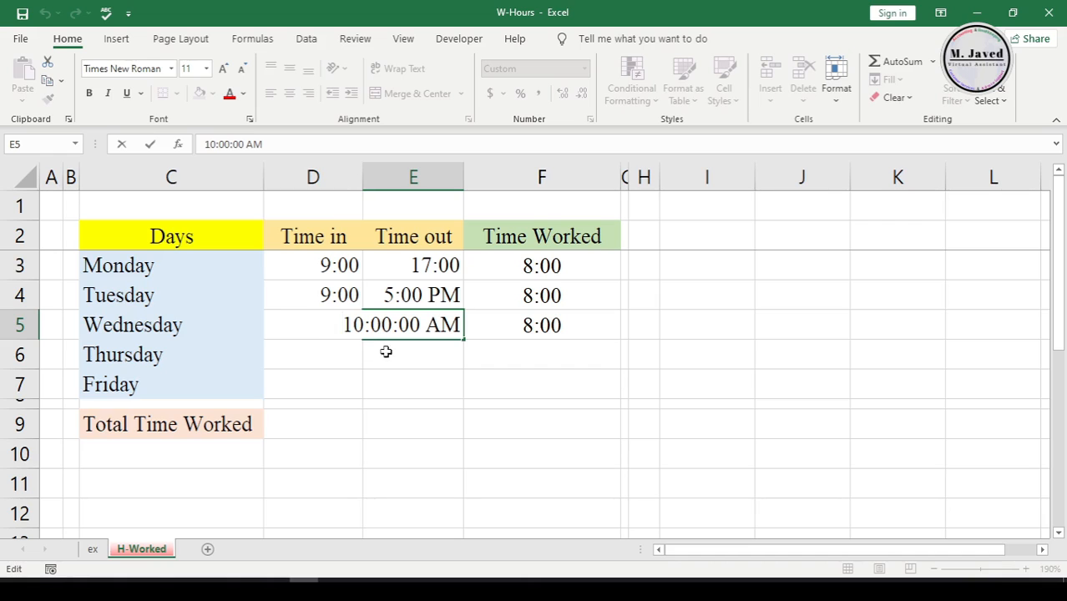
left_click(385, 351)
Step: Enter 2:00 PM and 10:00 PM as Thursday's Time in and Time out, and copy the Time Worked formula from F5 to F6
left_click(318, 349)
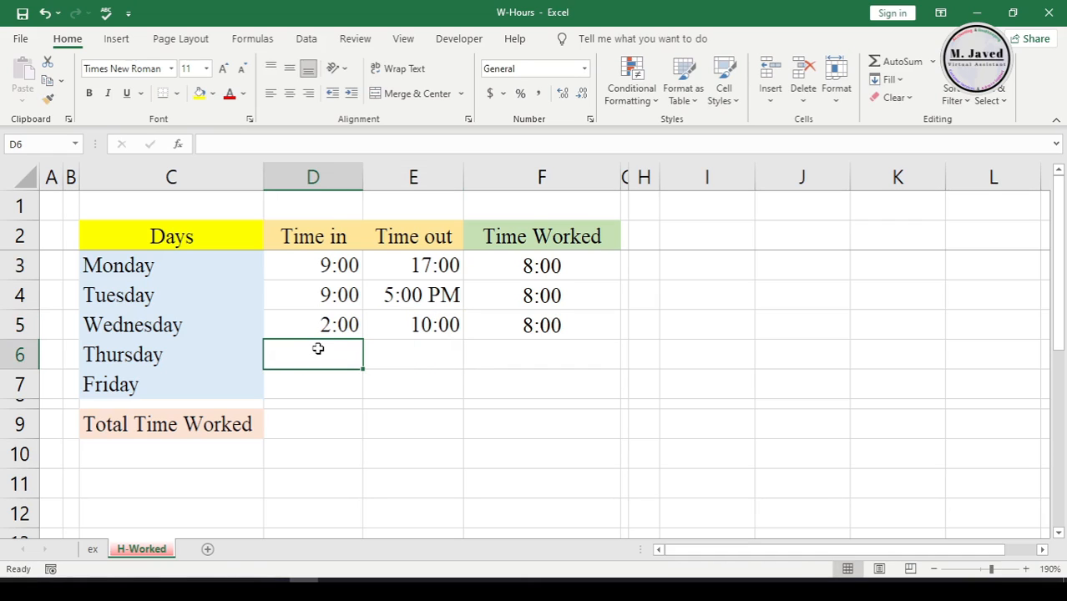
type("2:00 ")
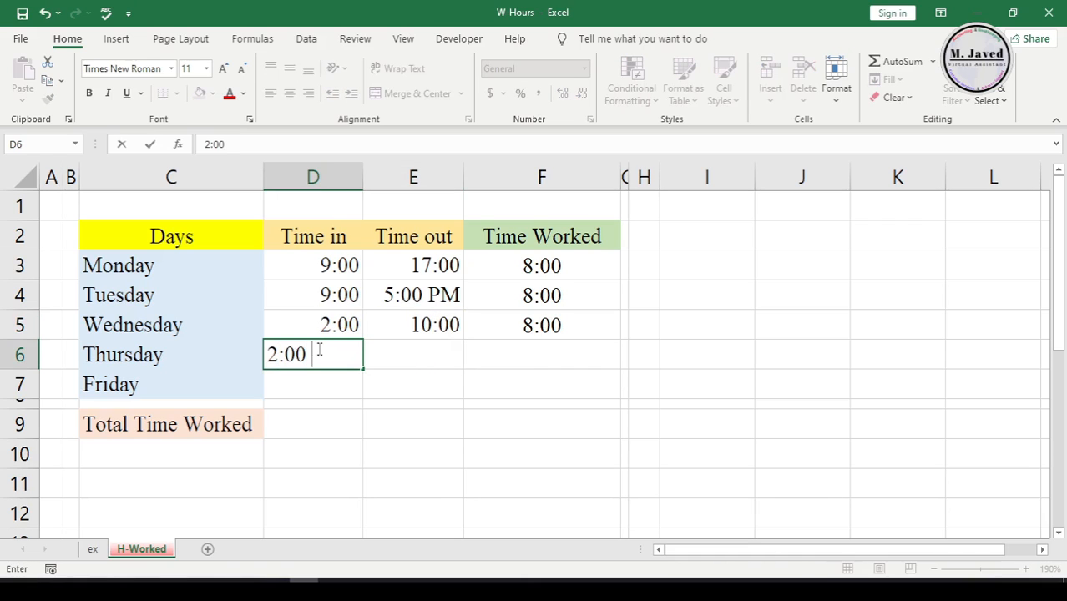
type("PM")
key("Tab")
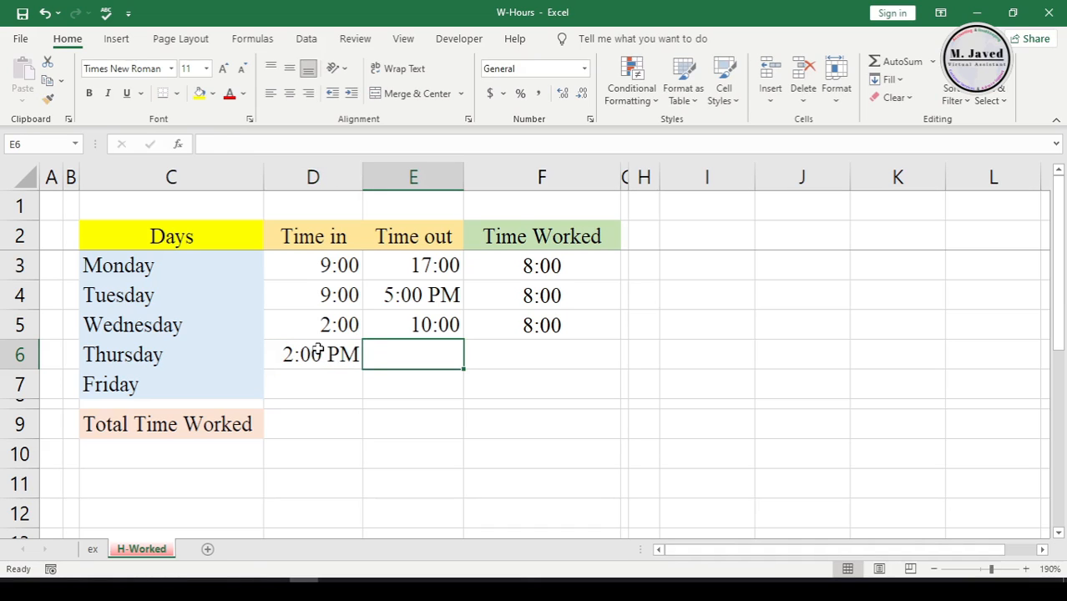
type("10:")
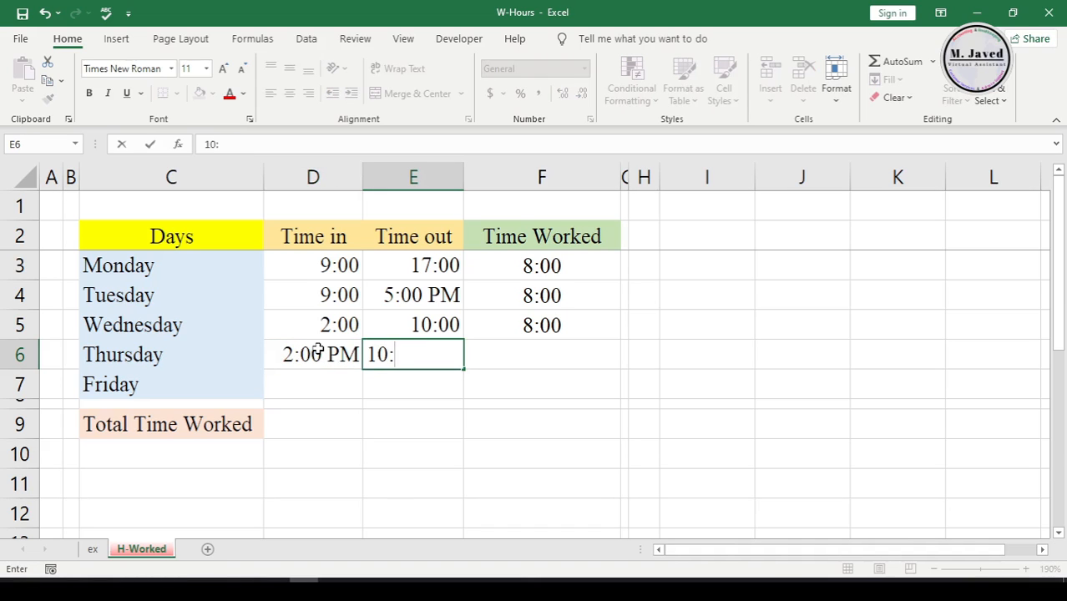
type("00 PM")
key("Tab")
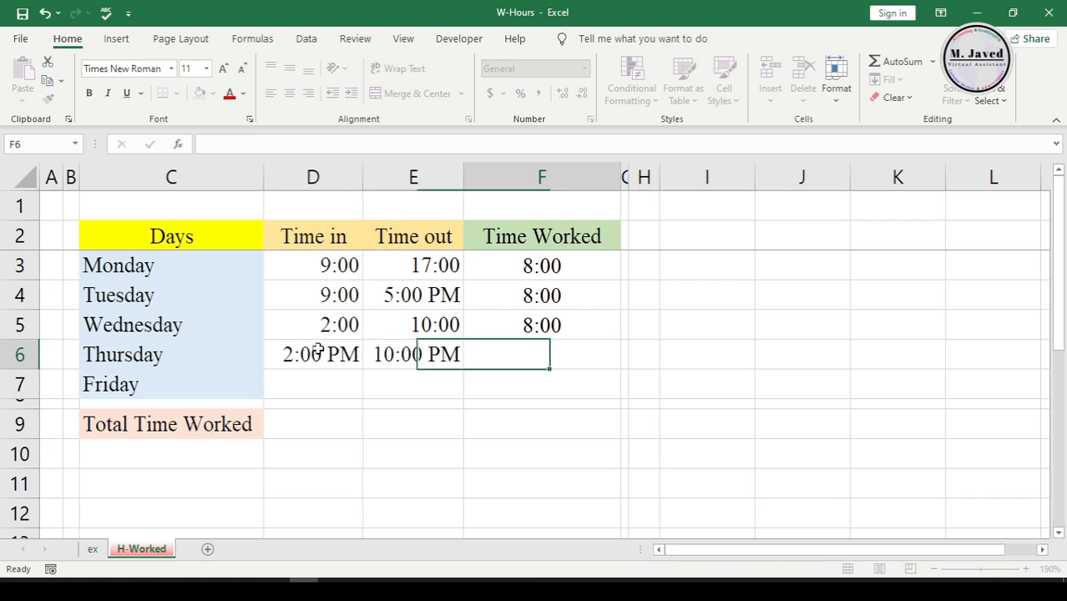
left_click(559, 325)
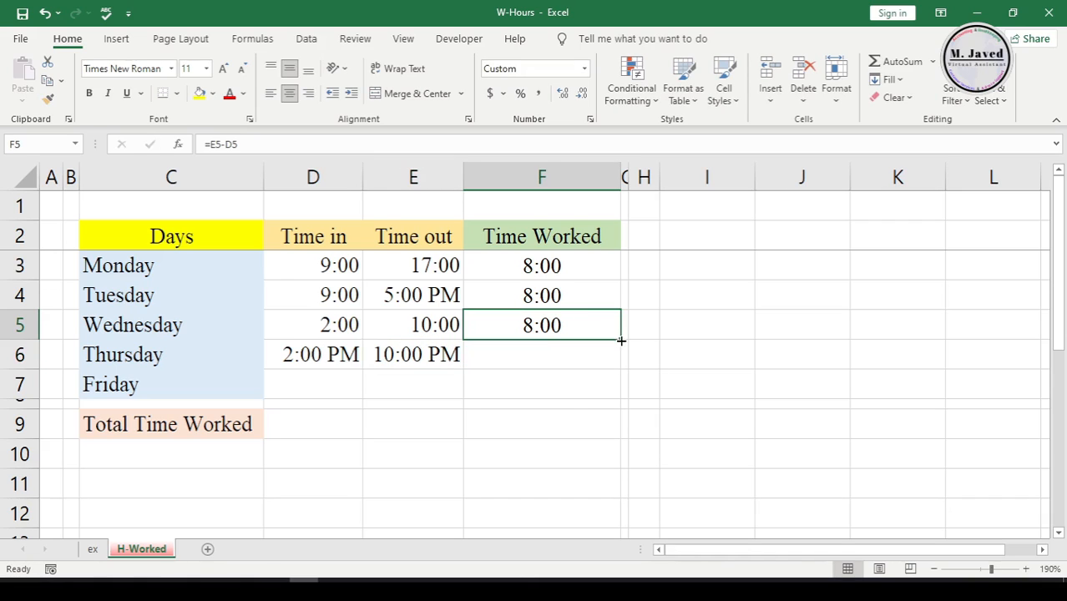
left_click_drag(621, 339, 614, 350)
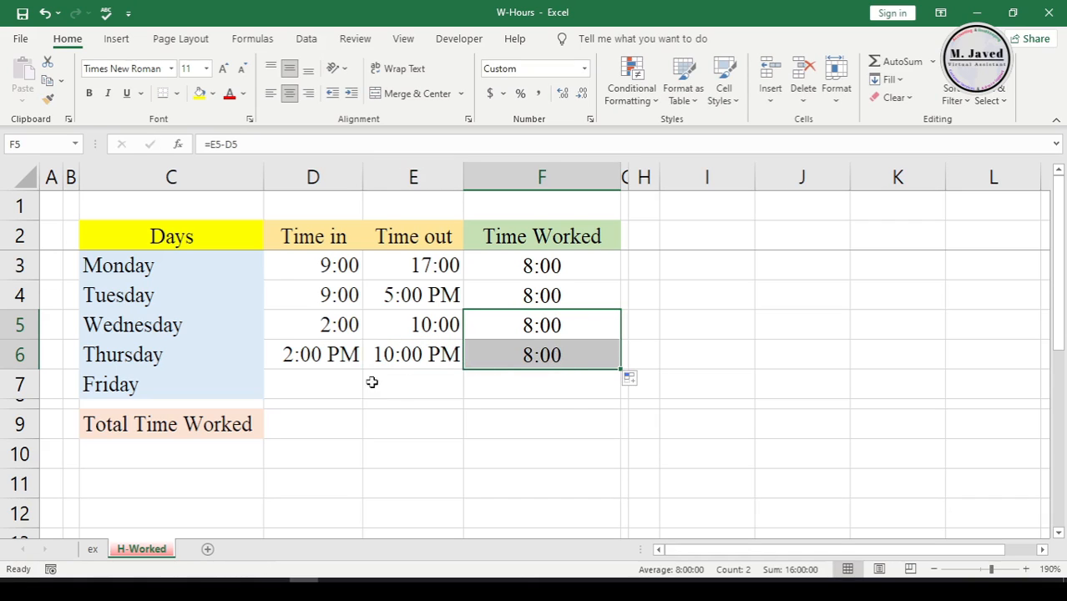
Step: Enter 10:00 PM as Friday's Time in (D7) and 5:00 AM as Friday's Time out (E7)
left_click(330, 384)
type("10")
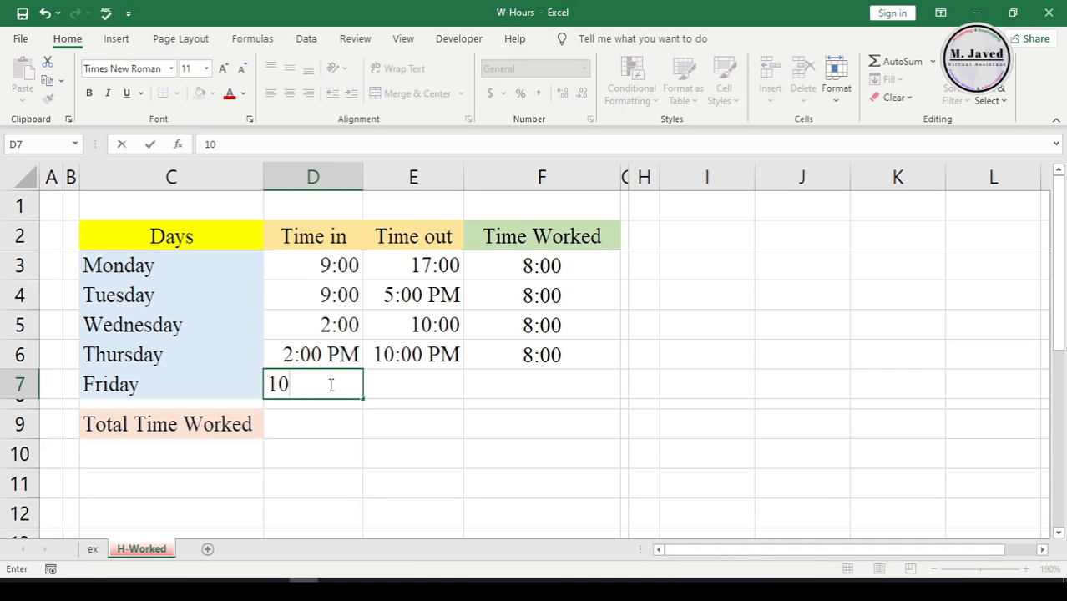
type(":00 PM")
key("Tab")
type("5")
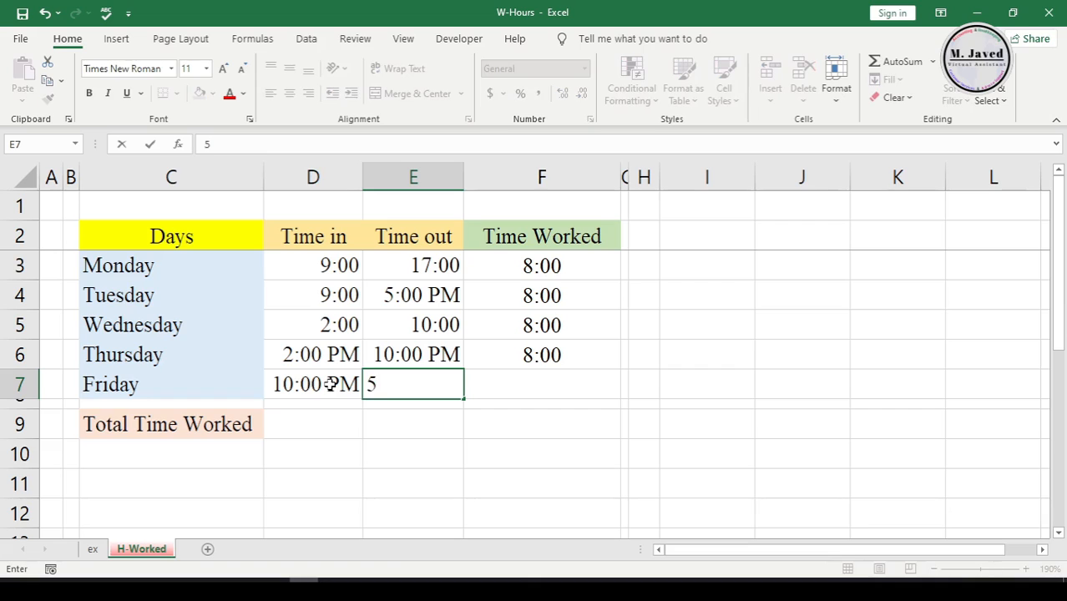
type(":00 AM")
key("Tab")
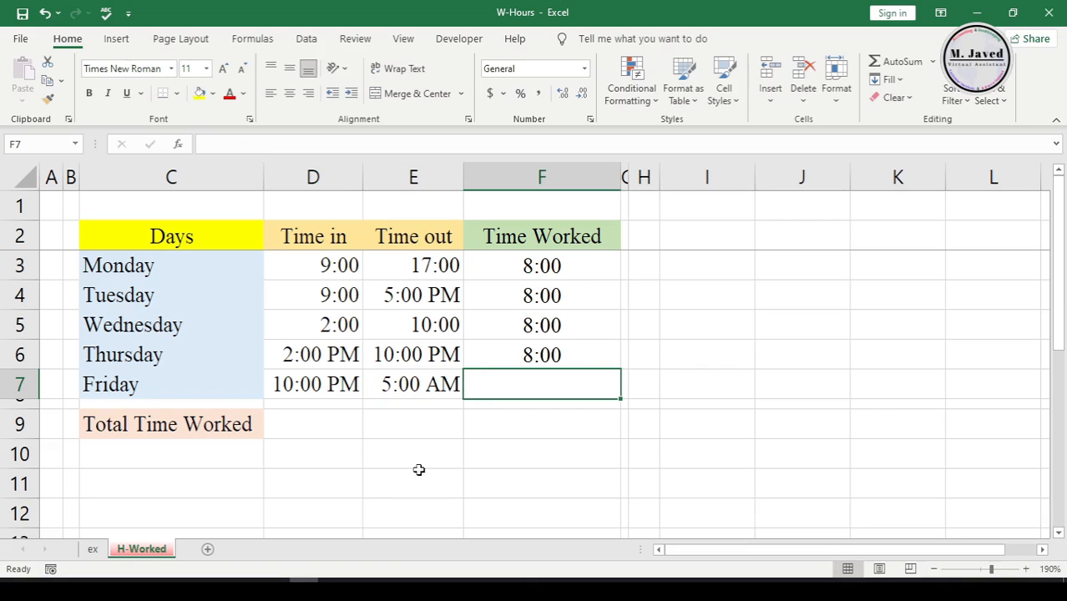
Step: Copy Thursday's Time Worked formula from F6 down to Friday's cell (F7) and select that cell
left_click(571, 355)
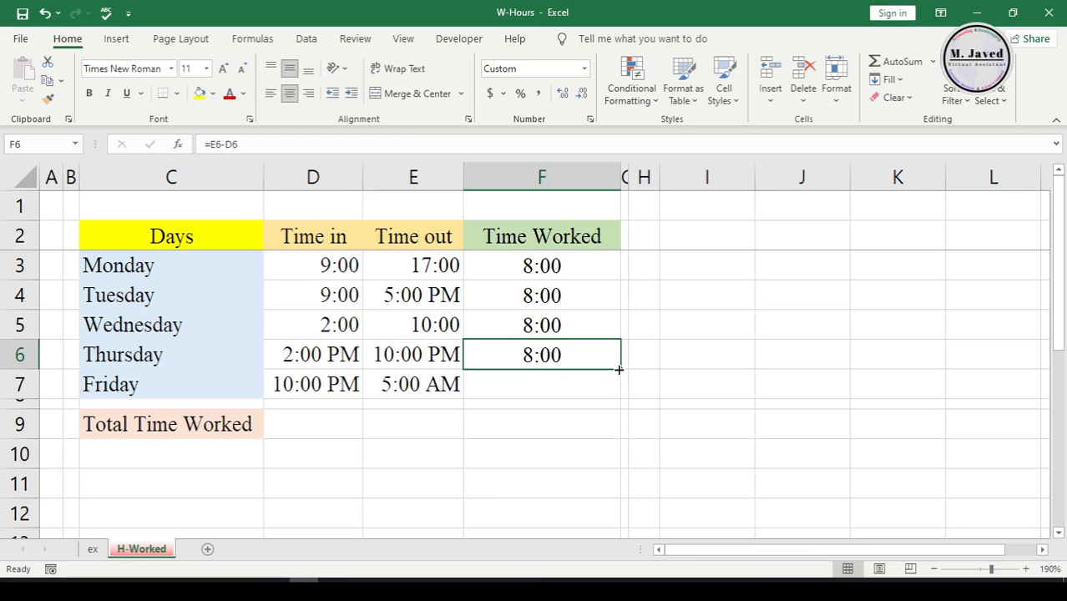
left_click_drag(624, 368, 621, 399)
left_click(582, 380)
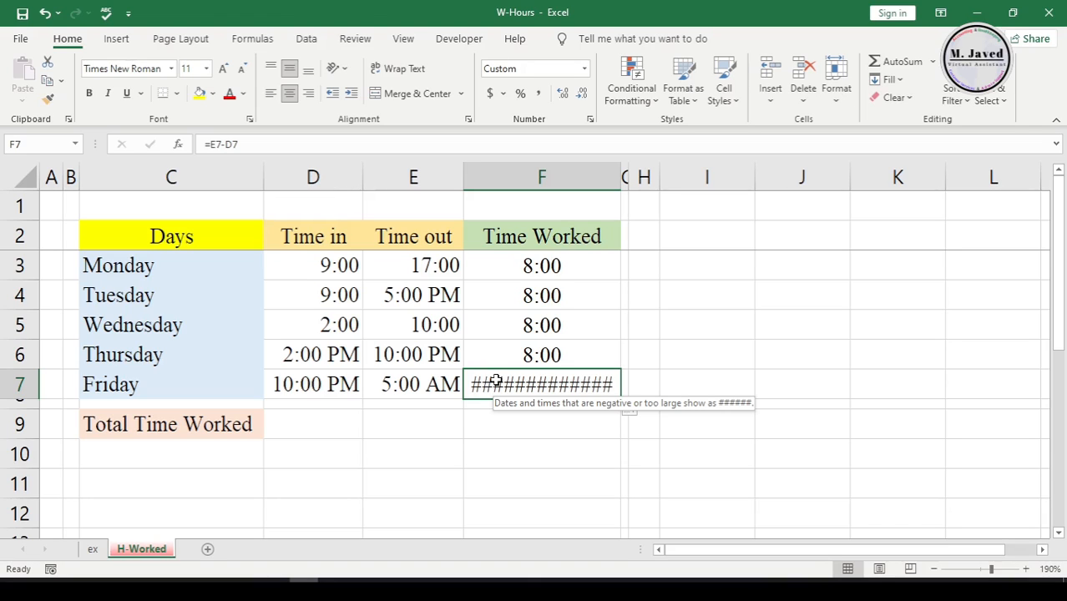
Step: Replace Friday's Time Worked formula in F7 with =MOD(E7-D7,1) and reselect the cell
type("=Mod")
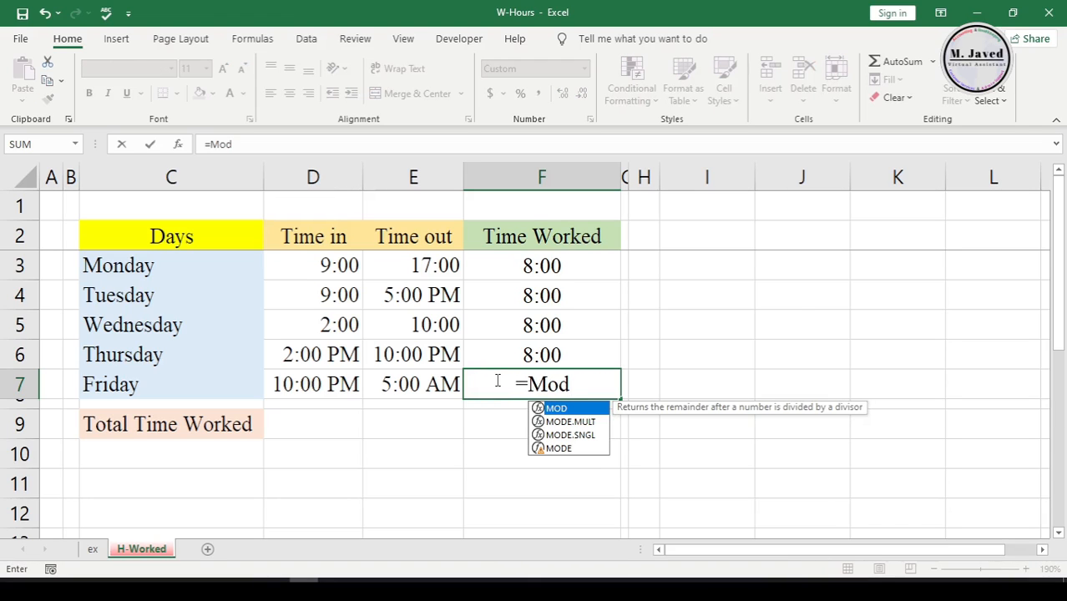
double_click(553, 409)
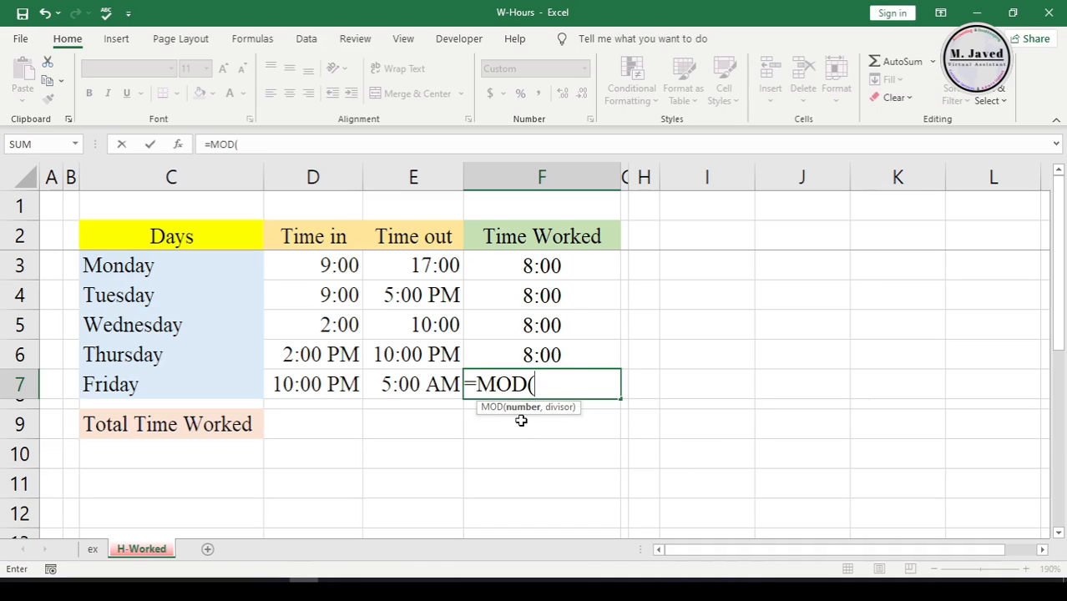
left_click(413, 382)
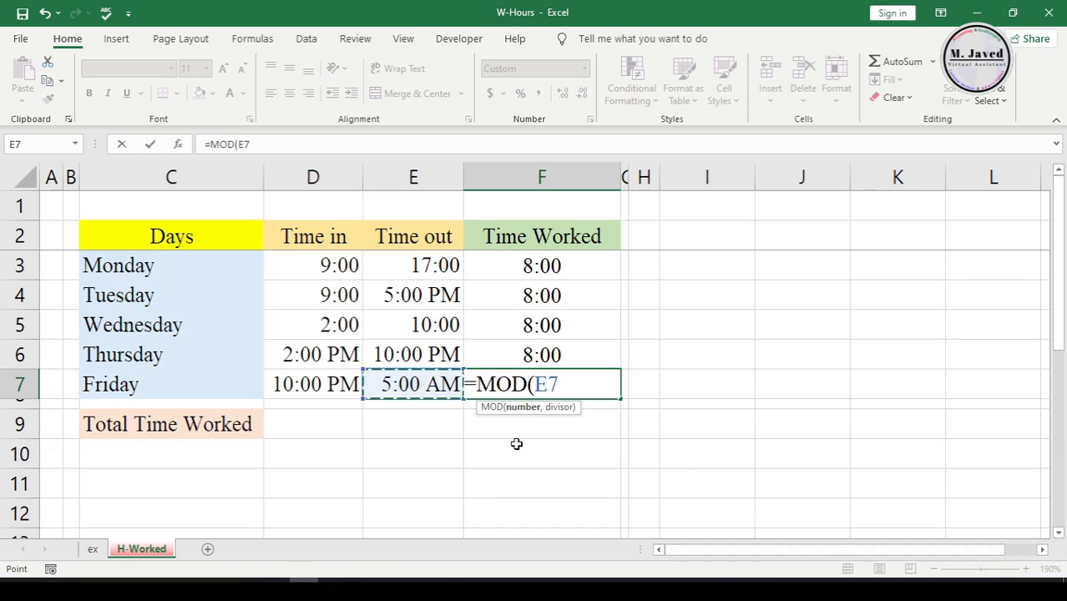
type("-")
left_click(324, 385)
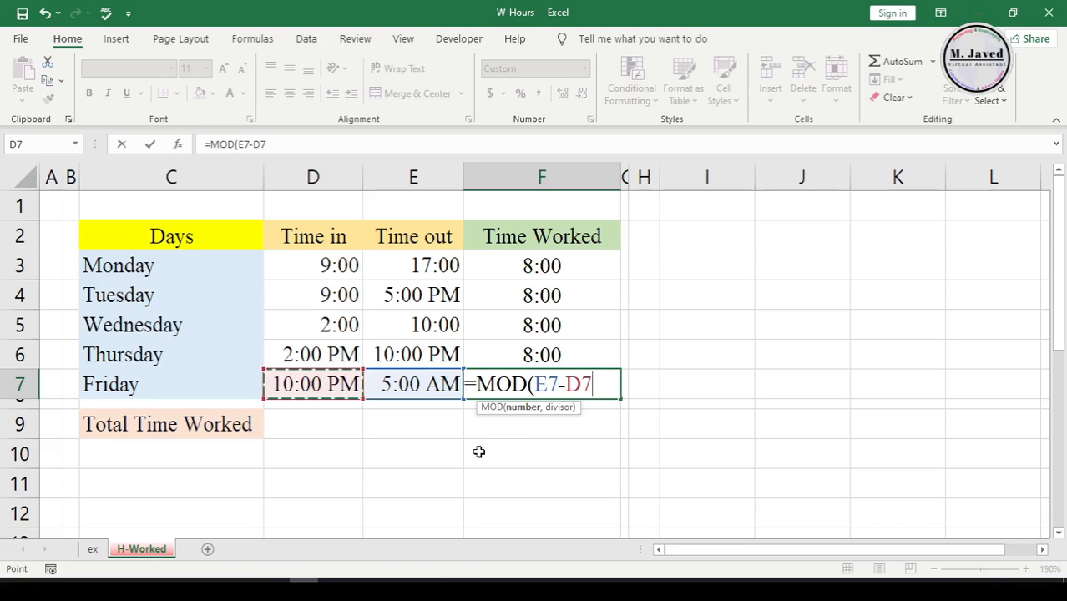
type(",")
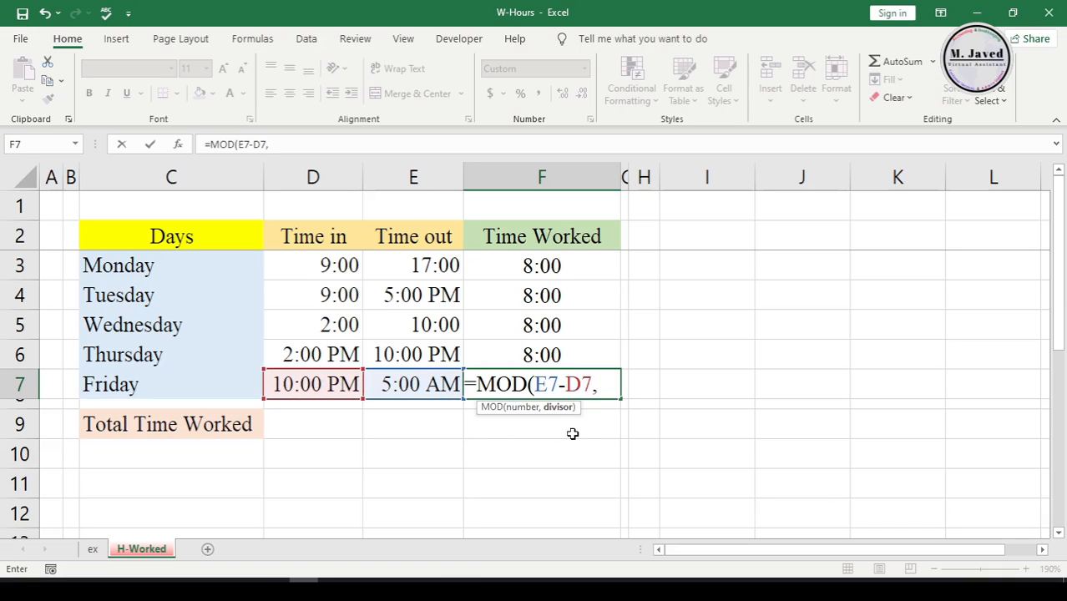
type("1)")
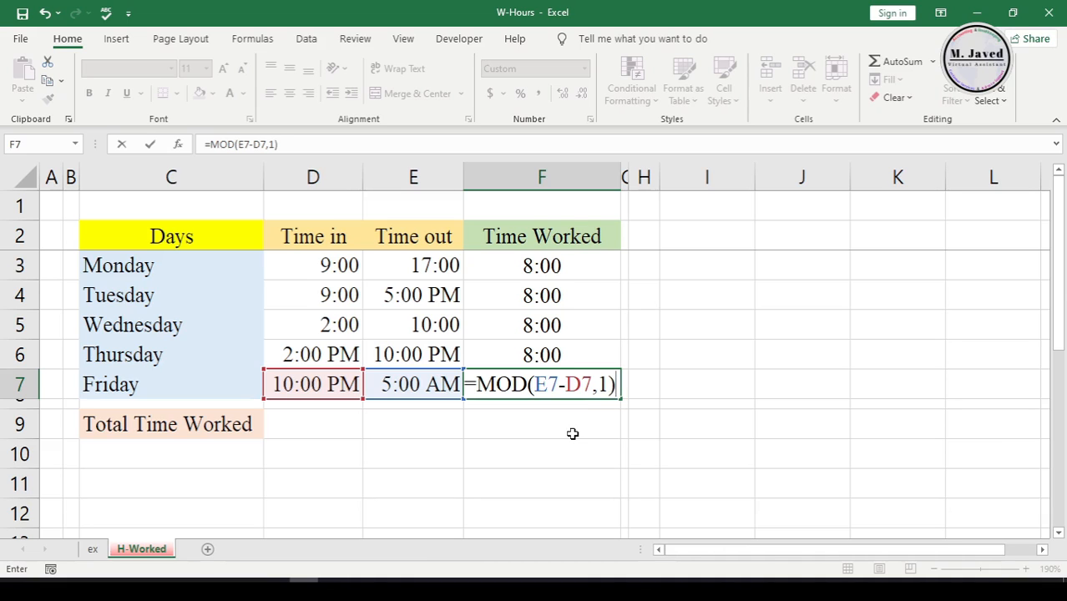
key("Return")
left_click(583, 385)
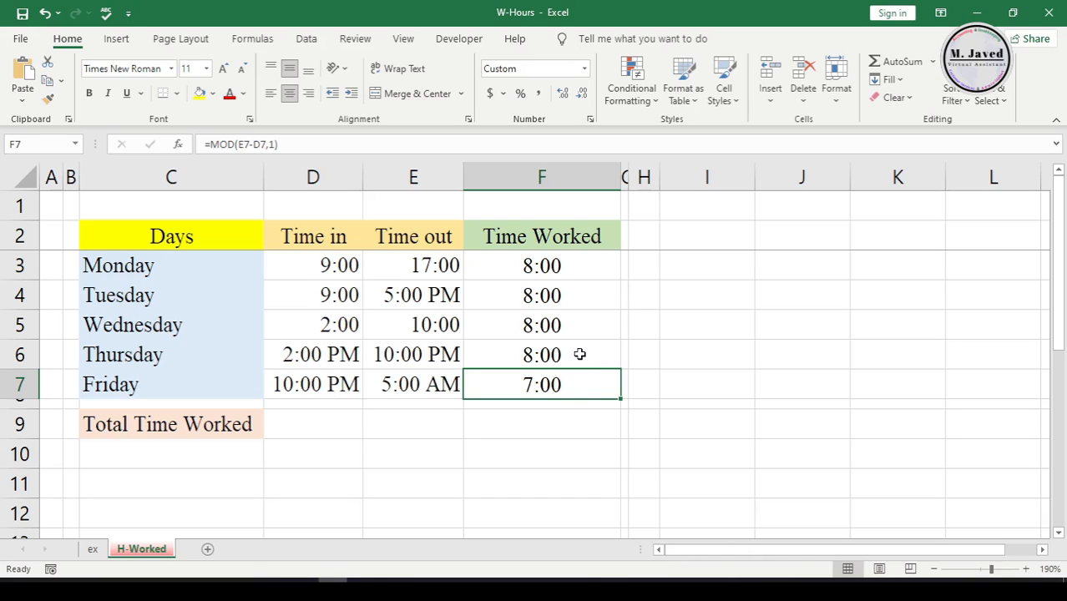
Step: Fill Friday's MOD formula from F7 up to Tuesday's Time Worked cell (F4) and check the formulas in the column
left_click(579, 351)
left_click(583, 327)
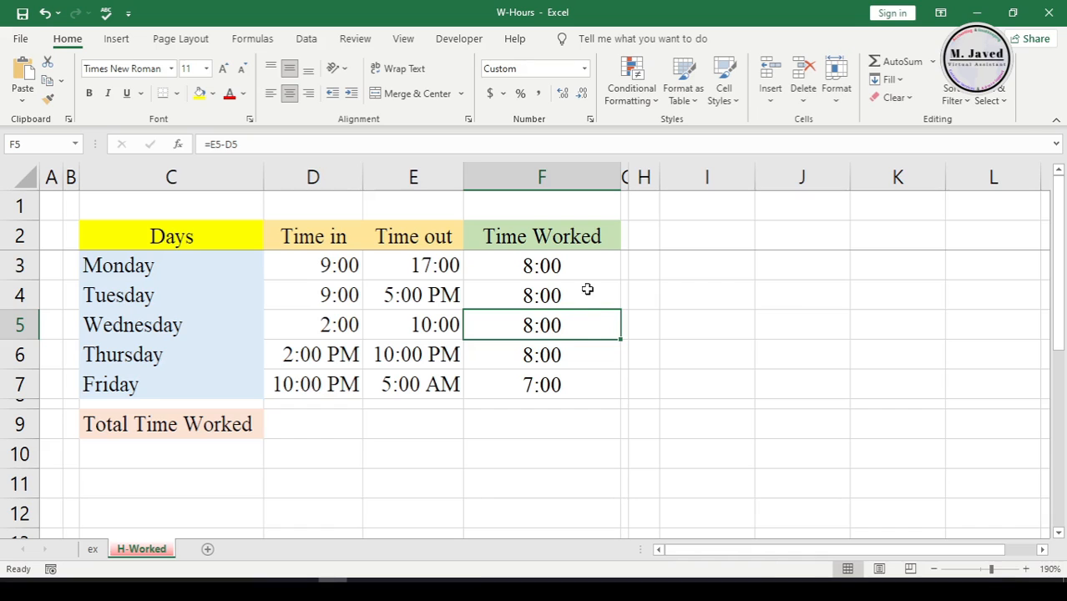
left_click(586, 289)
left_click(589, 269)
left_click(581, 377)
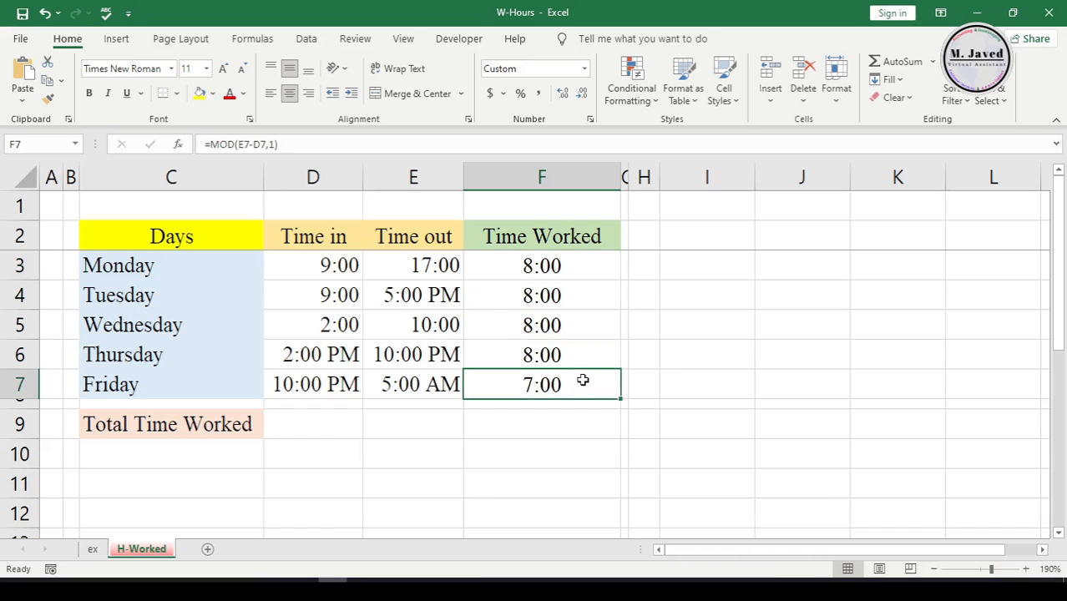
left_click_drag(617, 398, 615, 261)
left_click(578, 355)
left_click(576, 385)
left_click(581, 298)
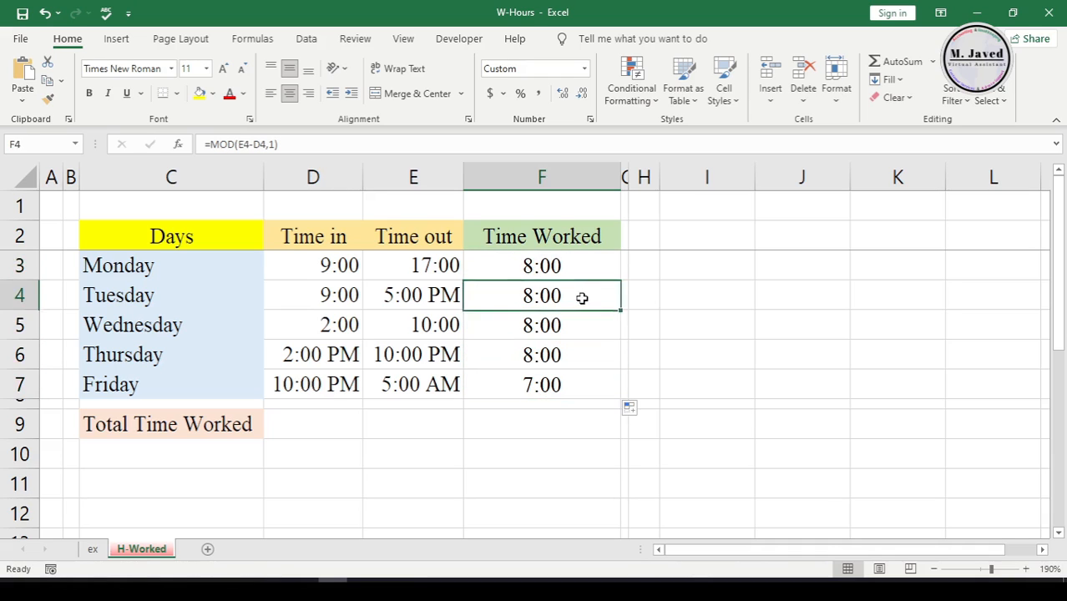
left_click(584, 267)
left_click(584, 386)
Step: Enter =SUM(F3:F7) in F9 as the Total Time Worked
left_click(572, 424)
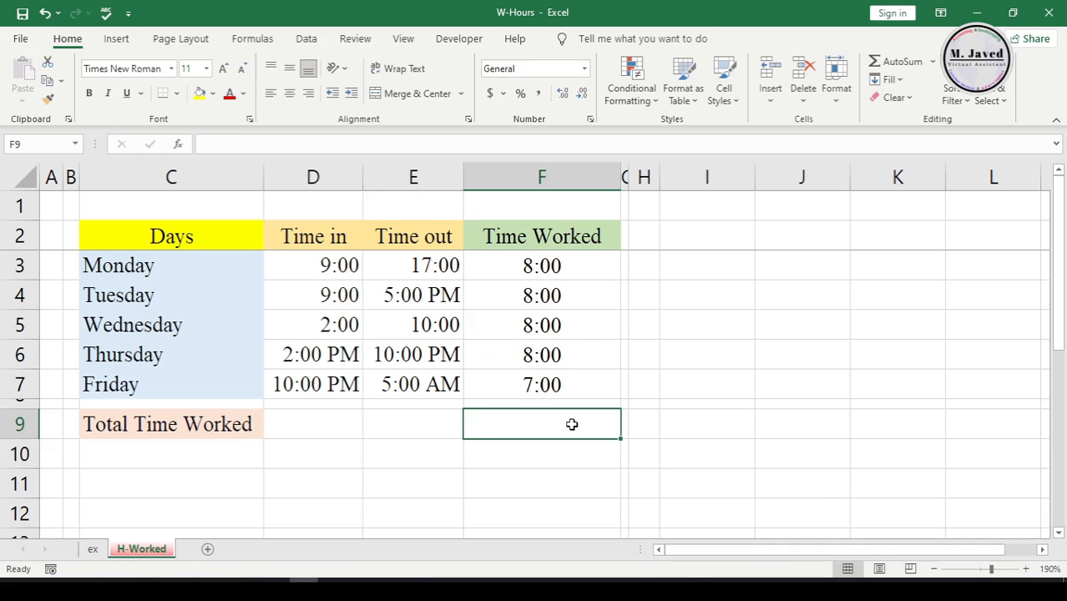
type("=sum")
key("Tab")
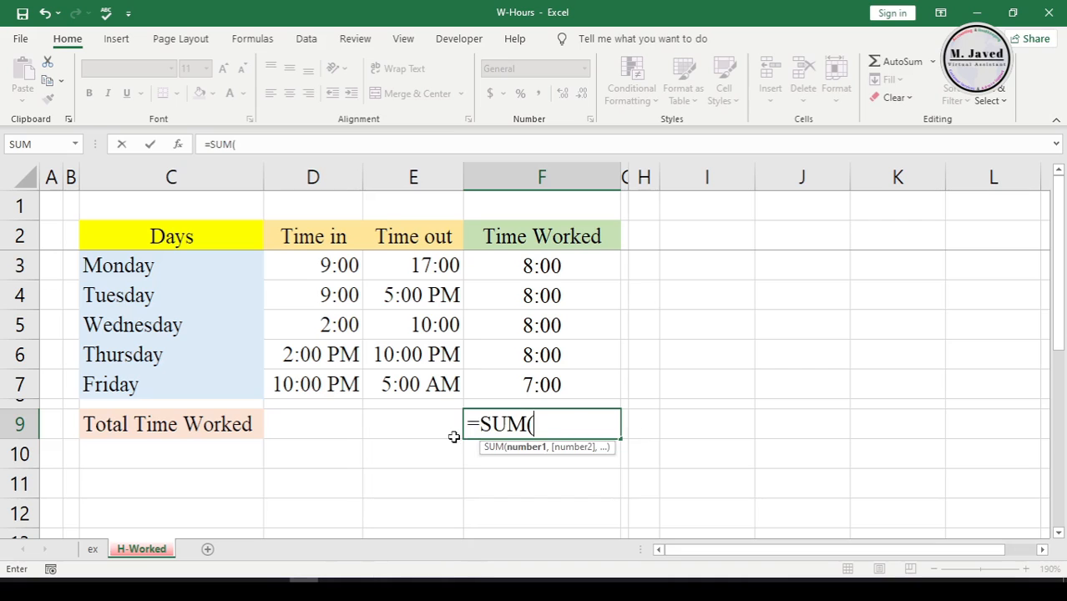
left_click_drag(584, 267, 579, 387)
type(")")
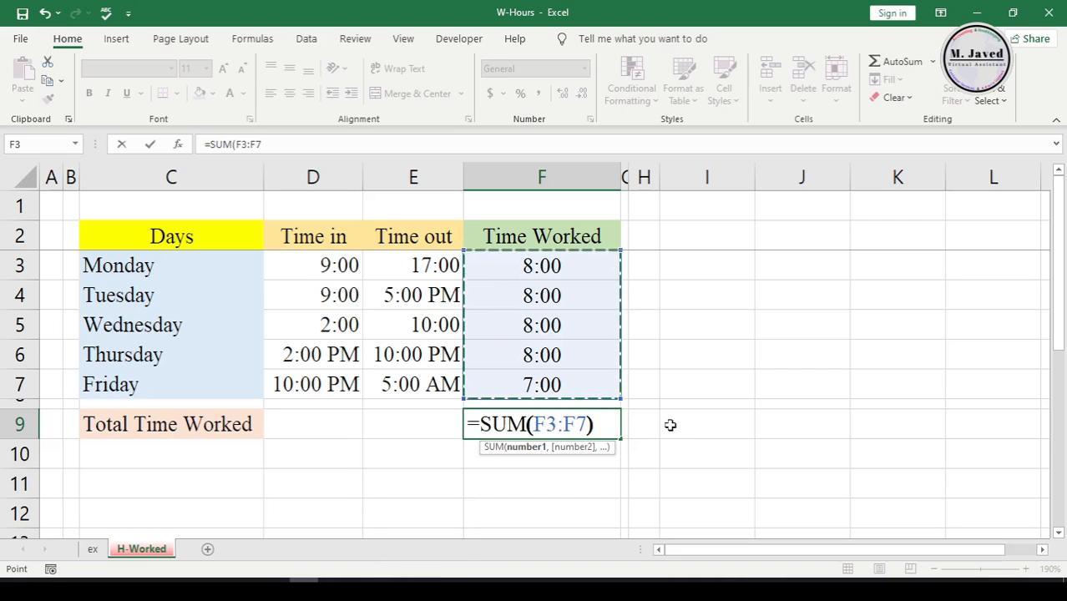
key("Return")
Step: Format the Total Time Worked cell (F9) with the General number category
left_click(507, 421)
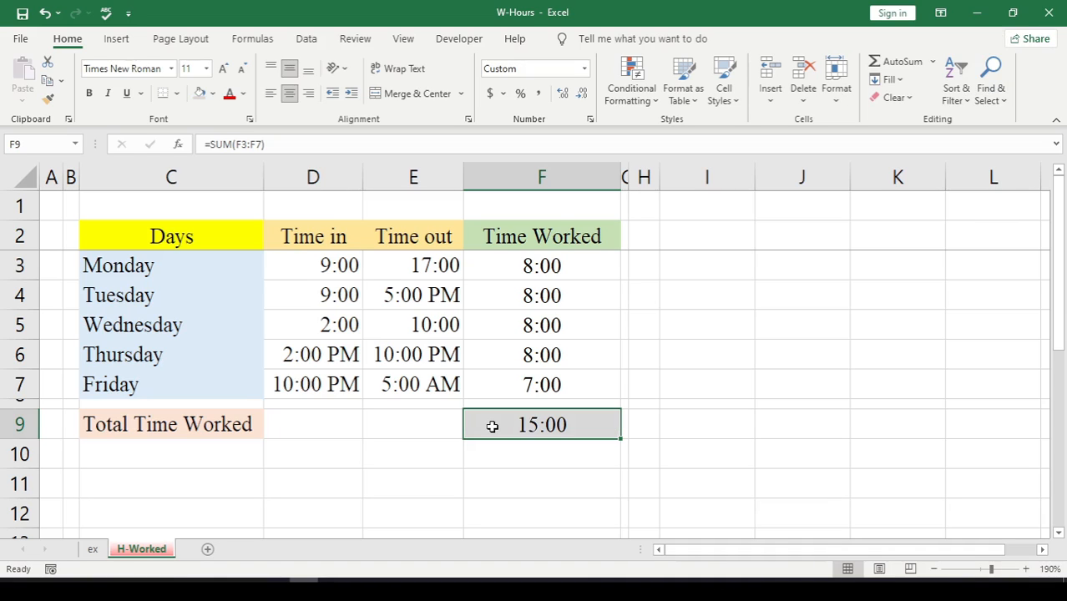
left_click(584, 69)
left_click(557, 430)
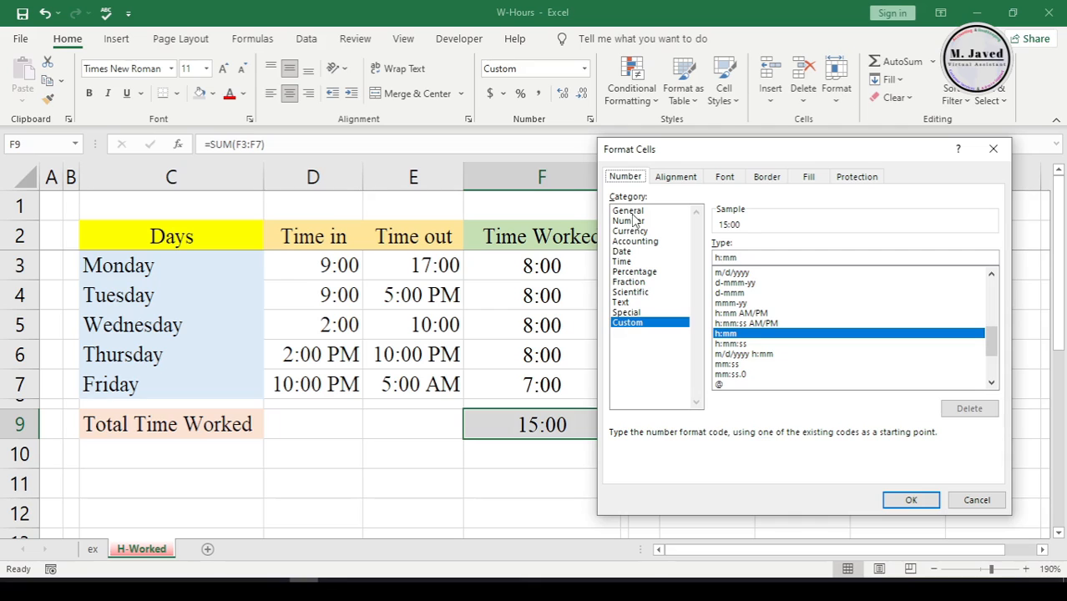
left_click(634, 211)
left_click_drag(784, 155, 753, 149)
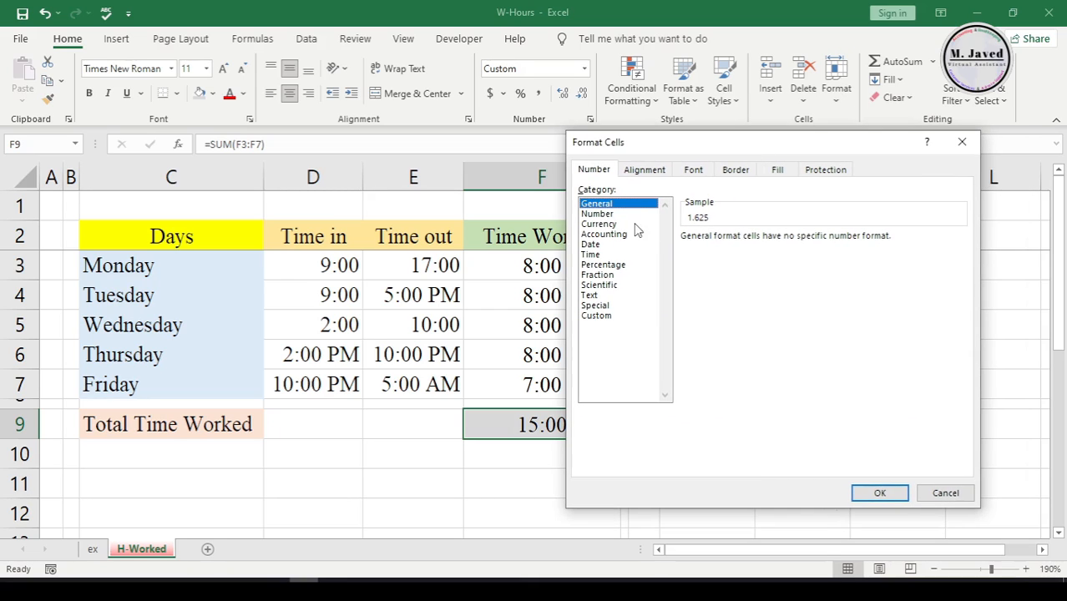
left_click(870, 492)
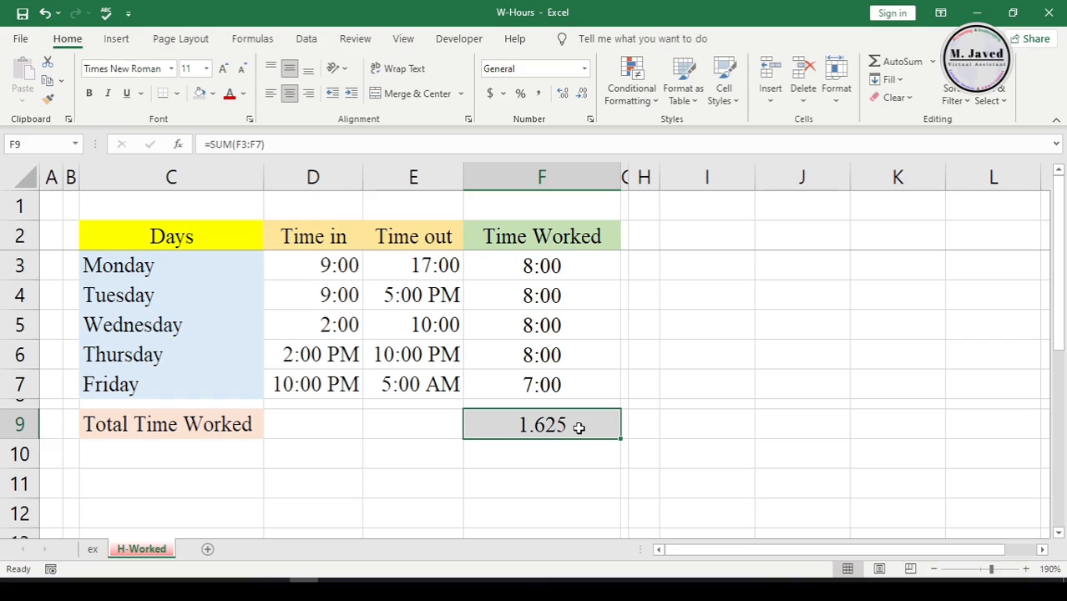
Step: Copy the total in F9, paste only its value into I2, and end the copy mode
key("ctrl+c")
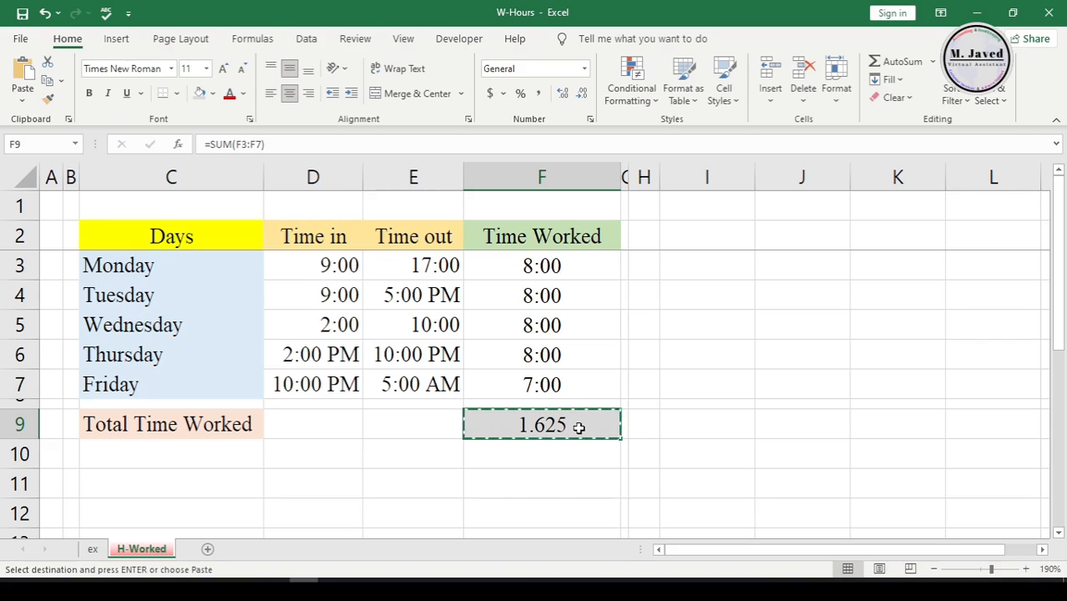
right_click(716, 242)
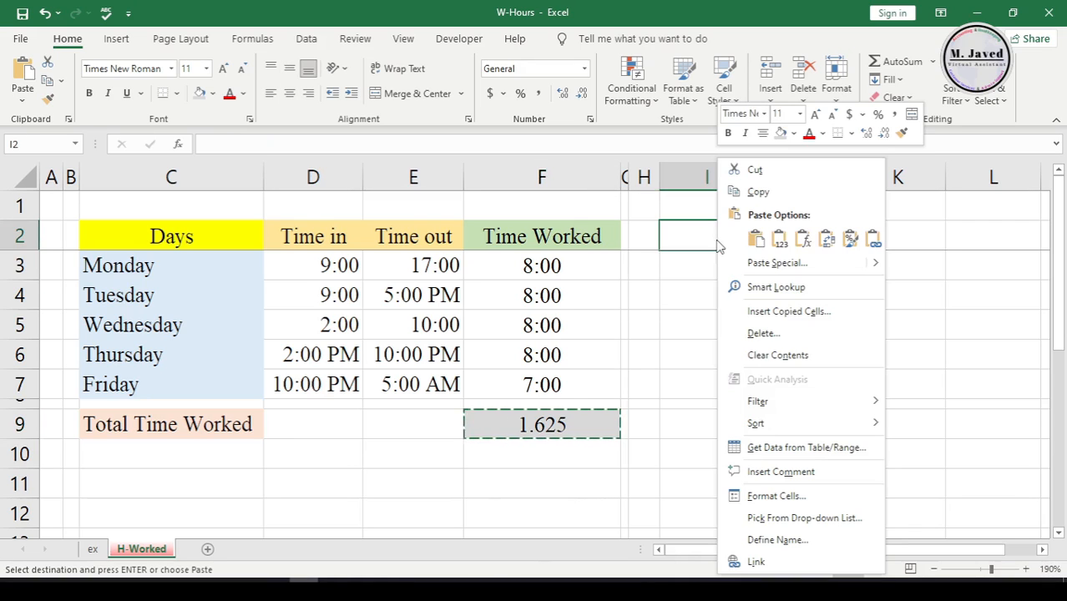
left_click(779, 240)
left_click(585, 426)
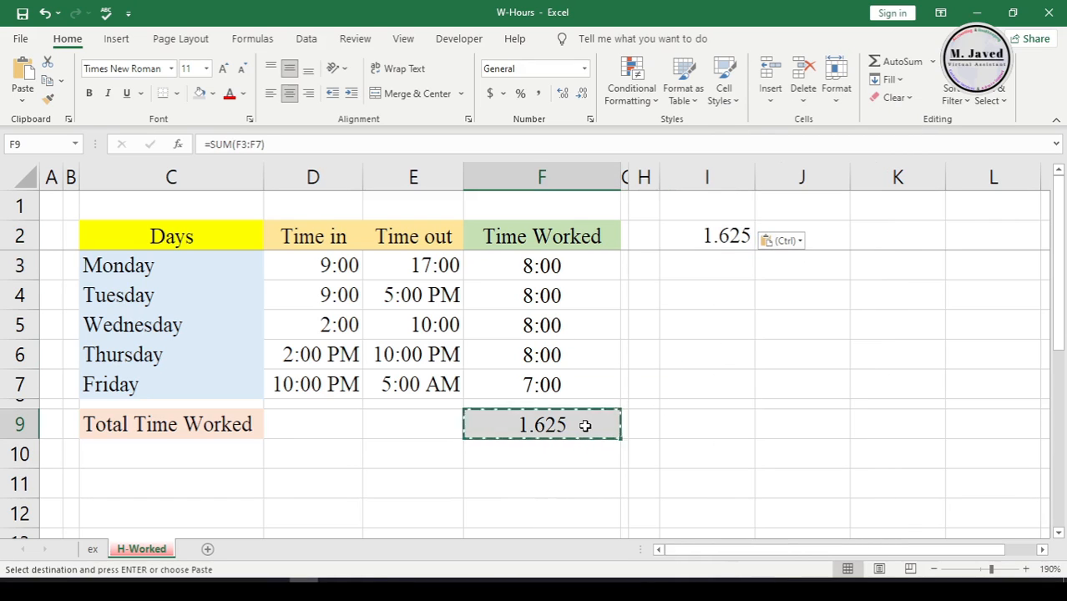
key("Escape")
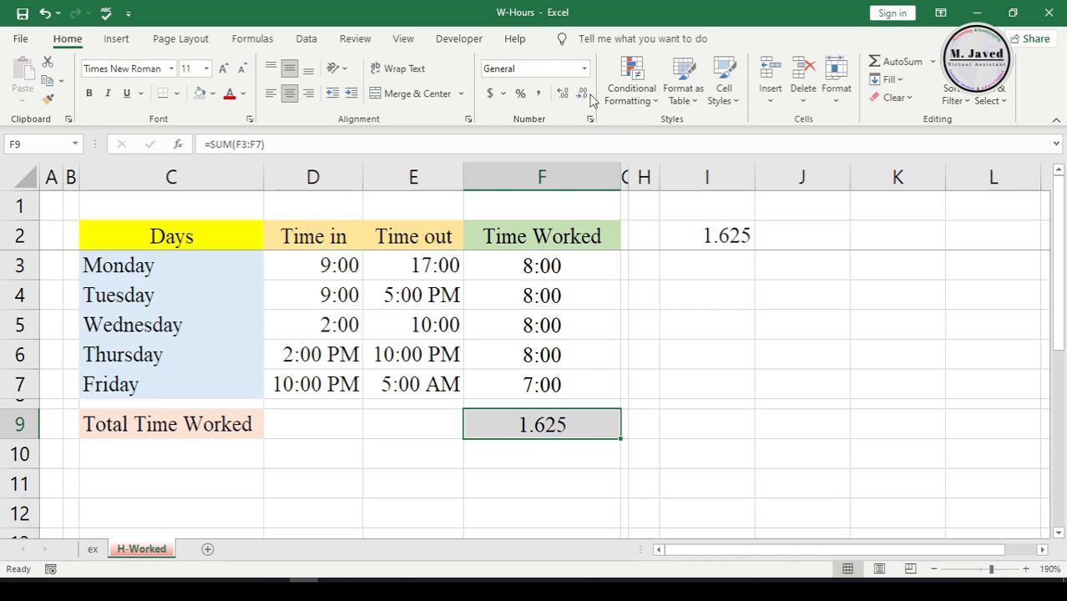
Step: Apply the custom number format [h]:mm to the Total Time Worked cell (F9)
left_click(583, 68)
left_click(547, 430)
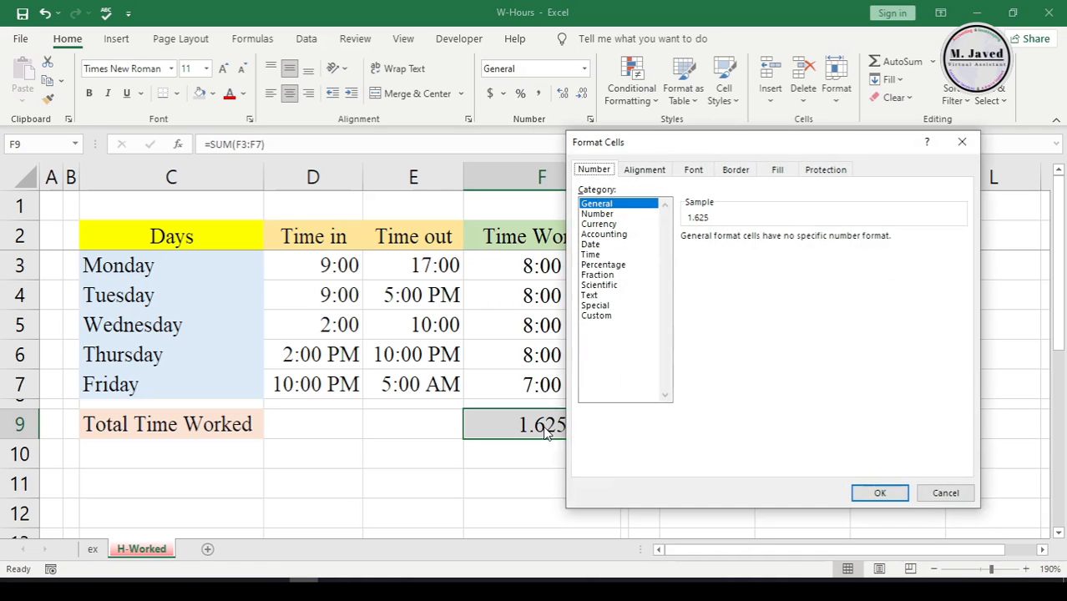
left_click(604, 254)
left_click(723, 290)
scroll(740, 290, "down", 1)
left_click(718, 250)
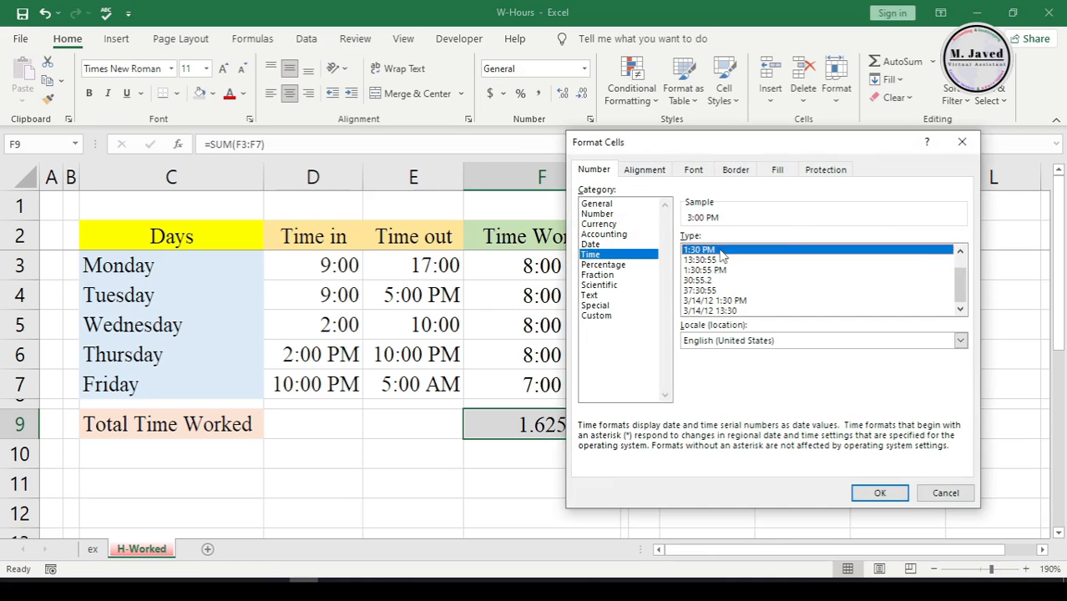
left_click(600, 316)
left_click(763, 320)
scroll(764, 320, "down", 9)
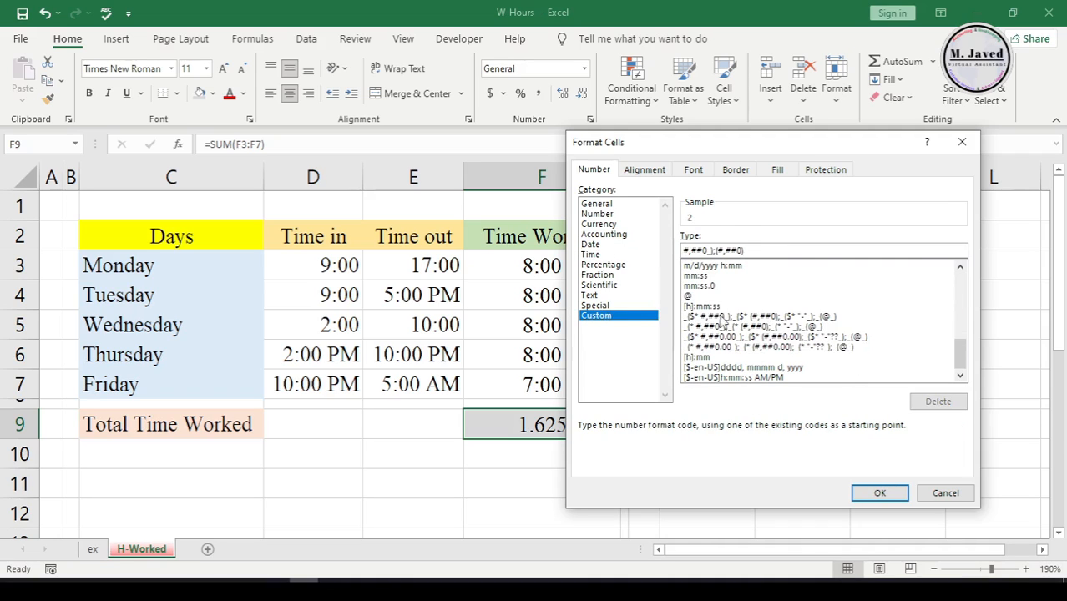
left_click(713, 307)
left_click(733, 249)
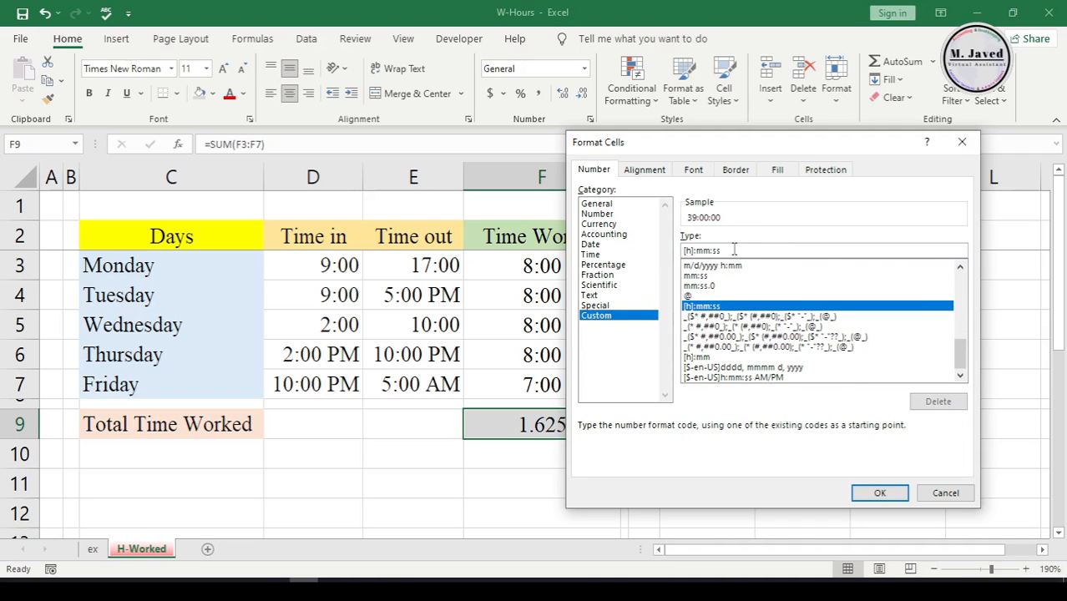
key("BackSpace")
key("BackSpace")
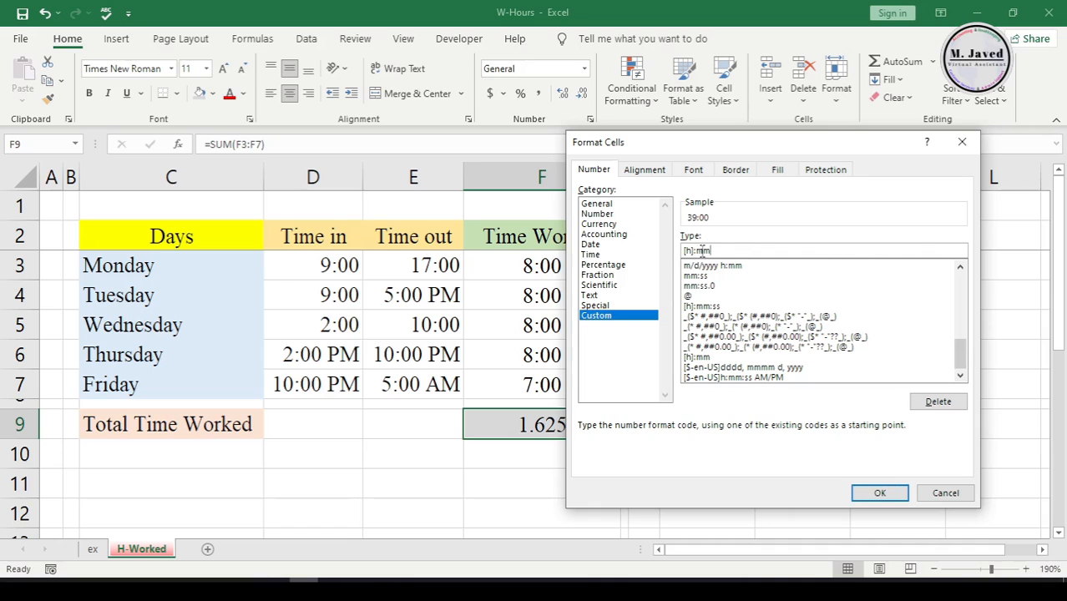
left_click(879, 494)
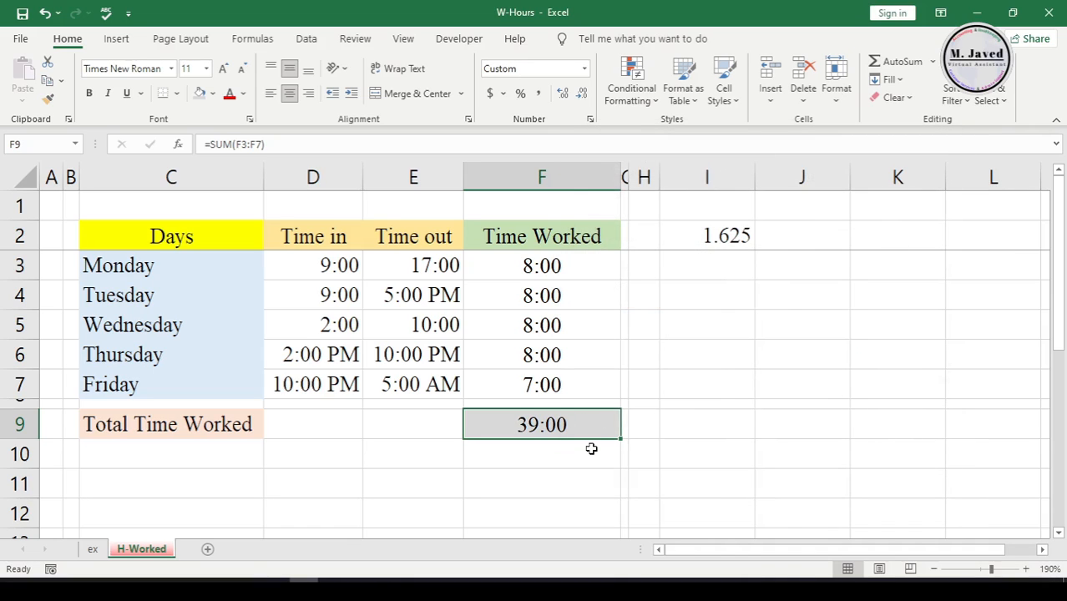
Step: Check the total in F9 against the sum of the daily Time Worked values in F3:F7
left_click(592, 444)
left_click(603, 423)
left_click_drag(577, 267, 573, 382)
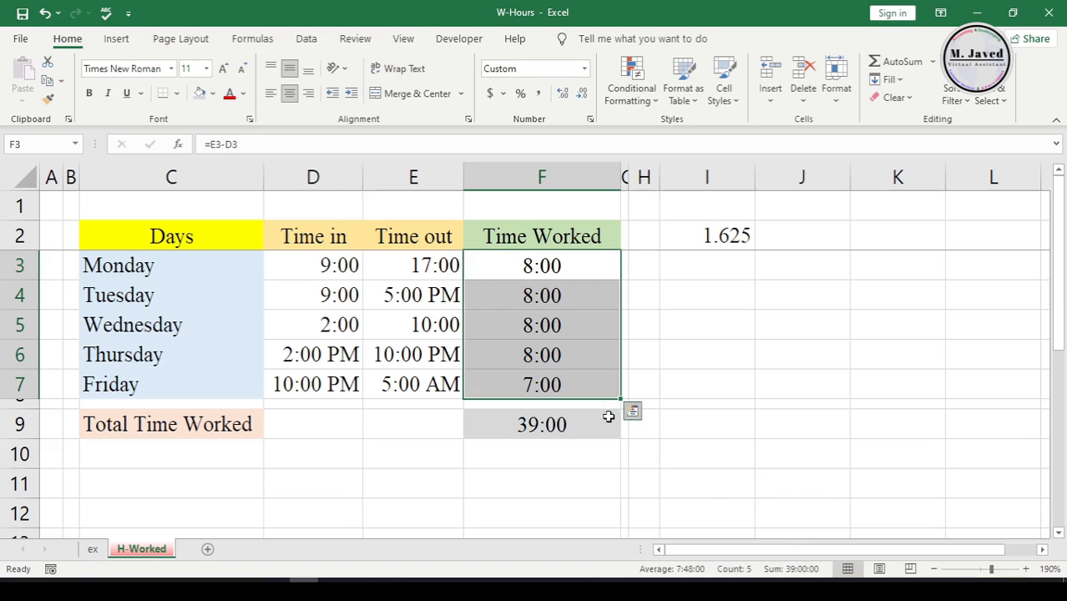
left_click(582, 419)
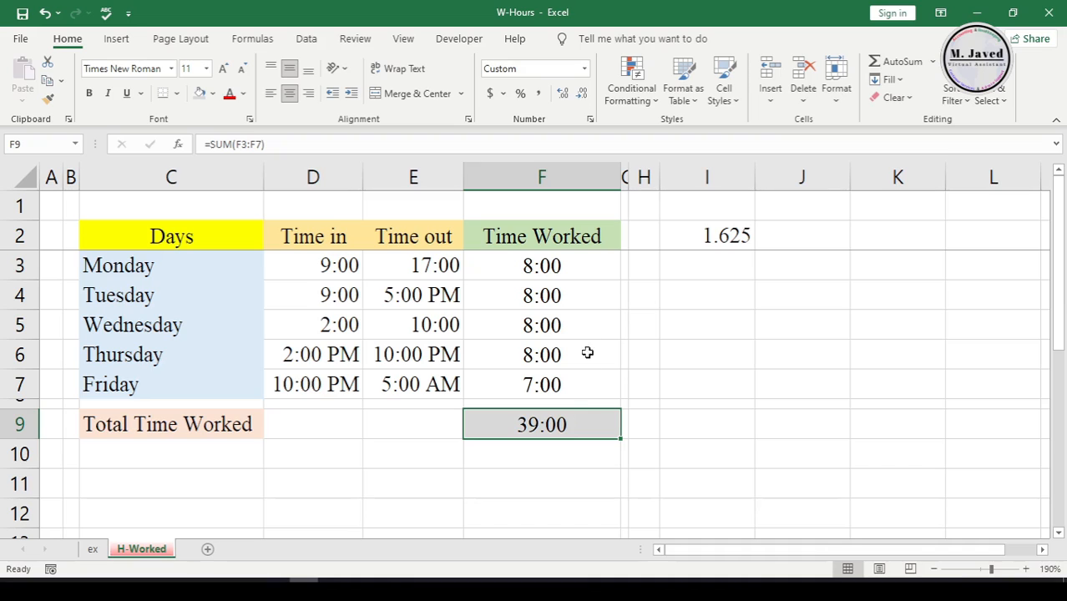
Step: Enter the labels "1st day", "2nd day" and "Minutes" in I3, J3 and K3 below the pasted decimal value
left_click(690, 238)
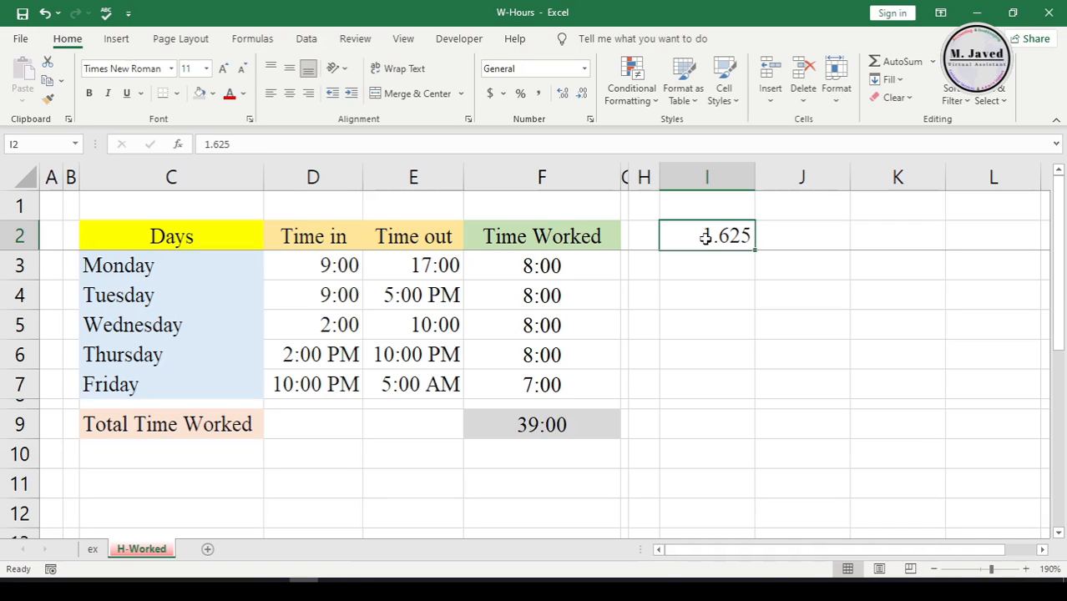
left_click(707, 272)
type("1st dqay")
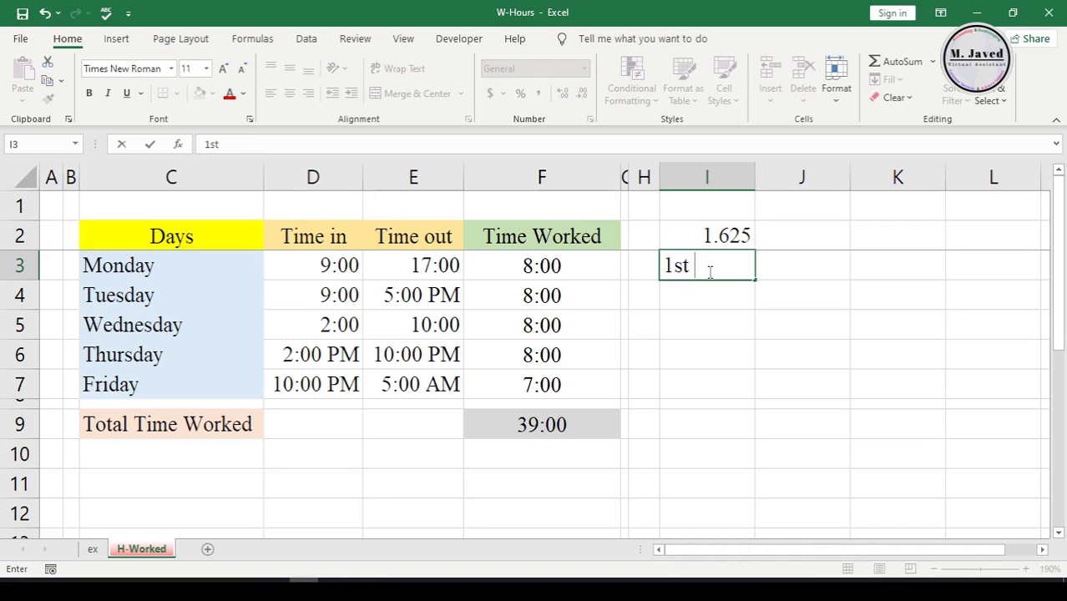
key("BackSpace")
key("BackSpace")
key("BackSpace")
type("ay")
key("Tab")
type("2nd day")
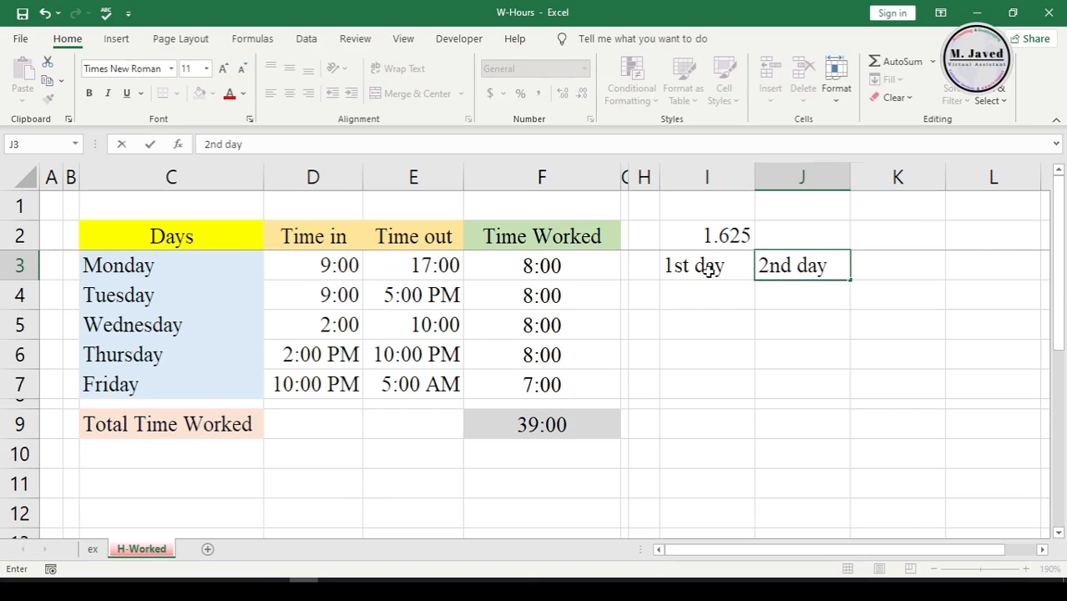
key("Tab")
type("Minutes")
key("shift+Tab")
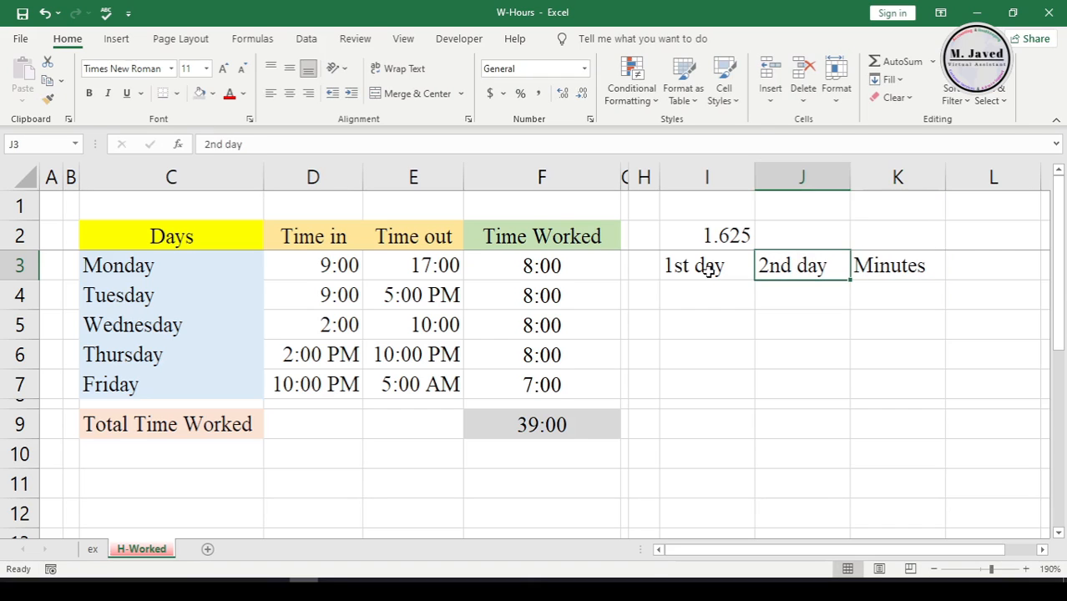
key("Return")
Step: Enter "24 hours" in J1 and select I4 below the "1st day" label
left_click(793, 207)
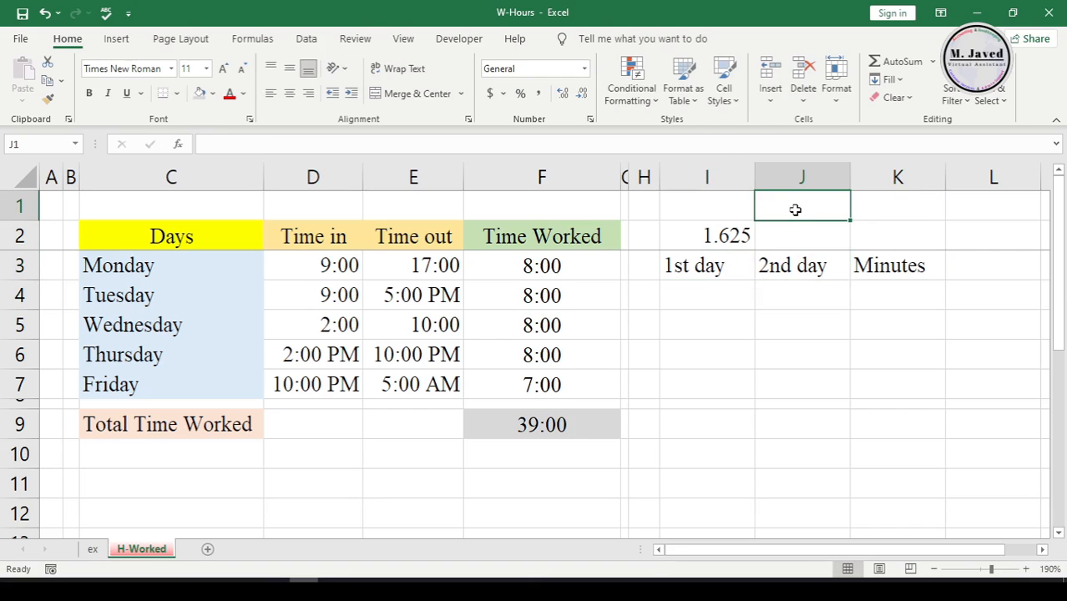
type("24 hours")
left_click(724, 294)
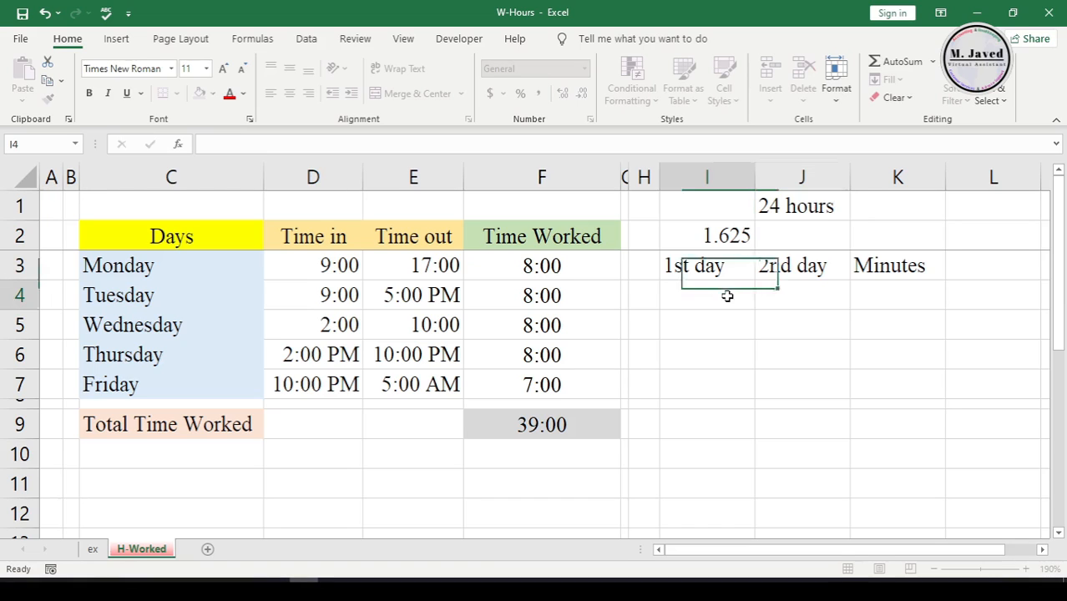
Step: Enter 24 in I4 below the "1st day" label for the whole-number part of the decimal in I2
double_click(715, 235)
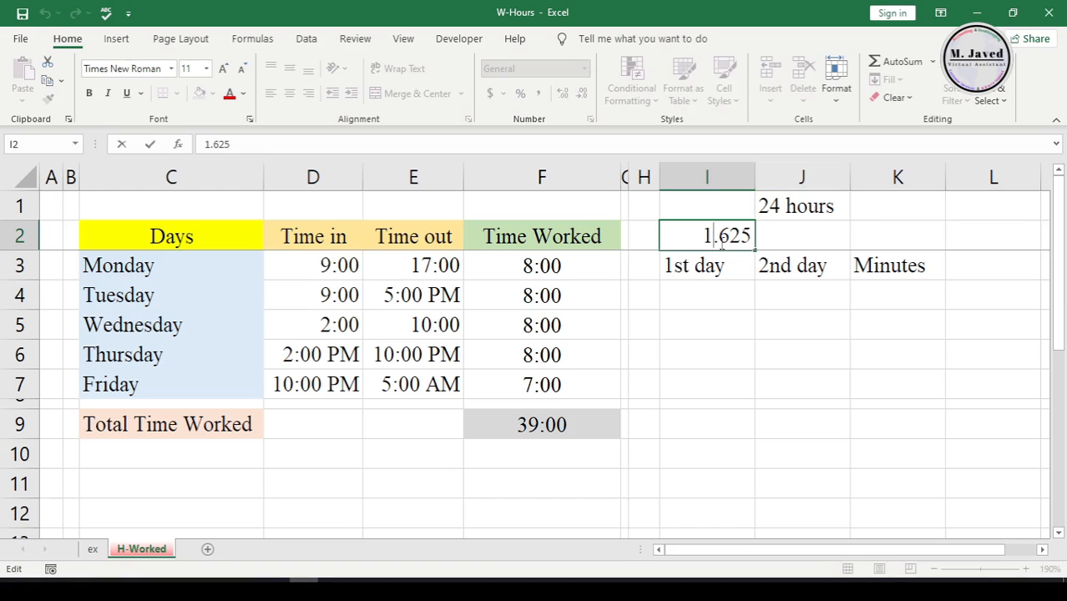
left_click_drag(710, 234, 686, 235)
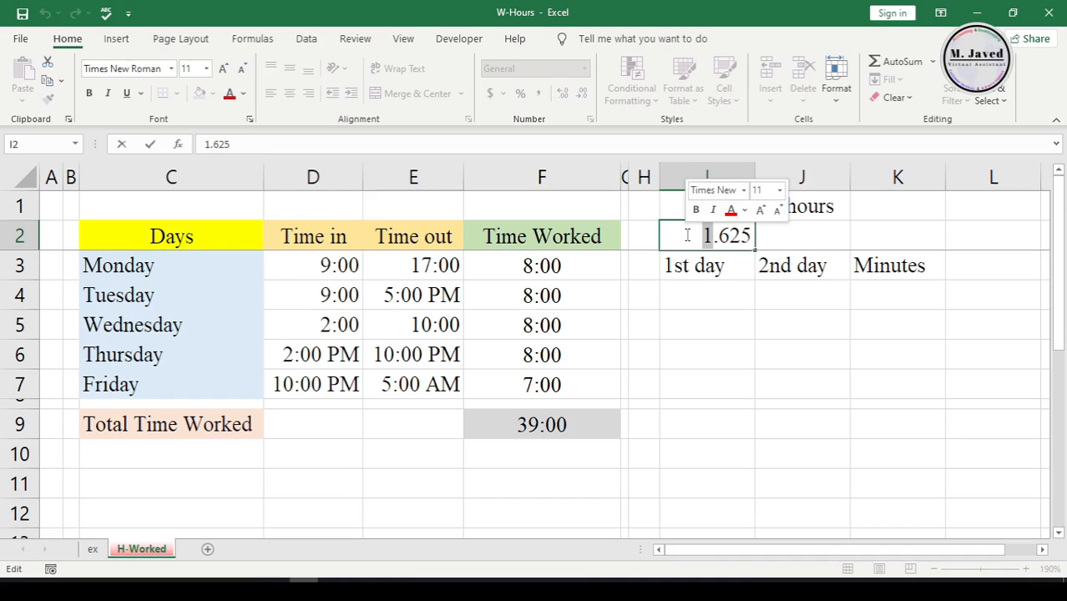
left_click(724, 294)
type("25")
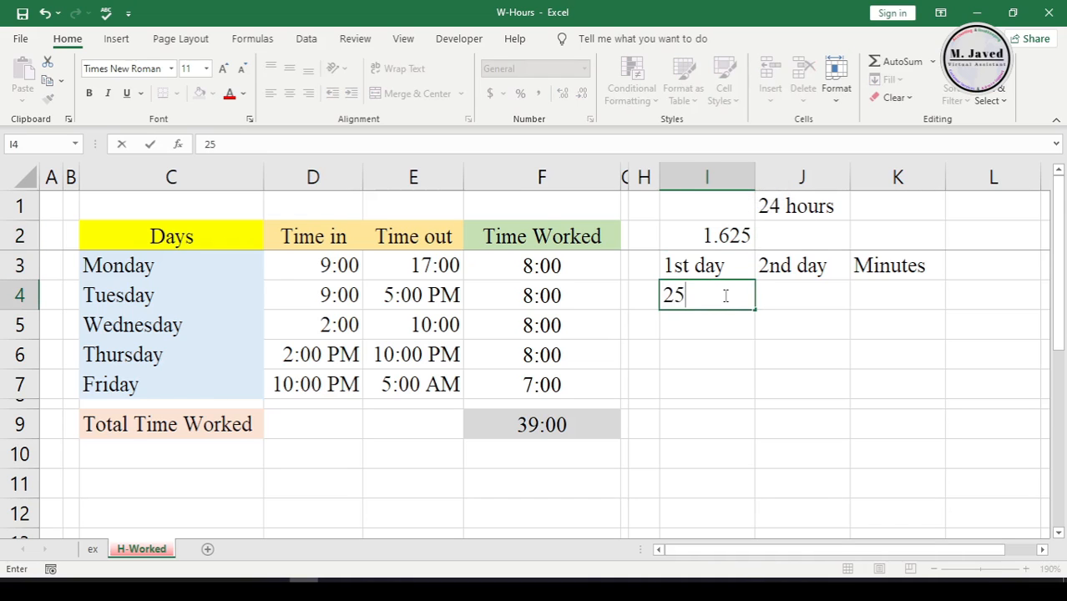
key("BackSpace")
type("4")
key("ctrl+Return")
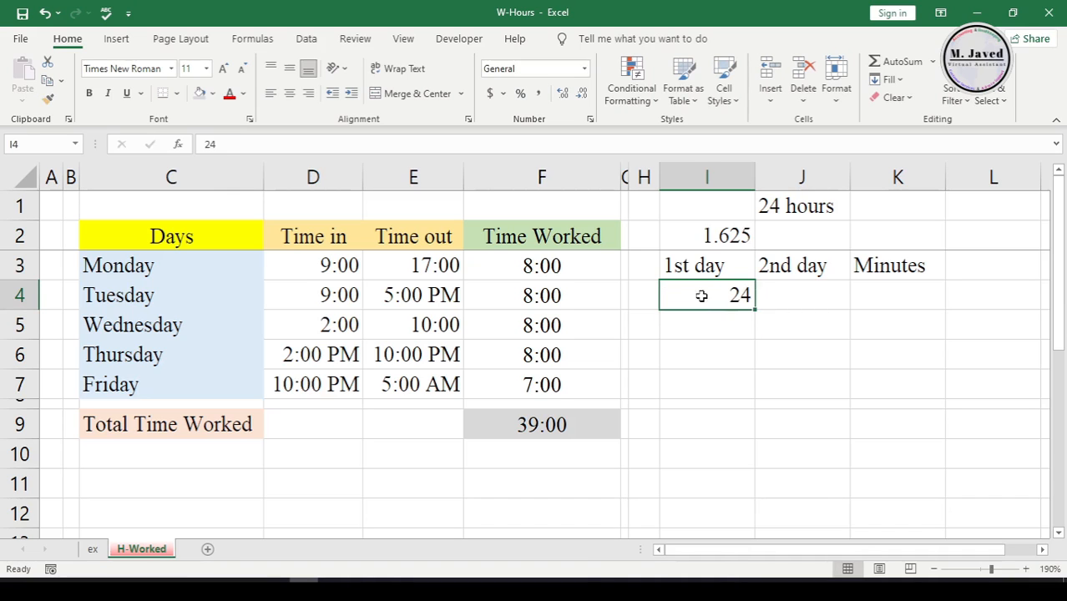
Step: Switch to Calculator and subtract 1 from 1.625 to isolate the fractional part of the decimal in I2
left_click(720, 236)
double_click(720, 236)
left_click_drag(716, 236, 788, 298)
left_click(788, 298)
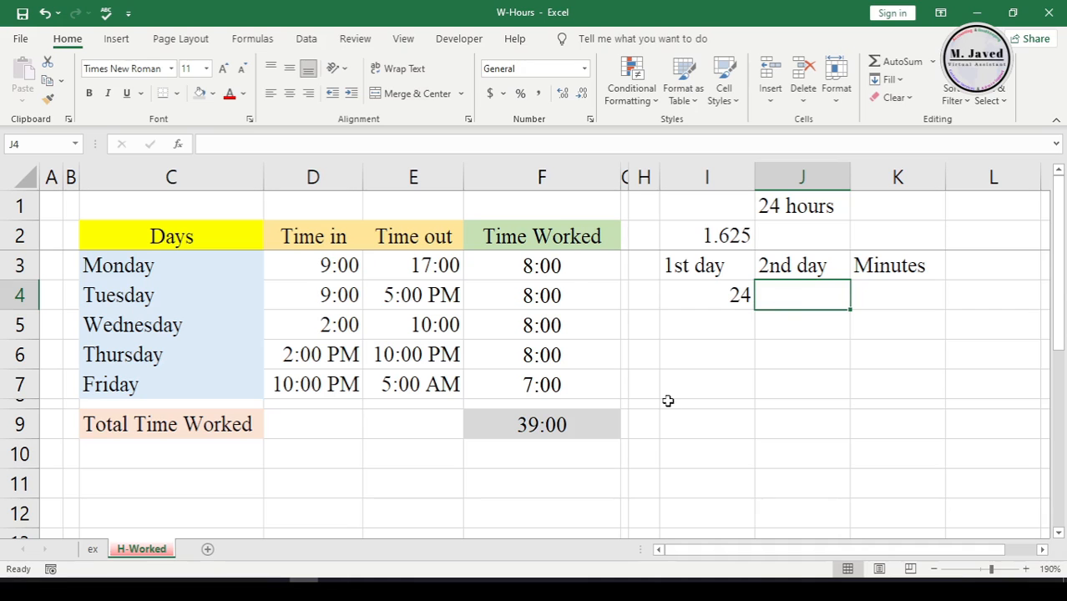
key("super")
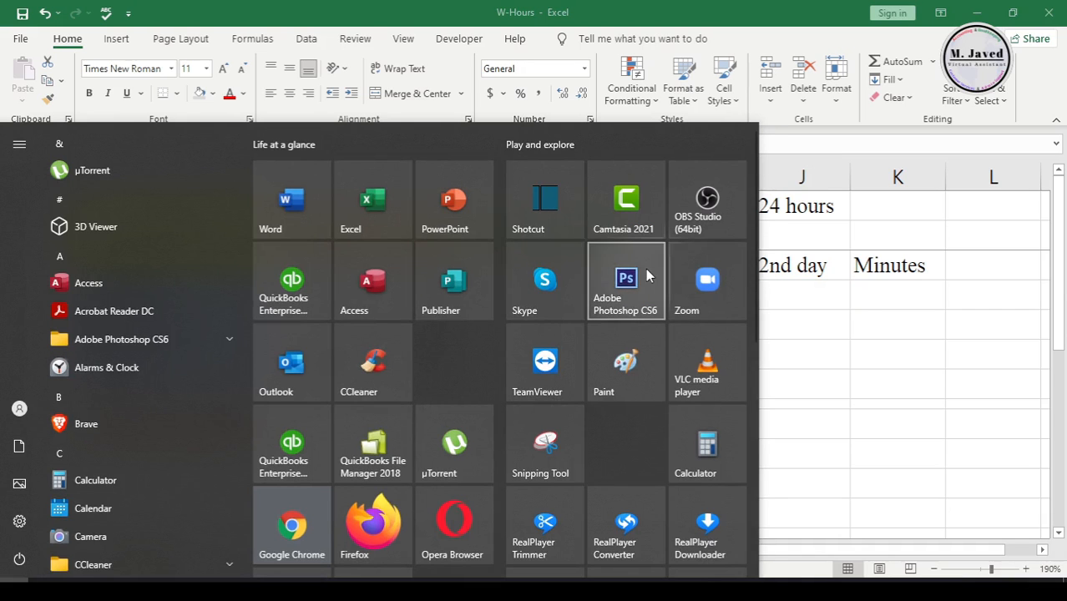
left_click(708, 444)
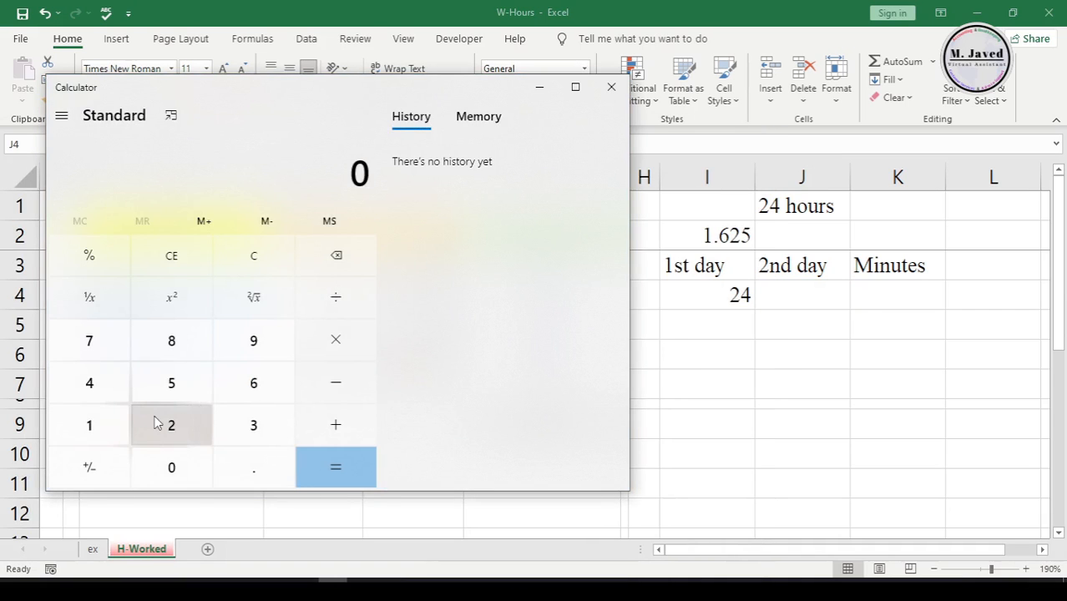
left_click(89, 425)
left_click(251, 473)
left_click(259, 385)
left_click(171, 425)
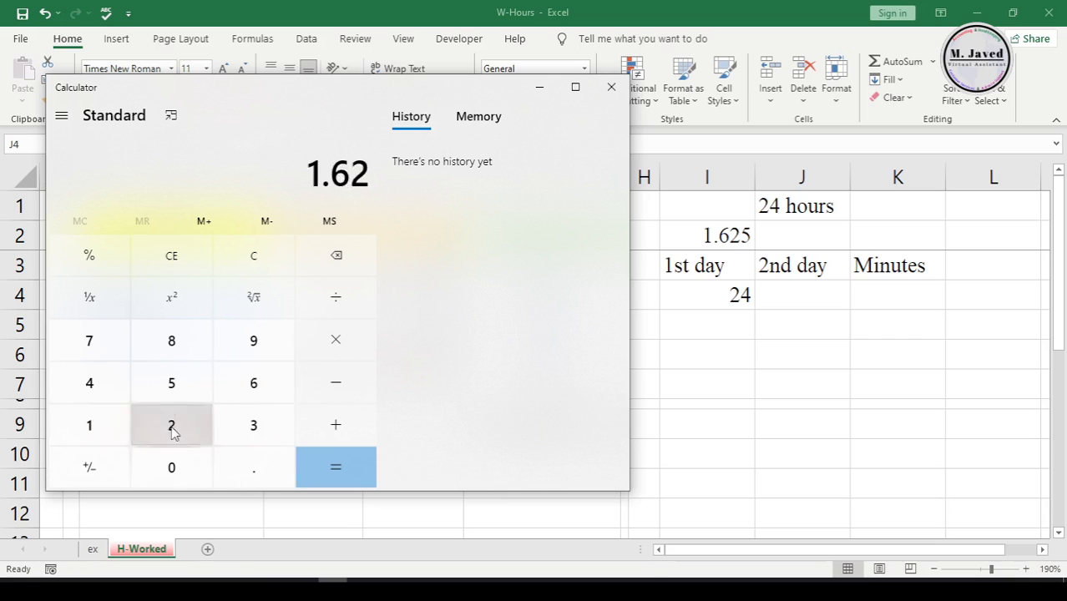
left_click(171, 383)
left_click(336, 383)
left_click(90, 425)
left_click(338, 472)
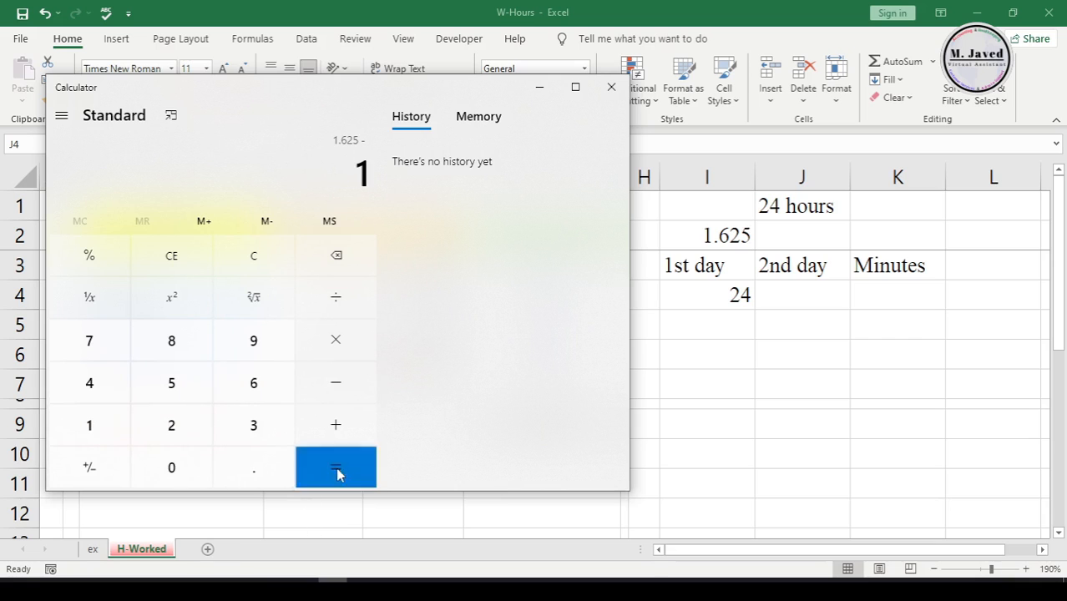
left_click_drag(310, 174, 370, 175)
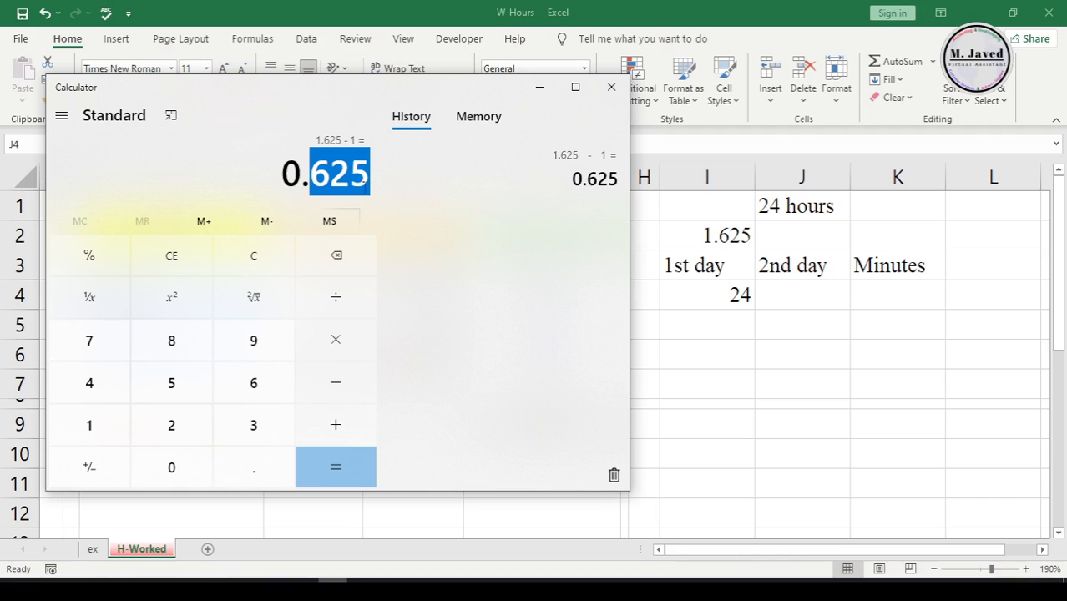
Step: Multiply the remaining fraction by 24 and enter the result, 15, in J4 below the "2nd day" label in Excel
left_click(331, 355)
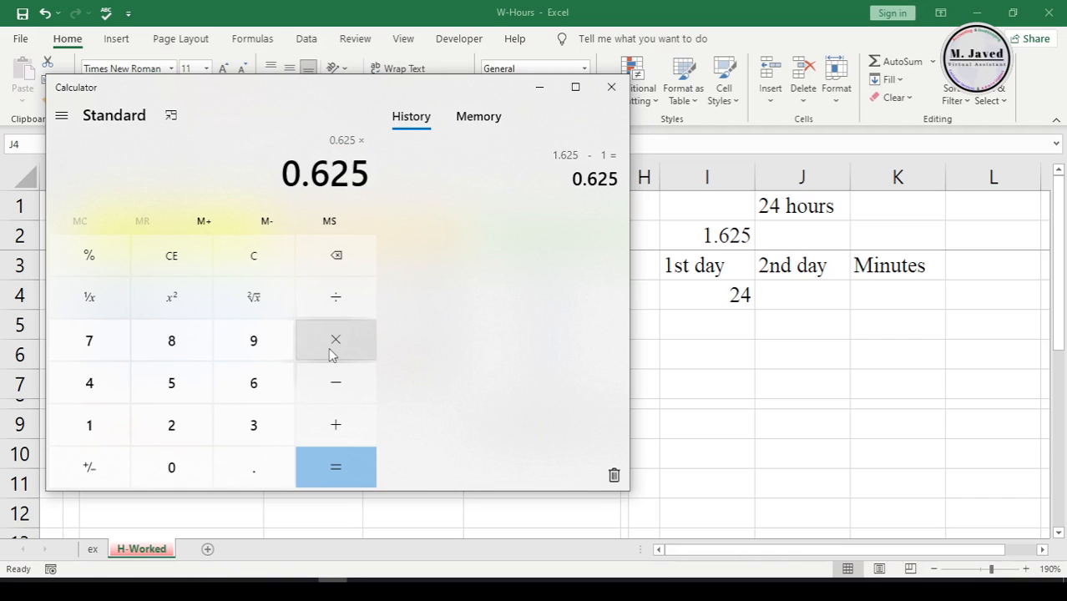
left_click(186, 425)
left_click(111, 380)
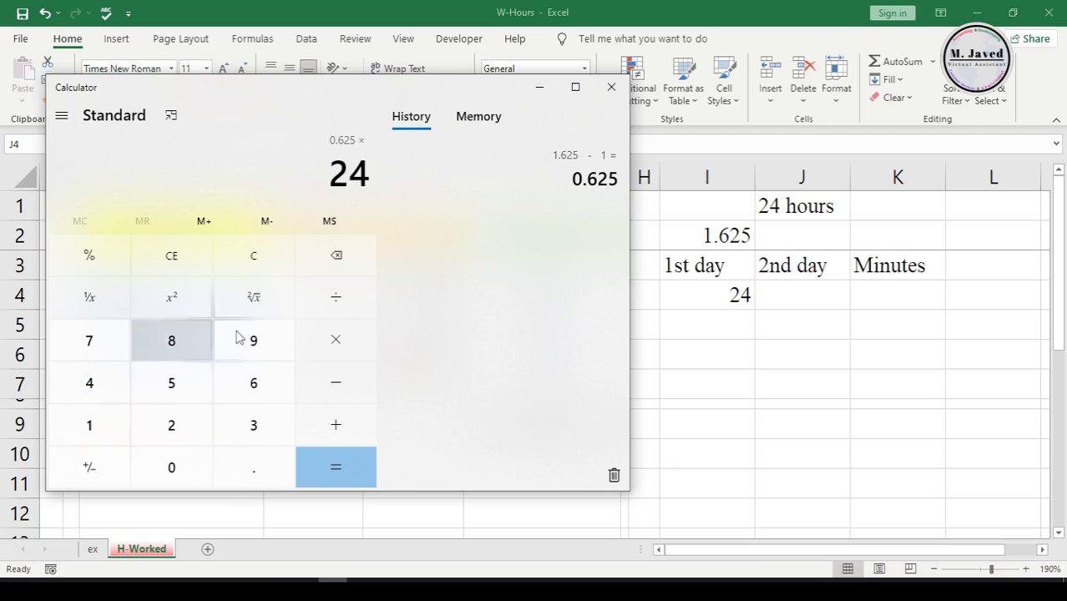
left_click(328, 465)
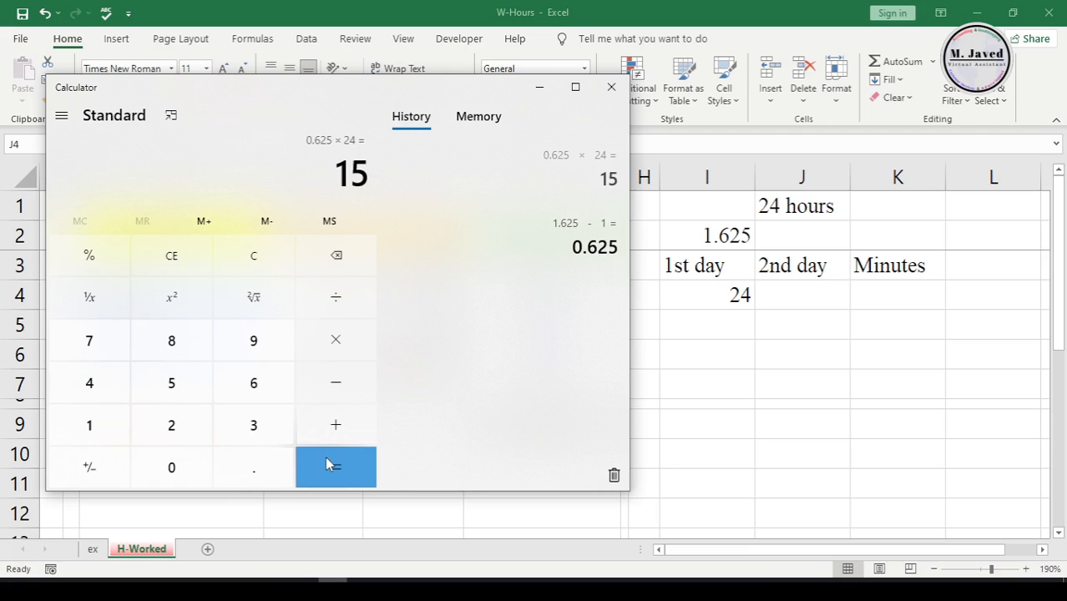
left_click_drag(334, 174, 370, 173)
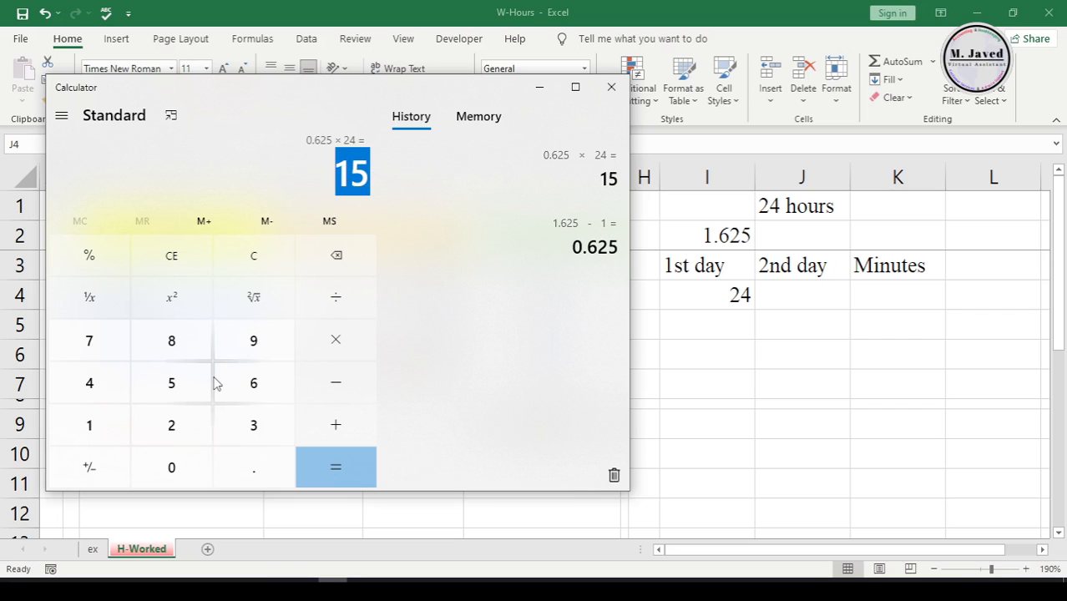
left_click(787, 297)
type("15")
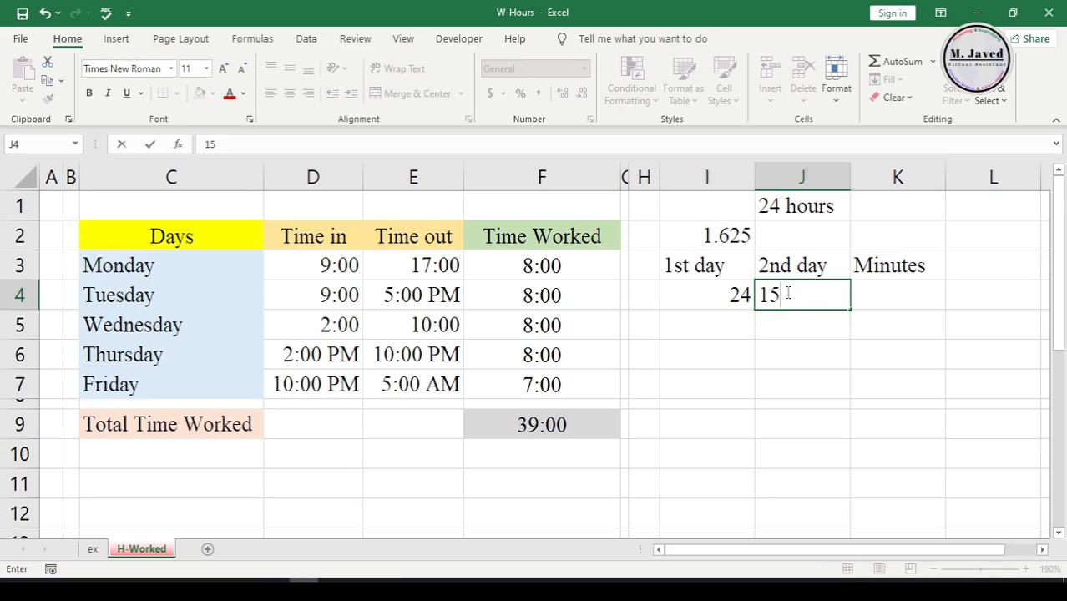
key("Return")
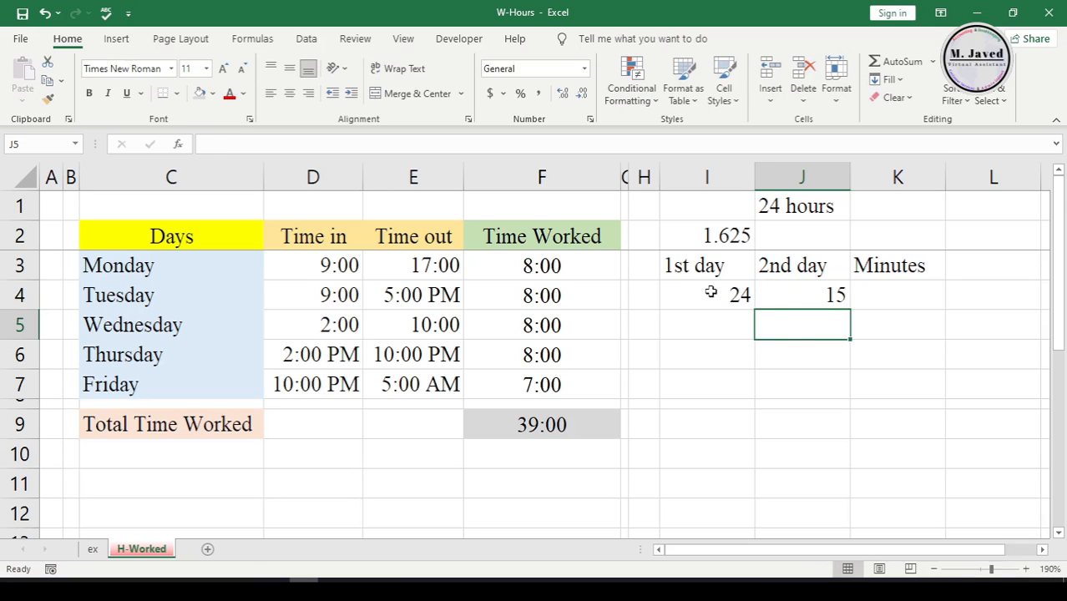
Step: Add the two day values in I7 with the formula =SUM(I4:J4)
left_click_drag(710, 291, 810, 307)
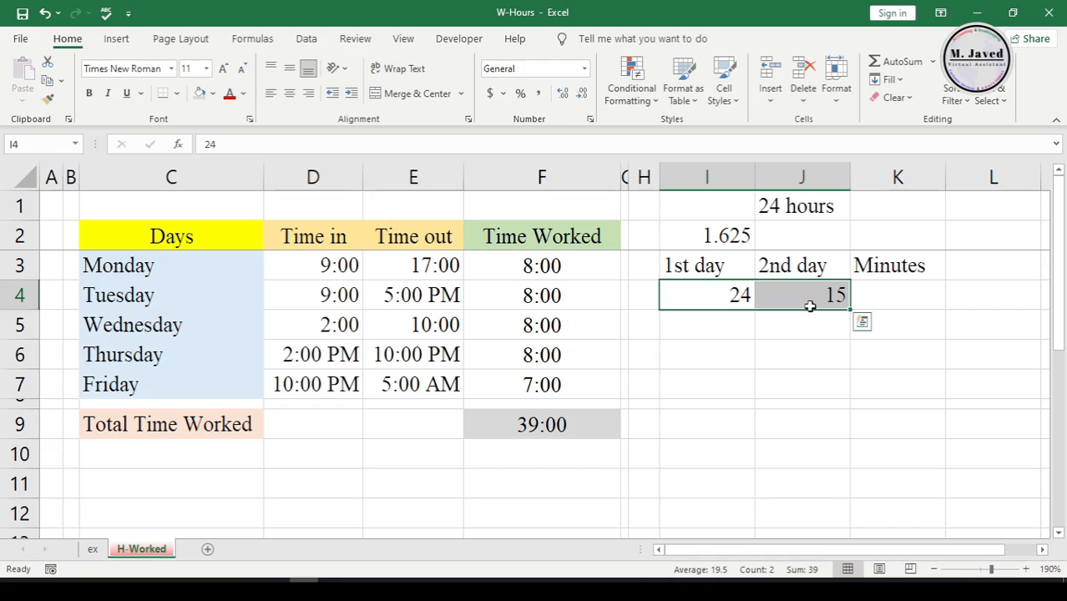
left_click(712, 379)
type("=sum")
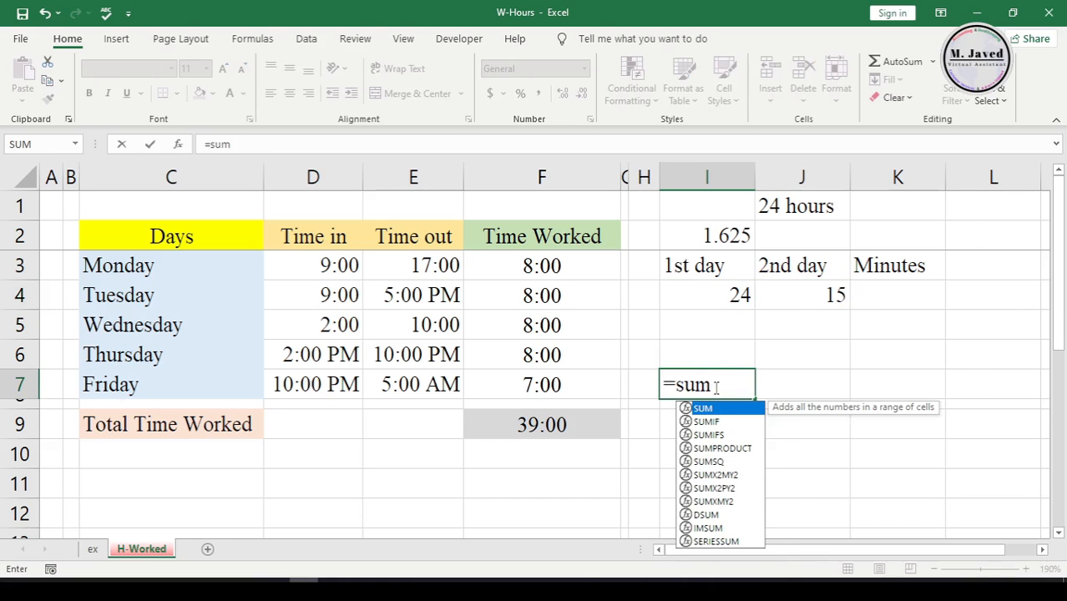
key("Tab")
left_click_drag(701, 294, 838, 295)
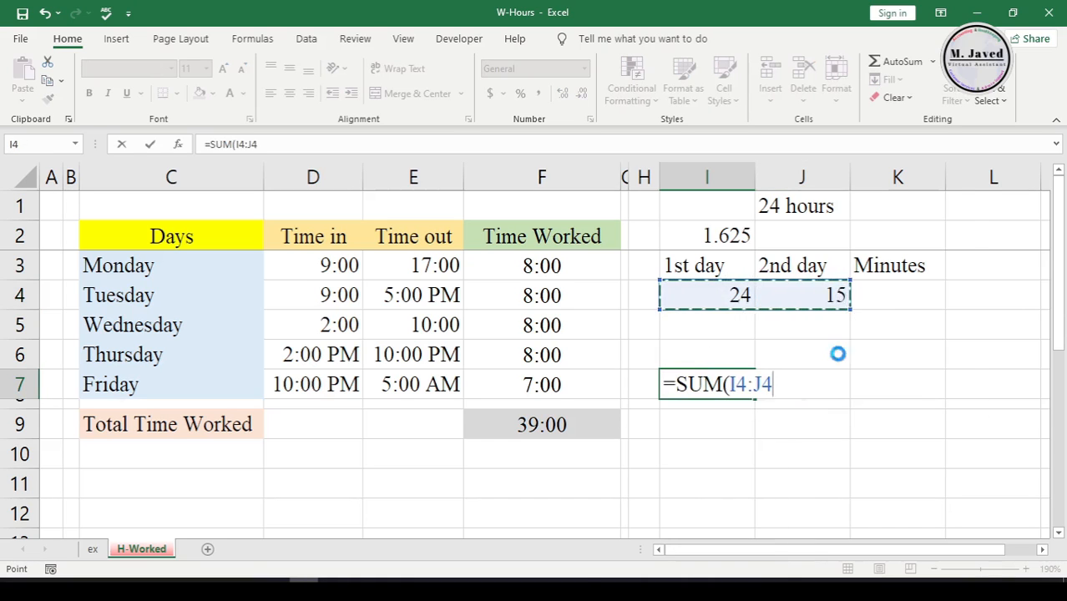
key("Return")
Step: Fill the total in I7 with light orange and center the contents of I4:K7
left_click(726, 383)
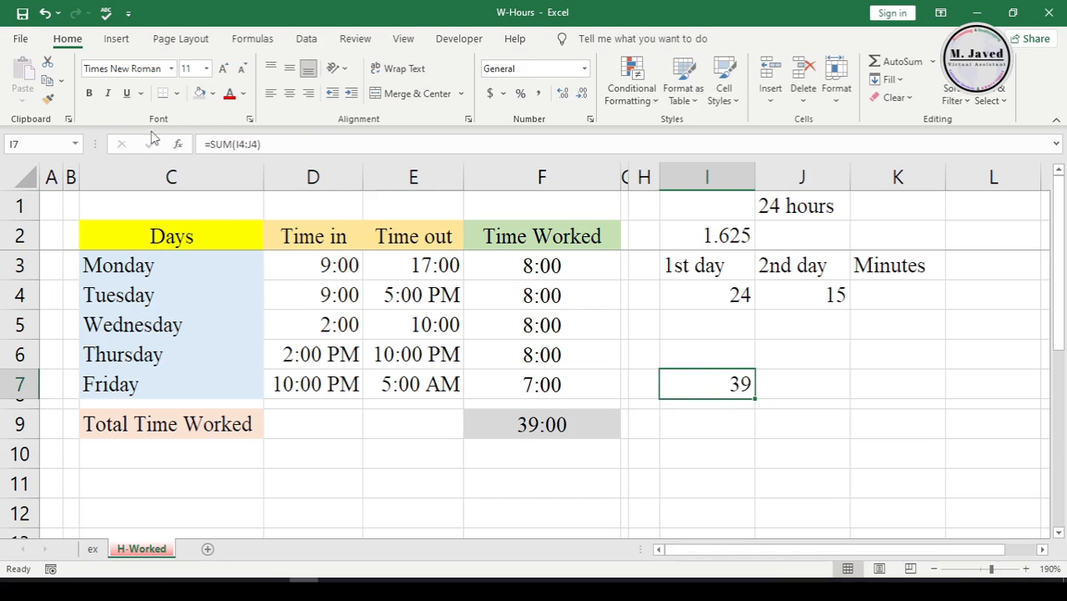
left_click(212, 92)
left_click(264, 160)
left_click_drag(736, 382, 867, 377)
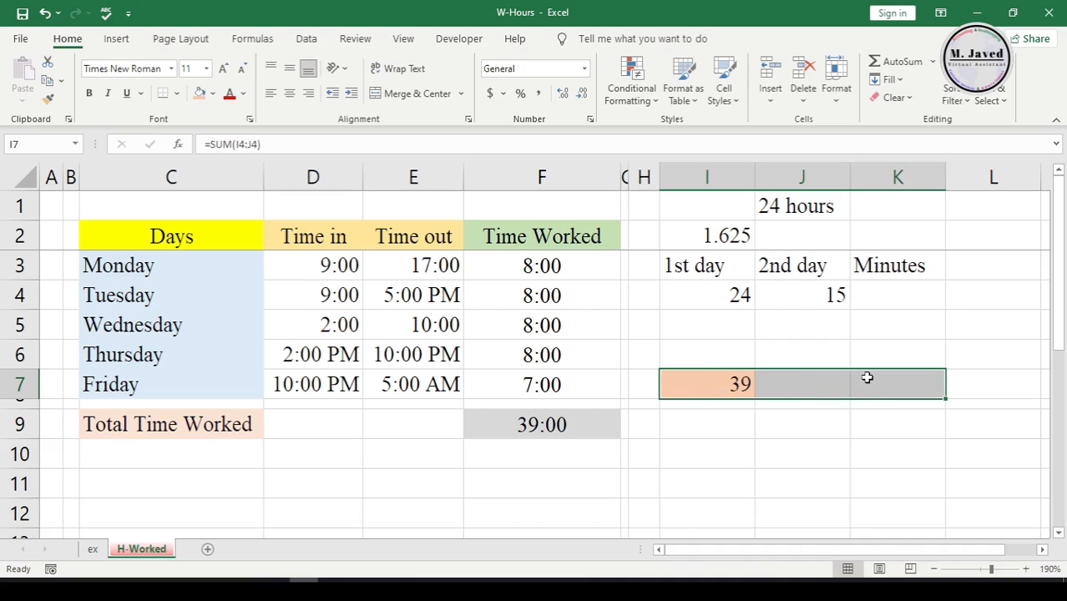
left_click(289, 92)
left_click(710, 384)
left_click_drag(726, 294, 918, 359)
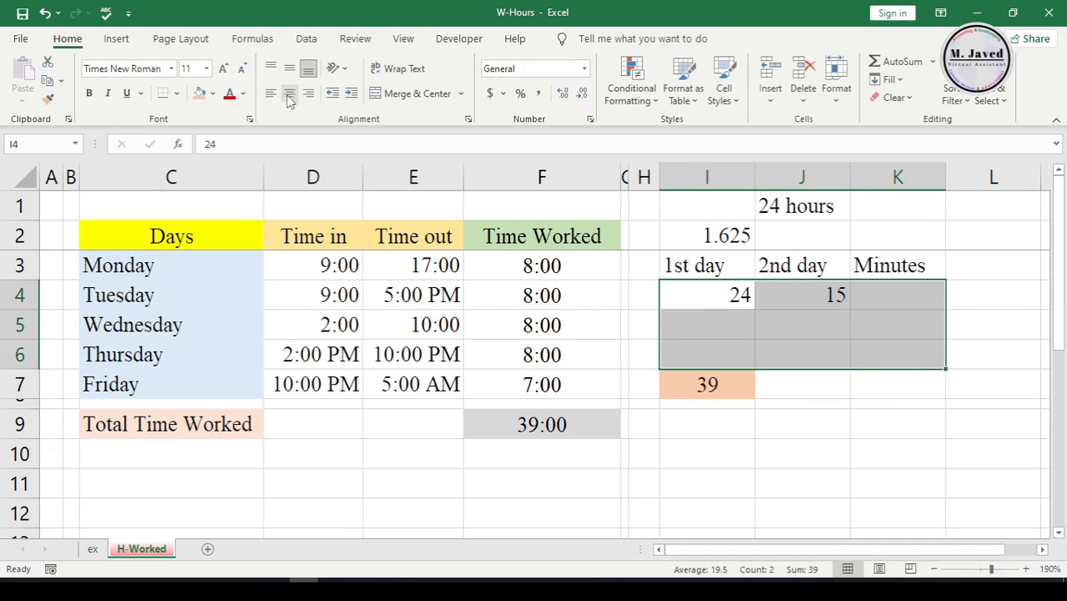
left_click(289, 93)
left_click(802, 401)
Step: Change Thursday's Time in value in D6 to 2:30 PM
left_click(726, 324)
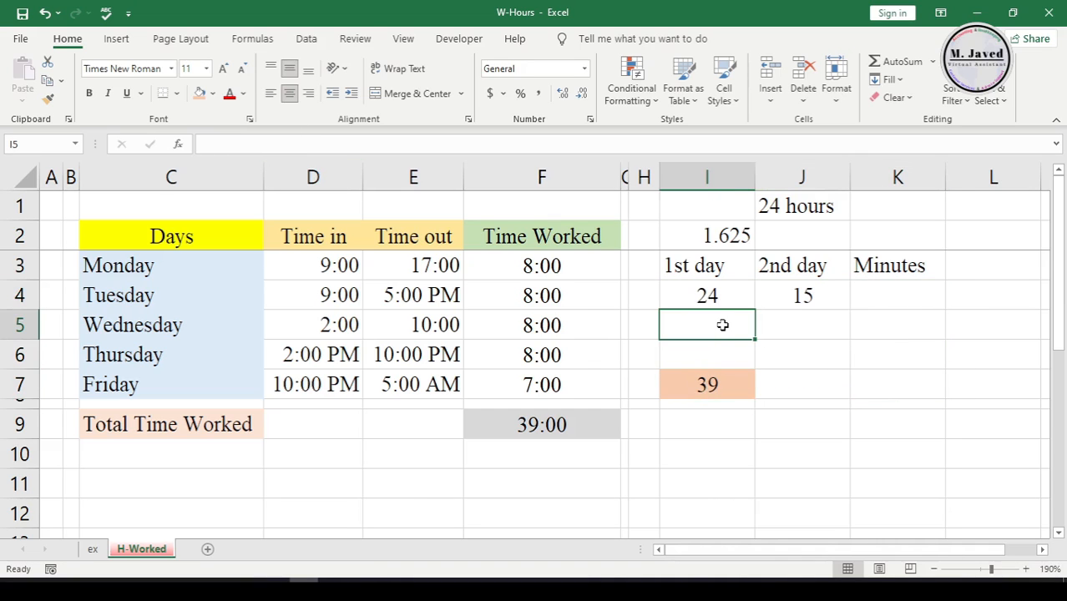
left_click(878, 298)
left_click(739, 325)
double_click(302, 356)
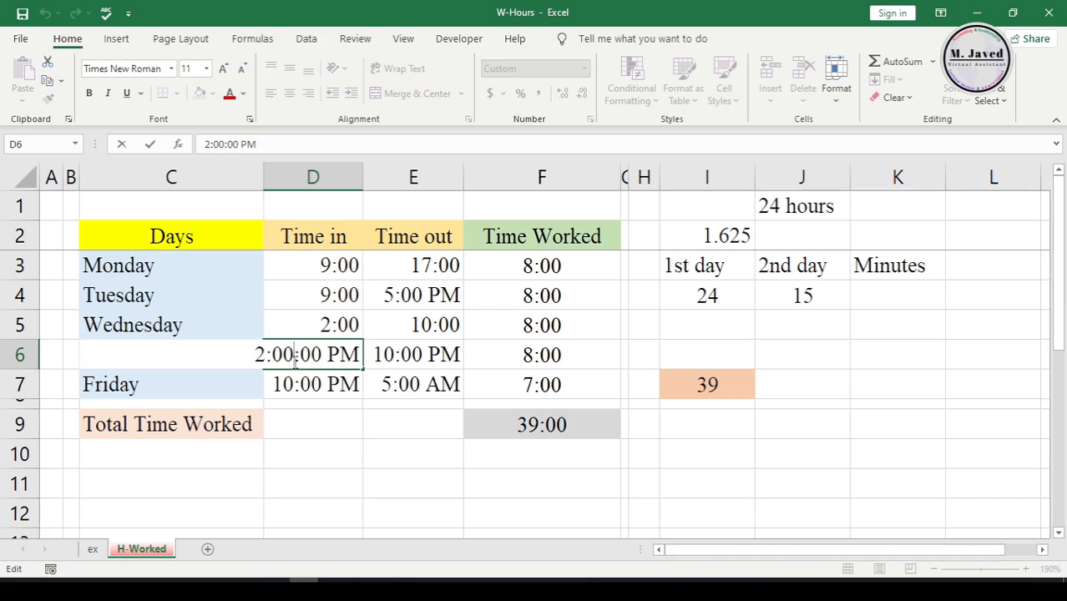
key("BackSpace")
key("BackSpace")
type("30")
key("Return")
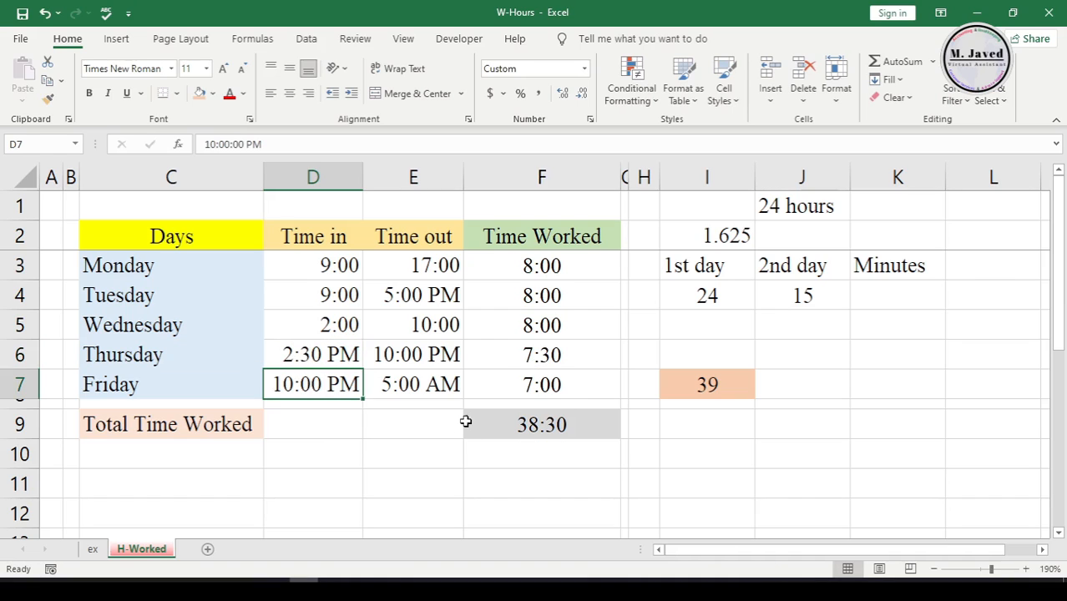
Step: Set the number format of the Total Time Worked cell (F9) to General
left_click(528, 424)
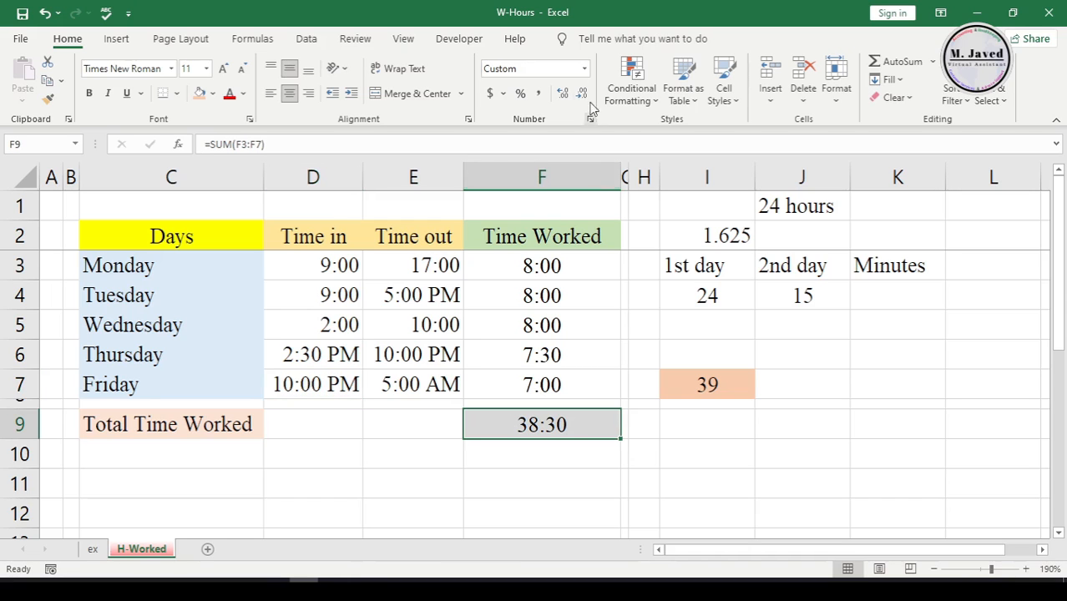
left_click(583, 69)
left_click(546, 429)
left_click(597, 204)
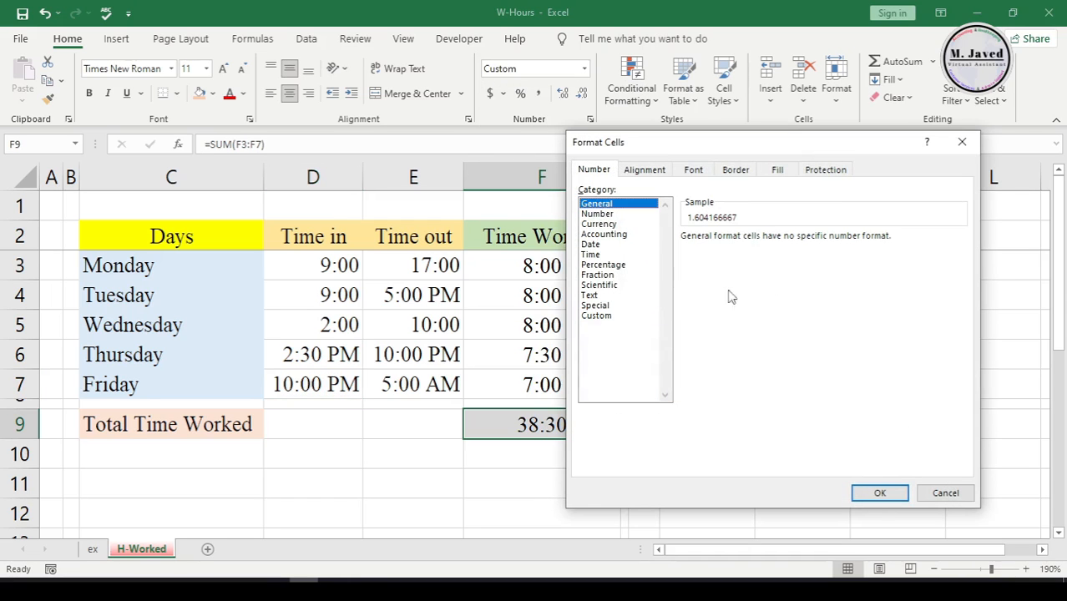
left_click(880, 492)
Step: Copy the decimal total from F9, paste it as a value into J2, and widen column J
key("ctrl+c")
right_click(802, 241)
left_click(867, 239)
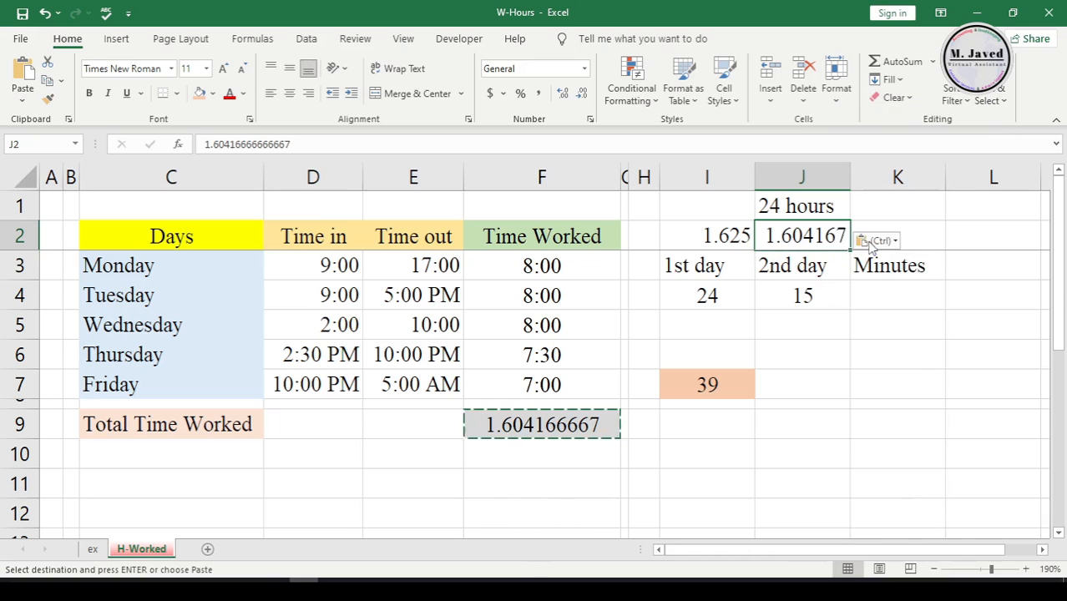
left_click_drag(850, 176, 892, 176)
Step: Restore F9 to an hours display by shortening the custom format [h]:mm:ss to [h]:mm
left_click(609, 425)
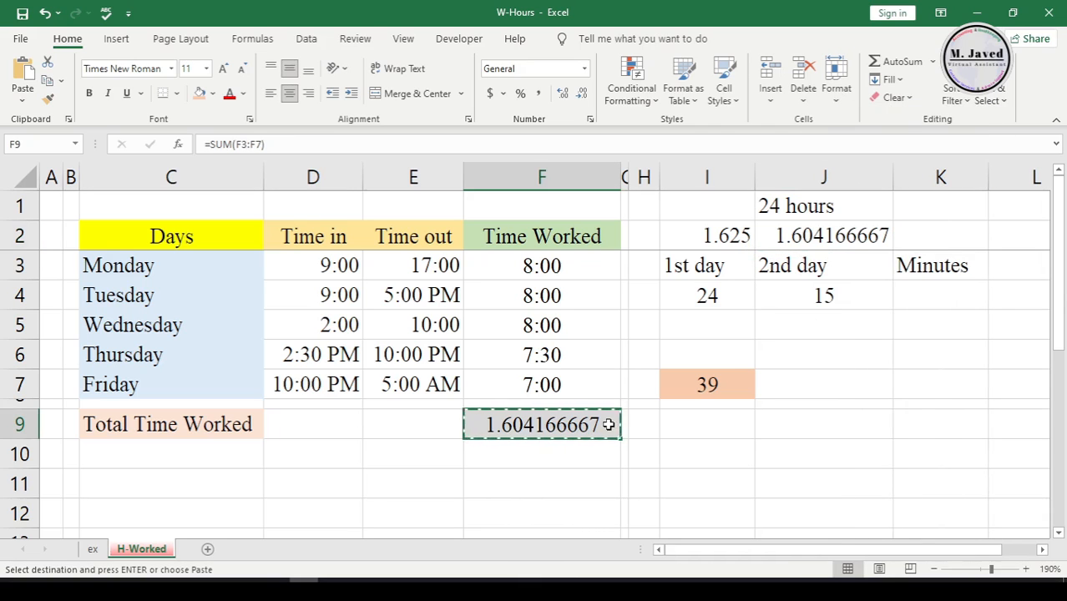
key("Escape")
left_click(585, 69)
left_click(561, 428)
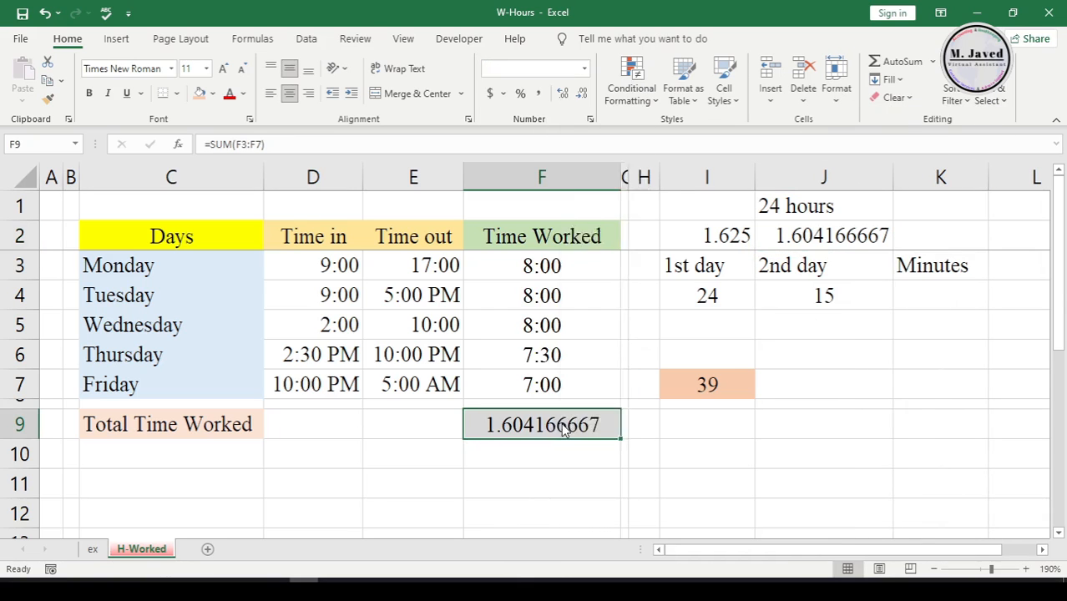
left_click(626, 316)
left_click(799, 328)
scroll(799, 330, "down", 9)
left_click(758, 298)
left_click(756, 306)
left_click(736, 249)
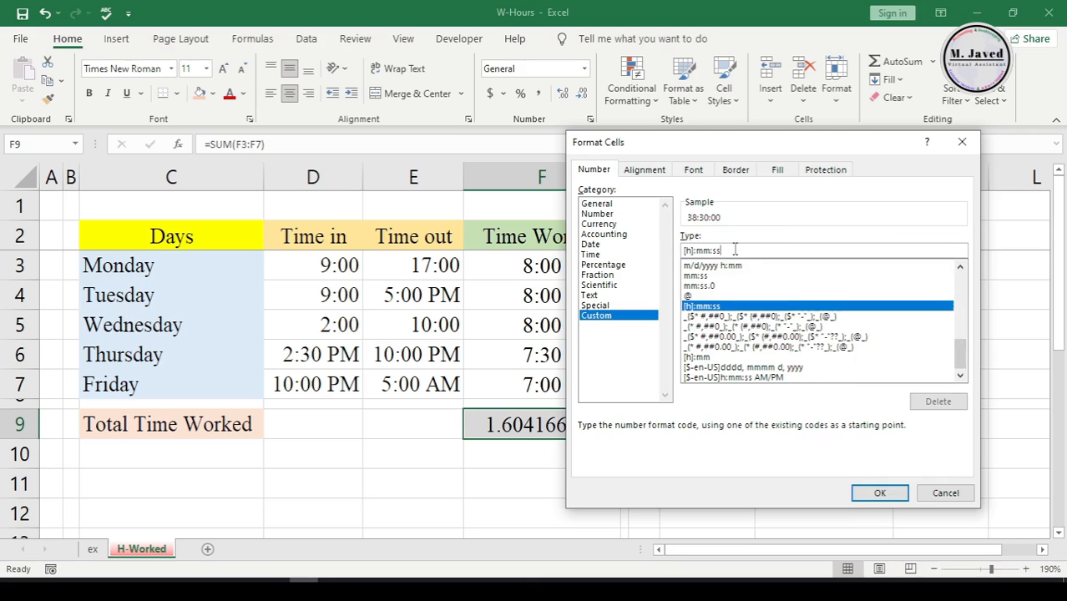
key("BackSpace")
key("BackSpace")
key("BackSpace")
key("Return")
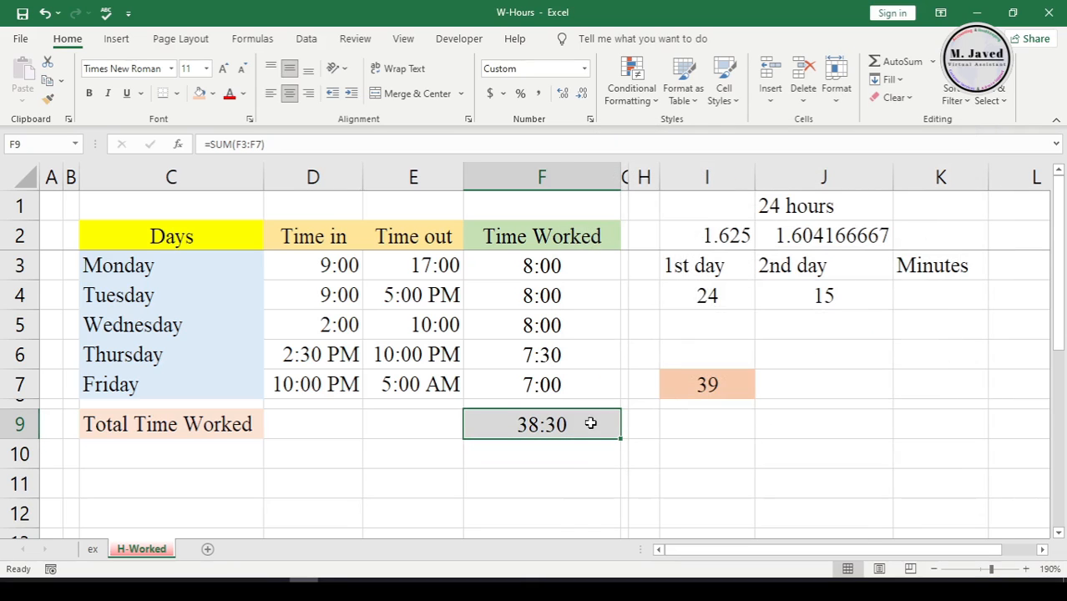
left_click(723, 385)
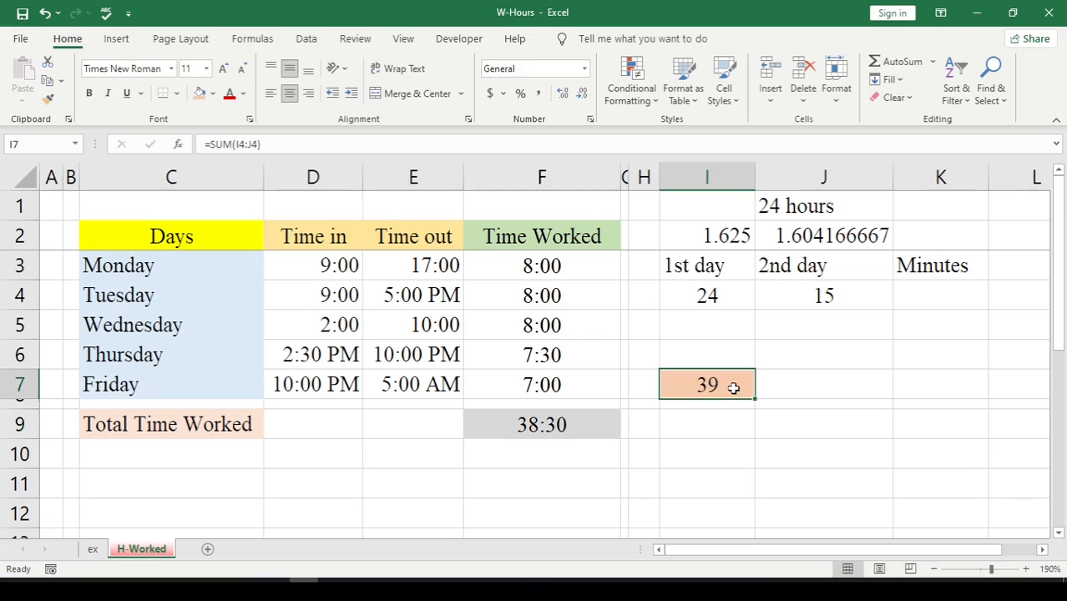
left_click(797, 236)
left_click(334, 591)
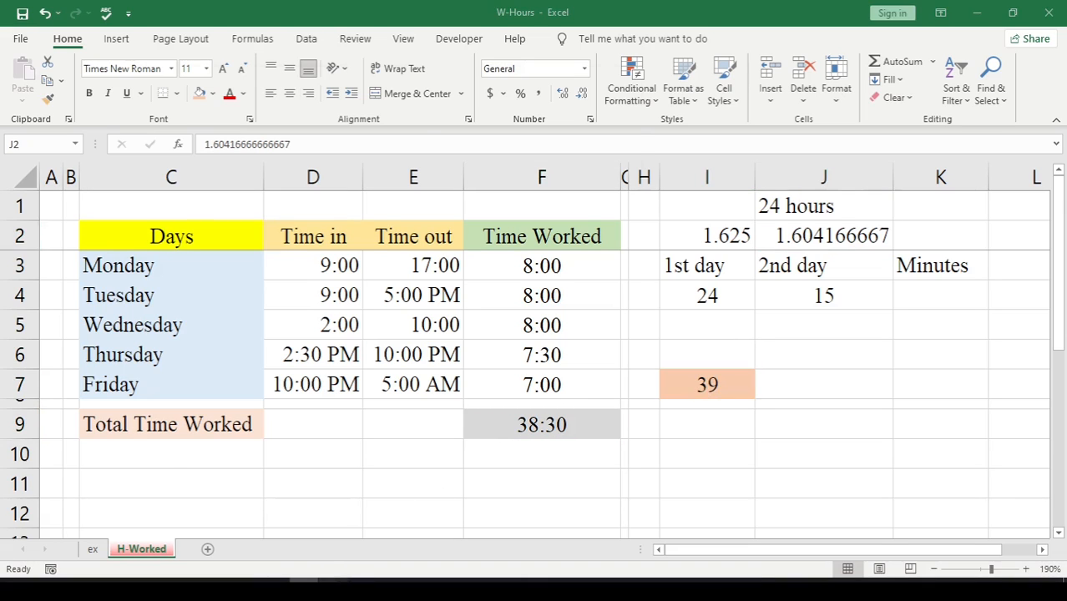
left_click(622, 88)
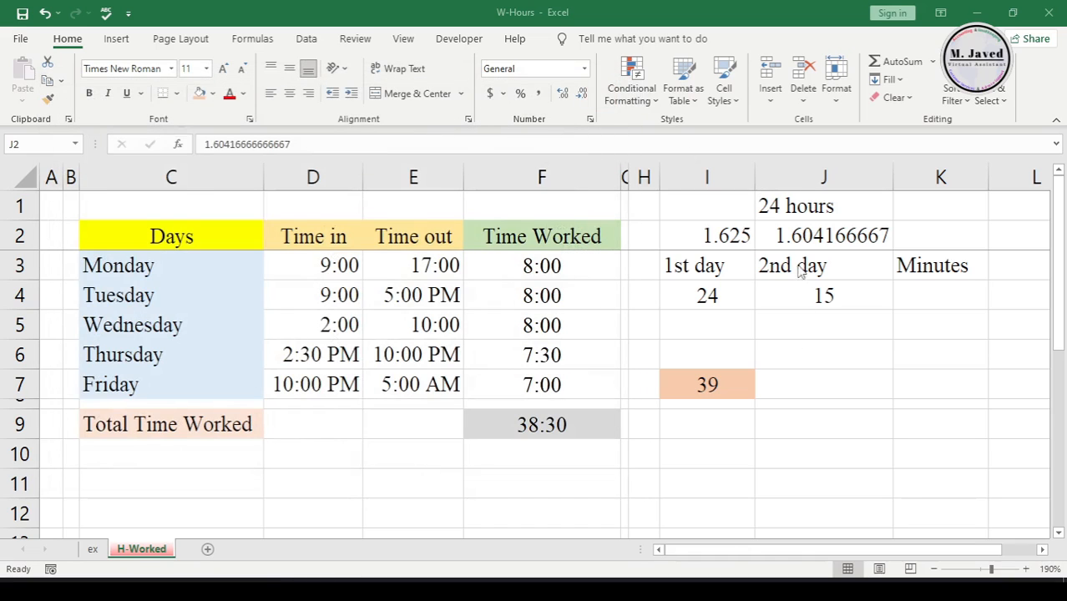
left_click(801, 233)
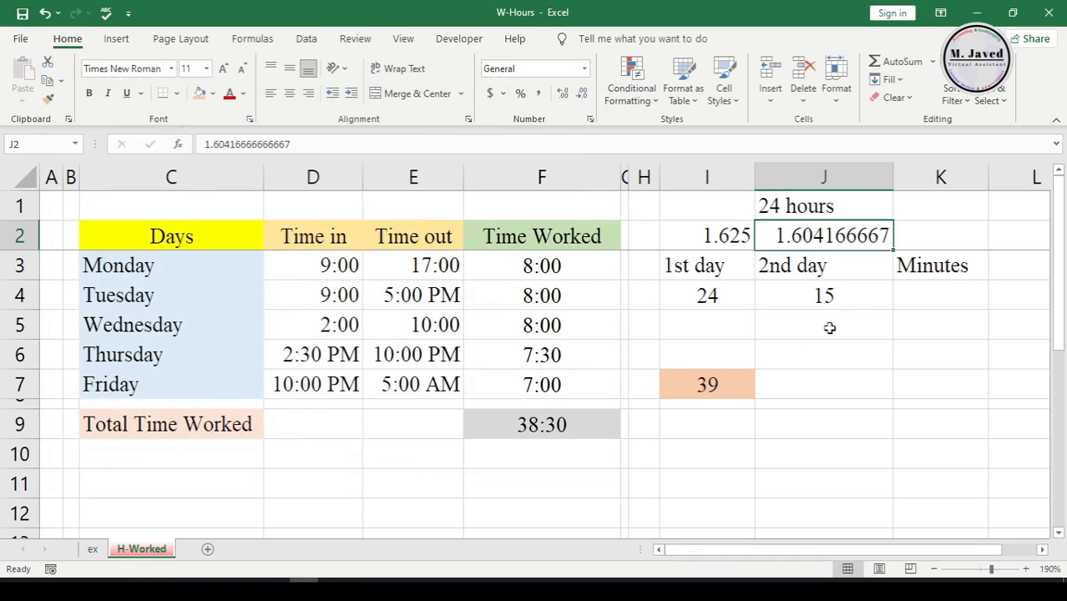
Step: Enter 24 in I5 as the 1st day hours for the new decimal total
left_click(750, 324)
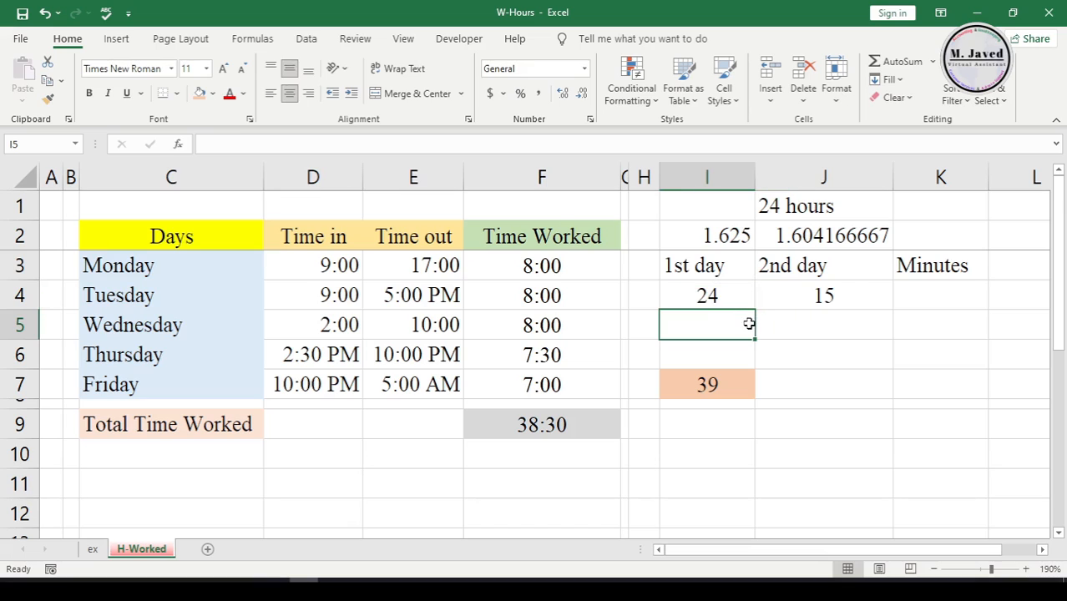
type("24")
left_click(779, 329)
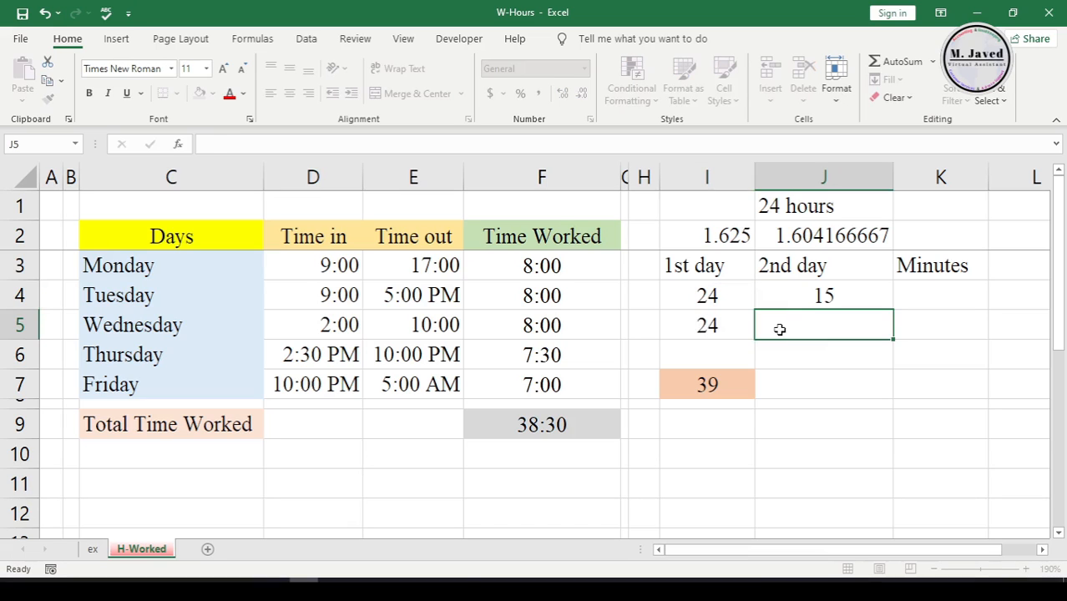
Step: Switch to Calculator and subtract 1 from J2's decimal total, 1.604166667, to isolate its fractional part
double_click(793, 236)
left_click_drag(738, 236, 881, 241)
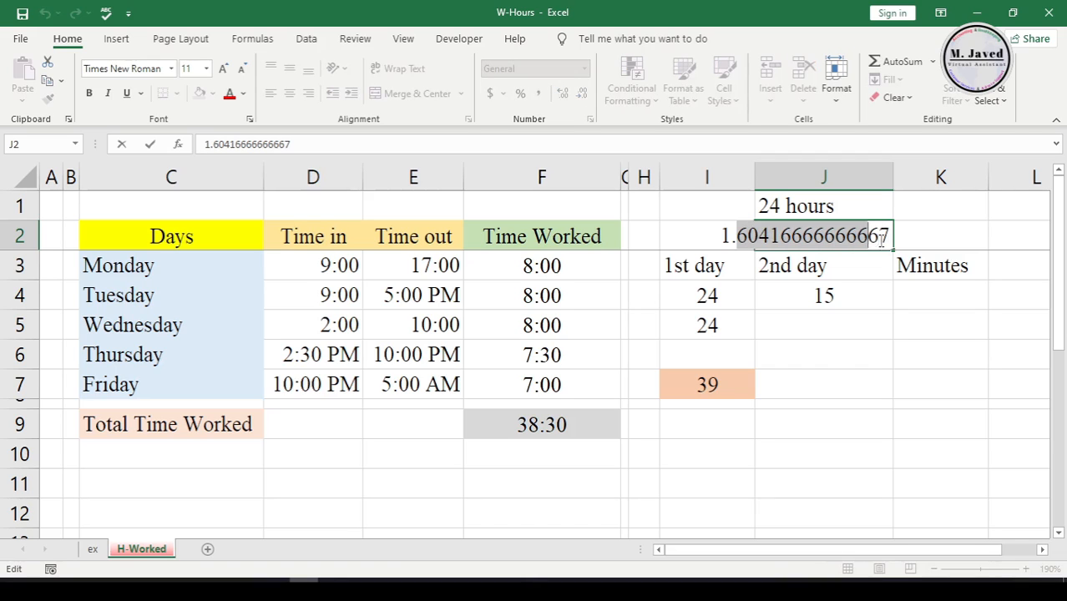
left_click(834, 323)
left_click(864, 236)
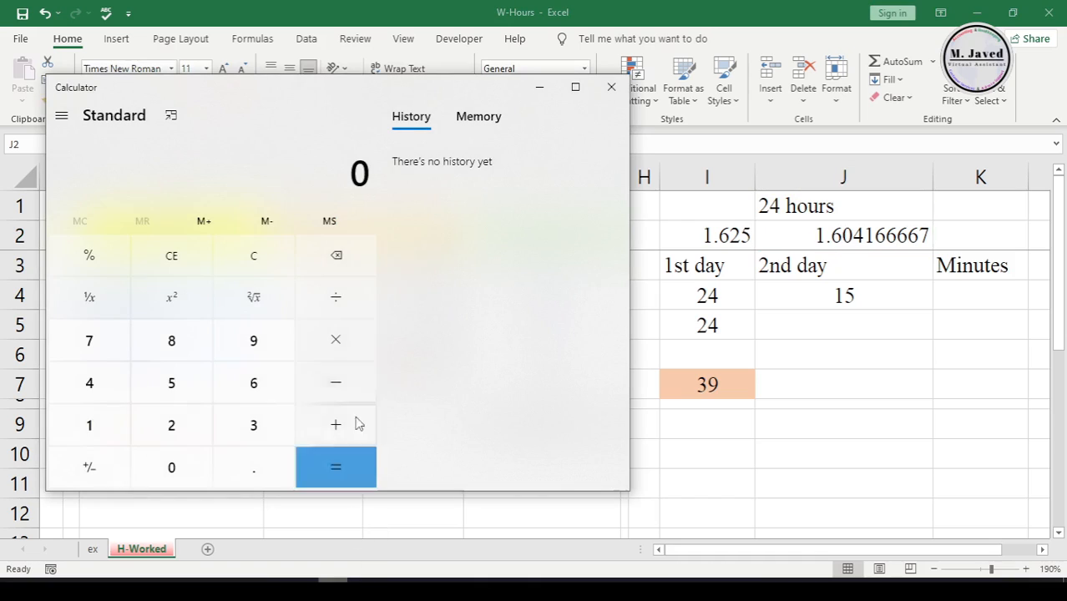
left_click(89, 425)
left_click(249, 476)
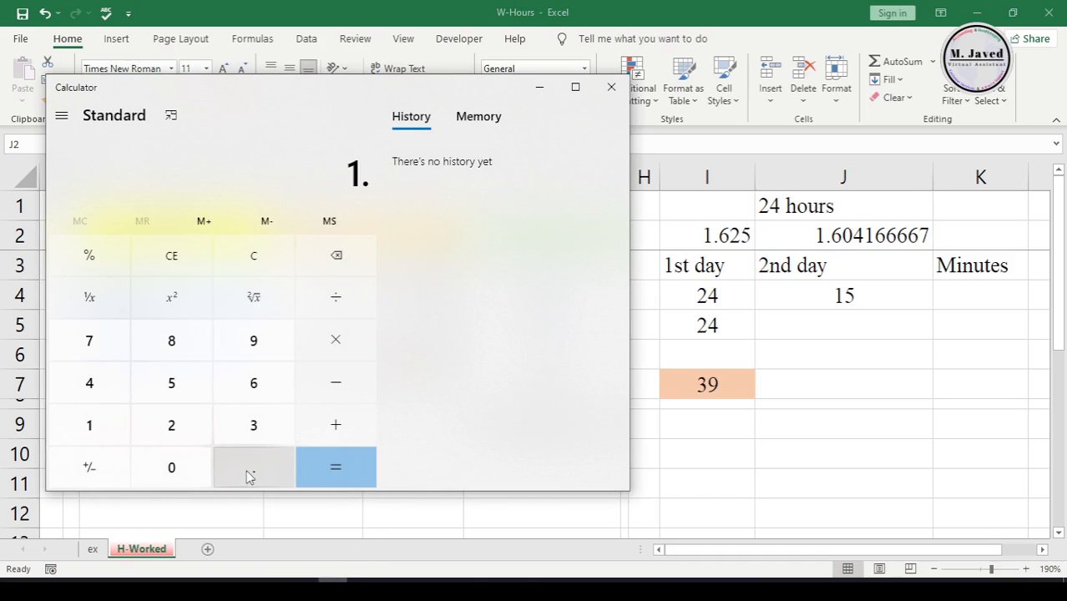
left_click(247, 394)
left_click(188, 470)
left_click(105, 390)
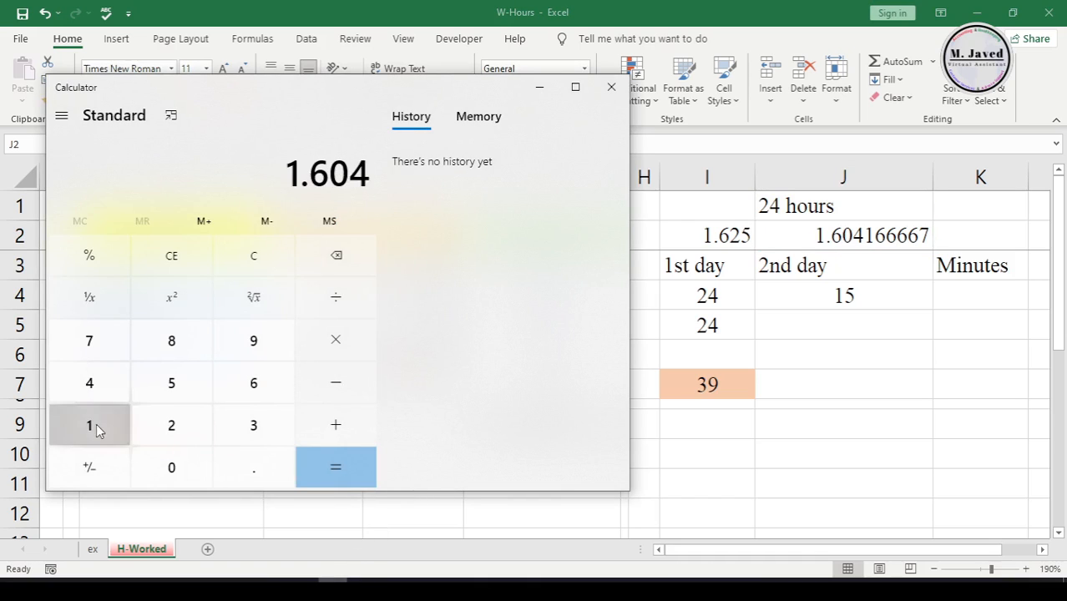
left_click(91, 424)
left_click(259, 391)
left_click(259, 391)
left_click(258, 390)
left_click(258, 391)
left_click(101, 349)
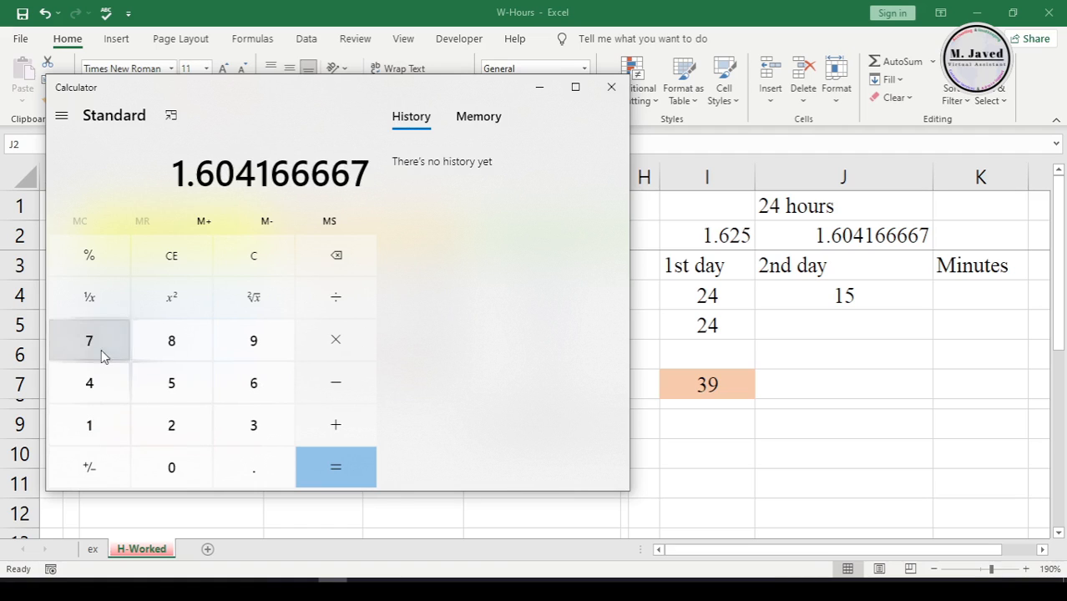
left_click(332, 383)
left_click(94, 428)
left_click(337, 471)
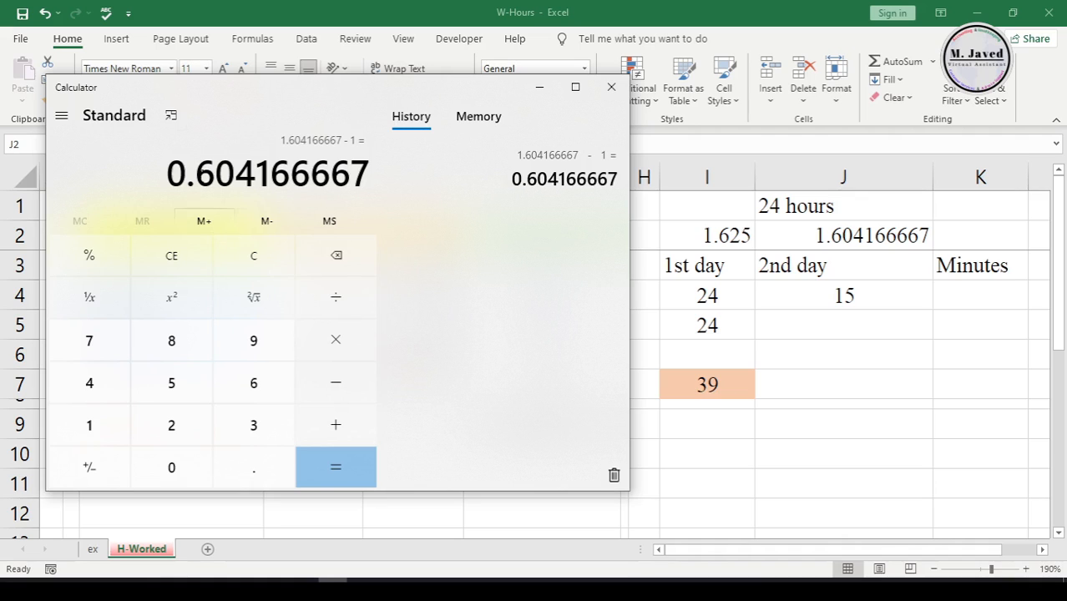
Step: Multiply the remaining day fraction by 24 to convert it to hours
left_click_drag(195, 175, 376, 172)
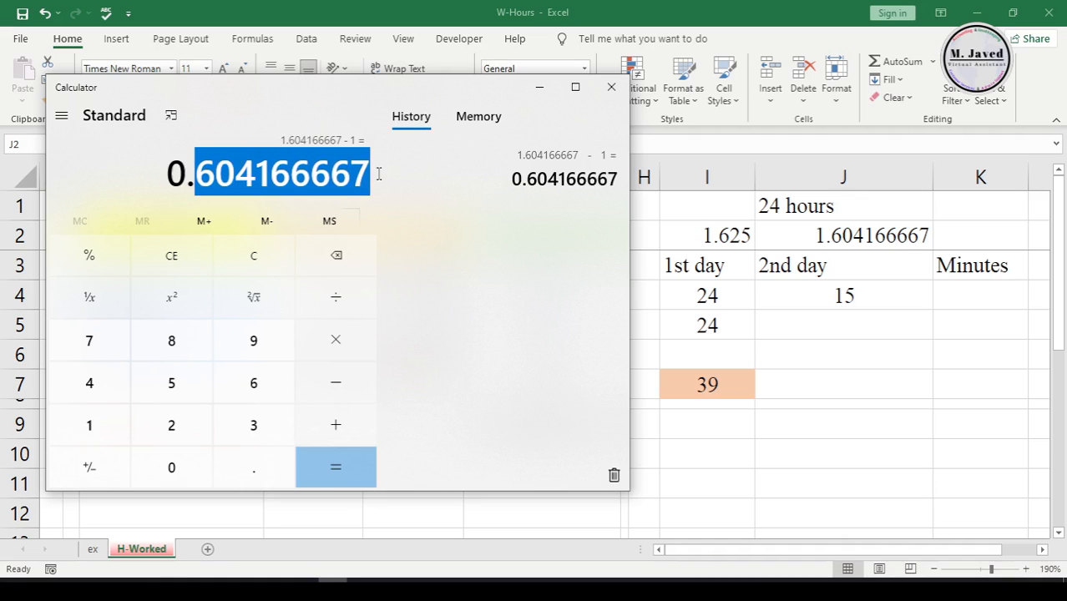
left_click(328, 346)
left_click(191, 425)
left_click(90, 382)
left_click(319, 464)
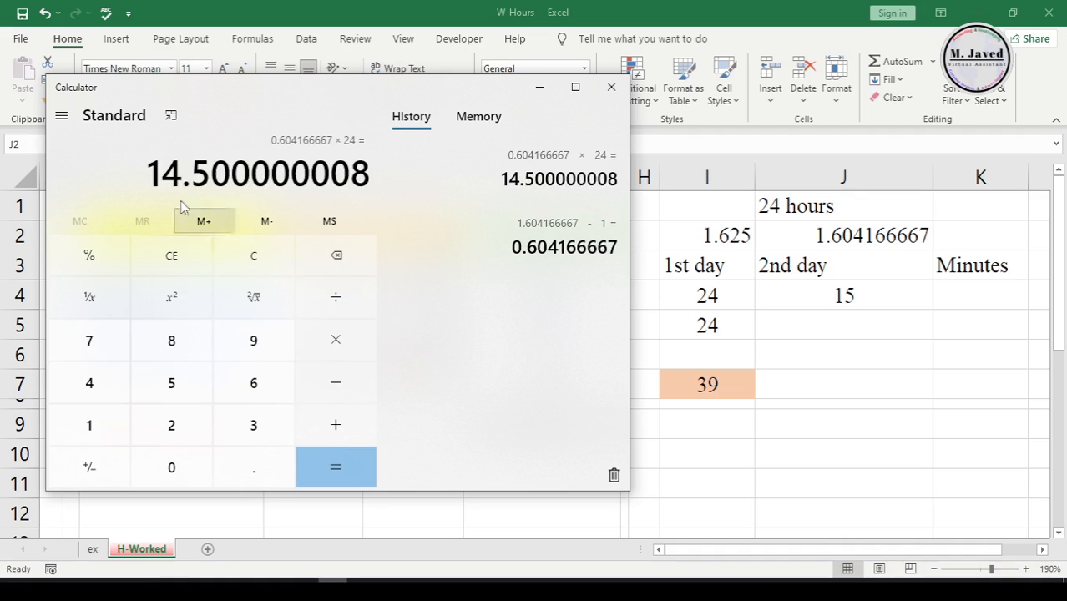
Step: Switch back to Excel and enter 14 in J5 as the 2nd day hours
left_click(855, 334)
left_click(853, 330)
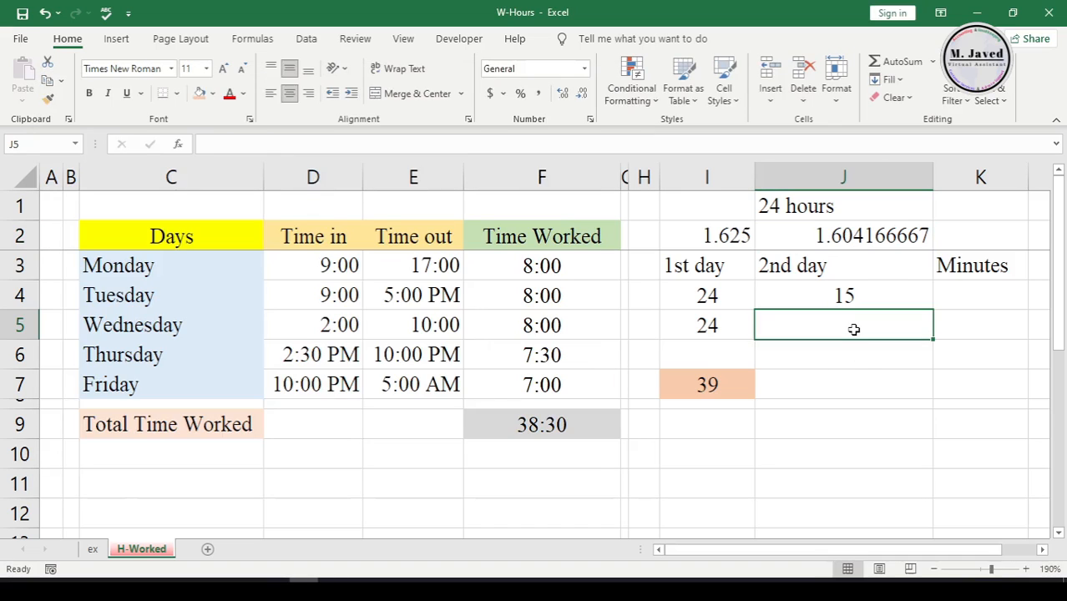
type("14")
left_click(958, 325)
Step: Switch to Calculator and subtract 14 from the hours result to isolate the partial hour
left_click(332, 591)
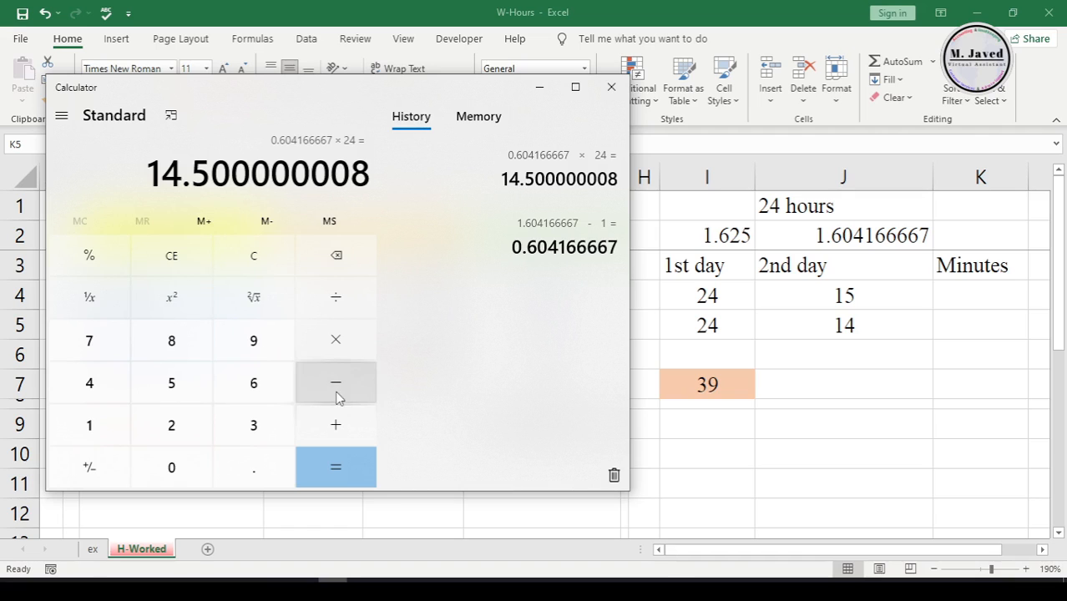
left_click(335, 384)
left_click(89, 425)
left_click(93, 385)
left_click(326, 465)
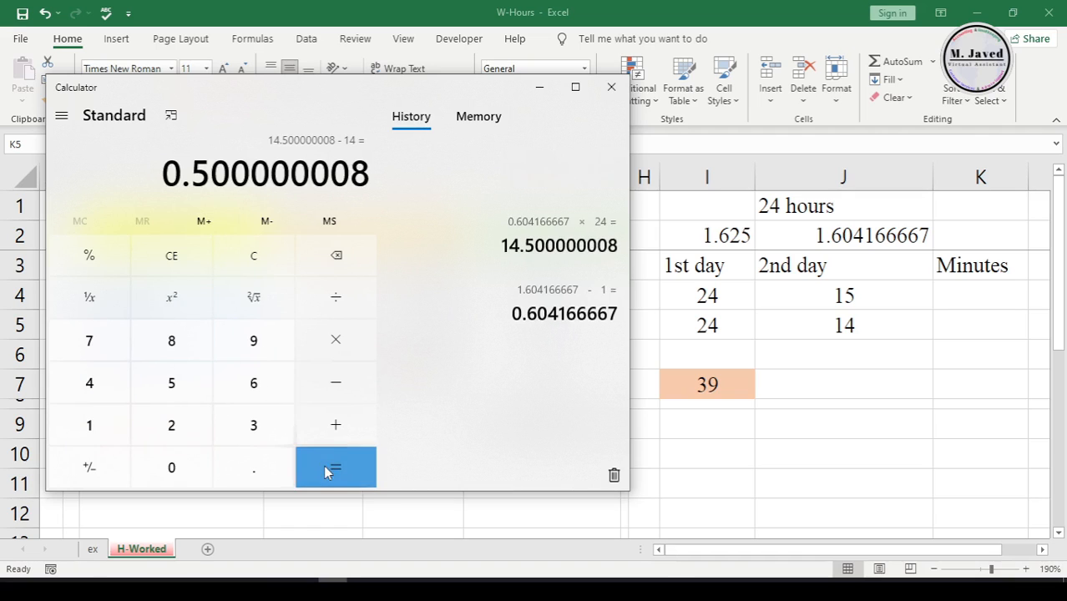
Step: Multiply the partial hour by 60 to convert it to minutes
left_click_drag(194, 177, 340, 194)
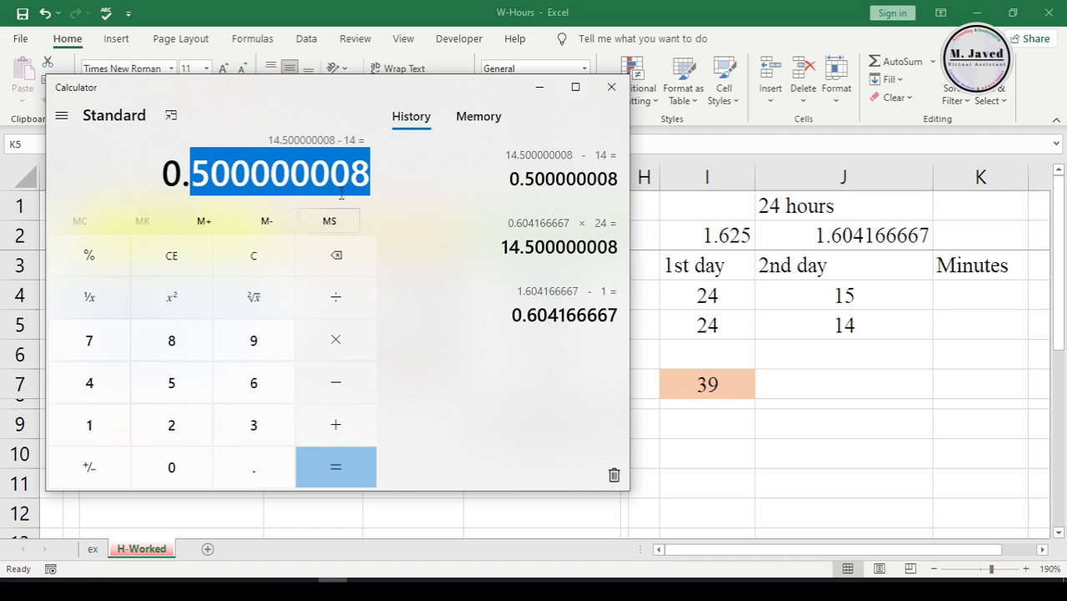
left_click(305, 351)
left_click(289, 376)
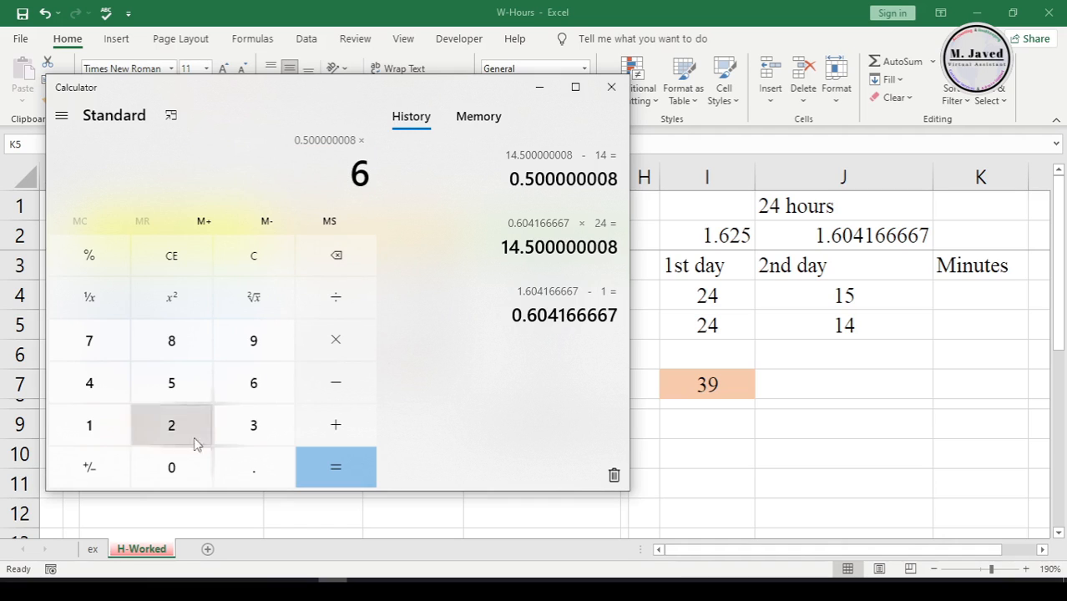
left_click(191, 461)
left_click(334, 466)
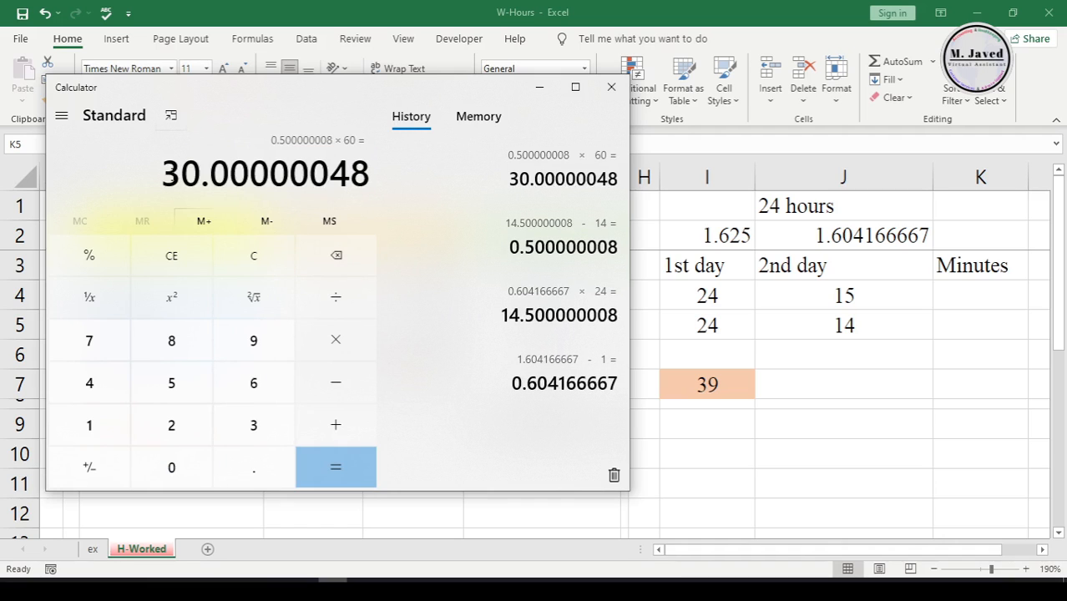
Step: Take the whole minutes from the result and enter 30 in K5 under Minutes in Excel
left_click_drag(165, 173, 204, 175)
left_click(216, 186)
left_click(968, 329)
type("30")
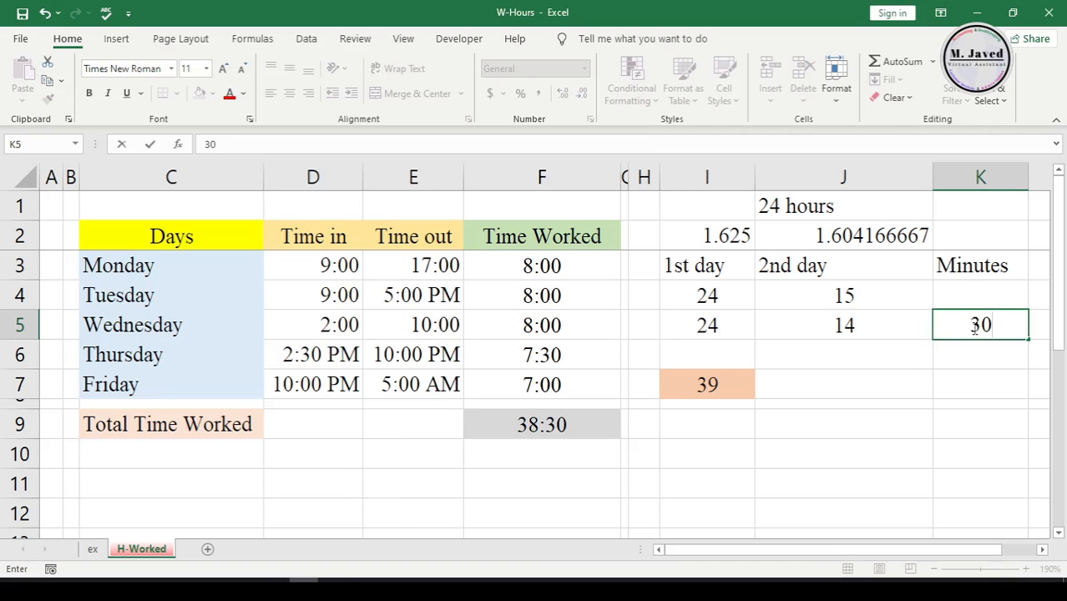
left_click(865, 384)
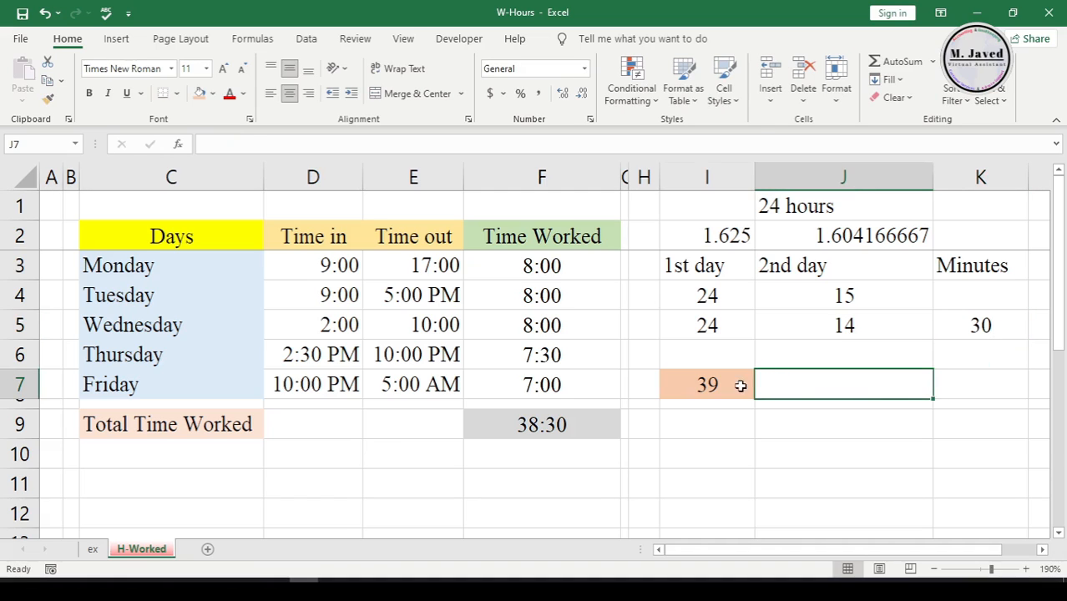
Step: Write the combined total beside the 39 in row 7: 38 hours in J7 and 30 Min in K7
left_click(741, 385)
left_click(811, 381)
left_click_drag(730, 328, 790, 329)
left_click(807, 381)
type("3")
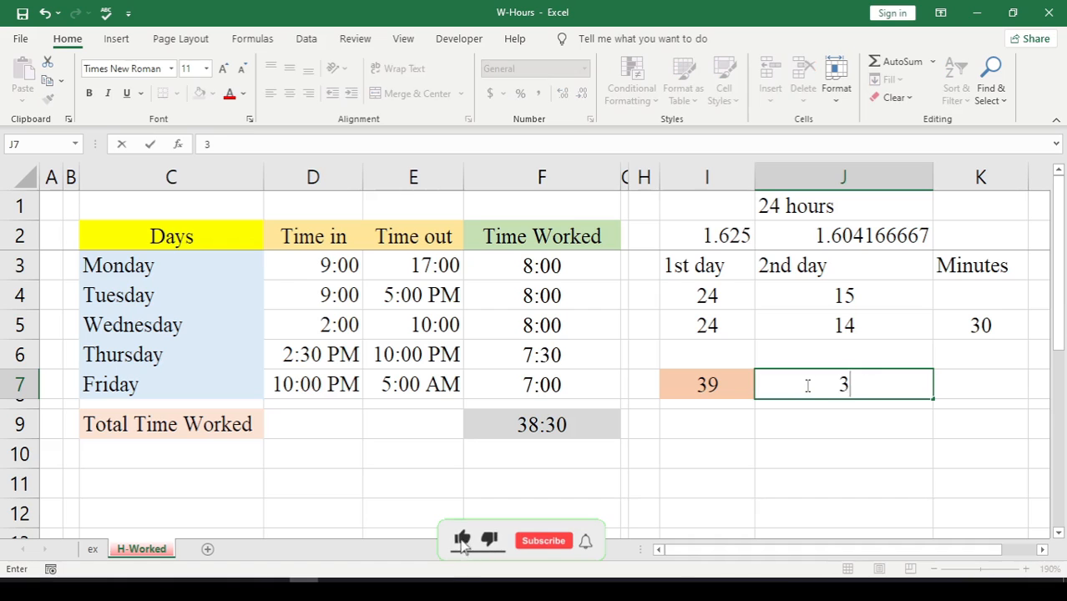
type("8 hours")
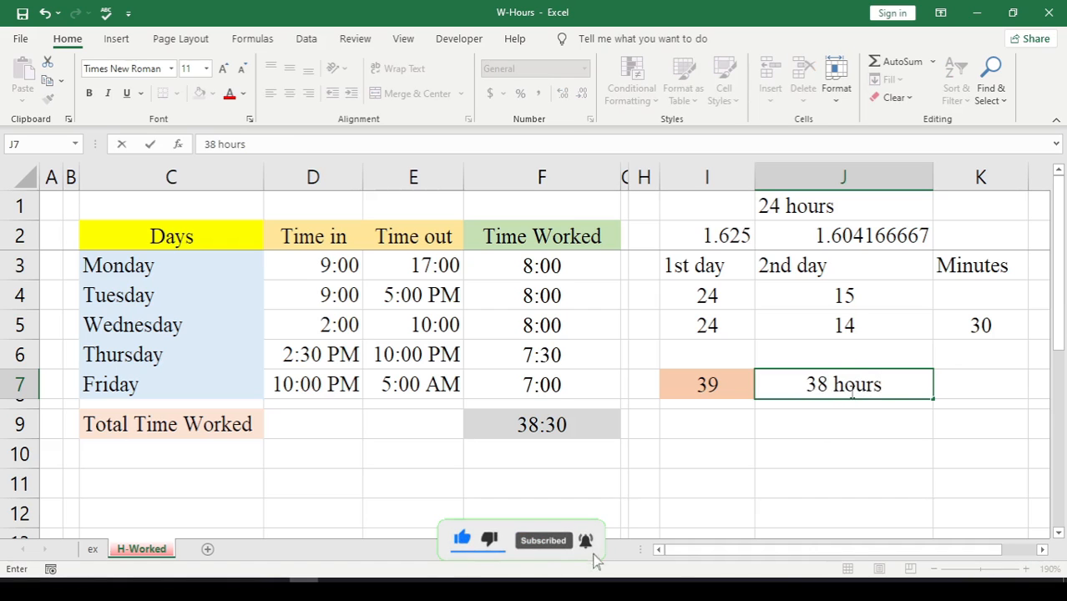
left_click(966, 386)
type("30")
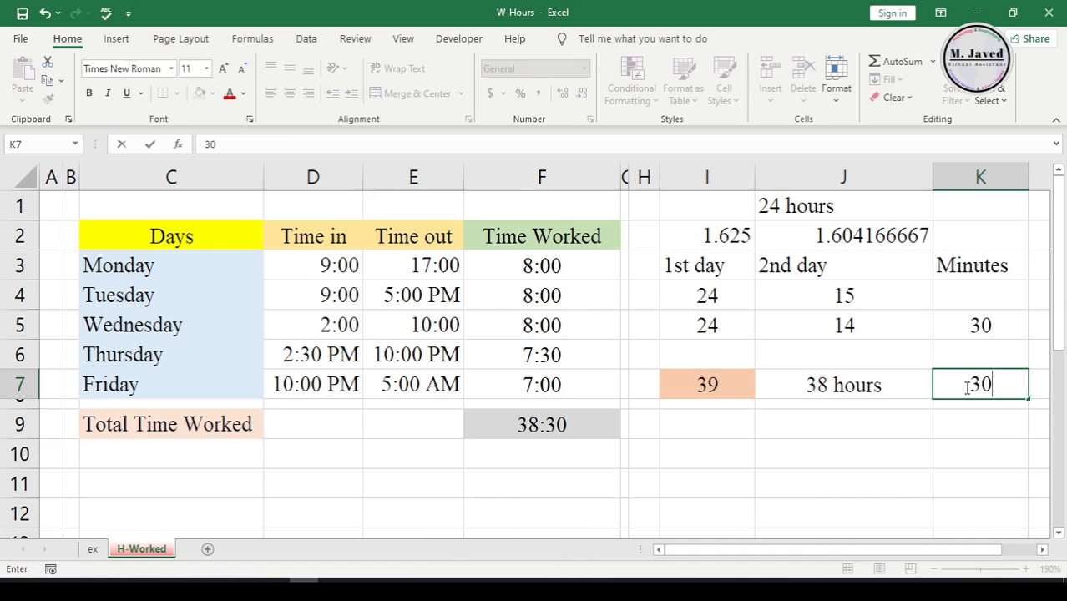
type(" Min")
key("Return")
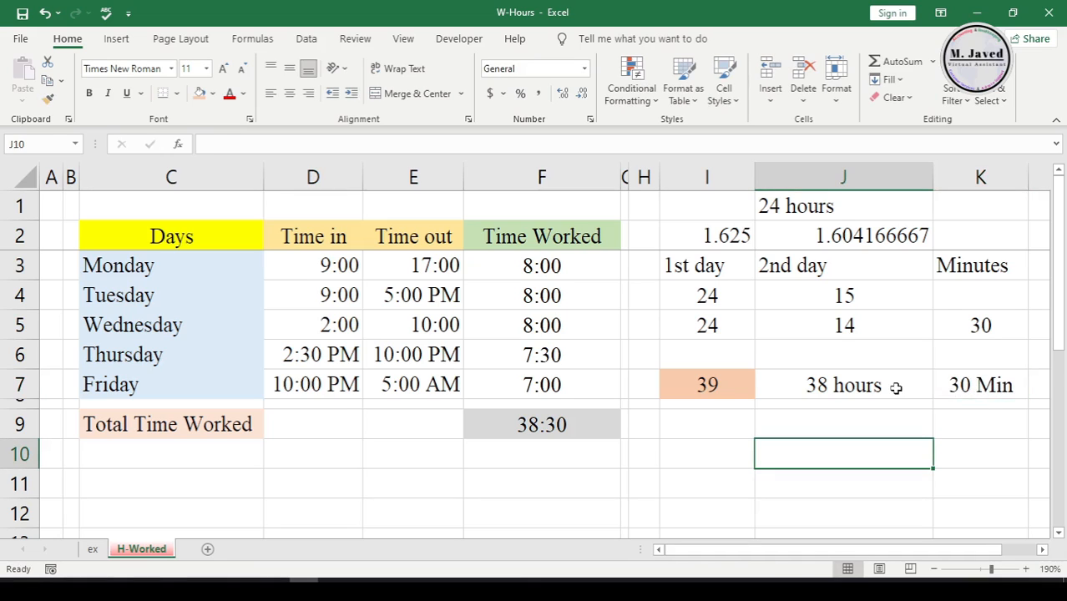
Step: Give the J7:K7 hours-and-minutes total a light blue fill
left_click_drag(895, 387, 961, 385)
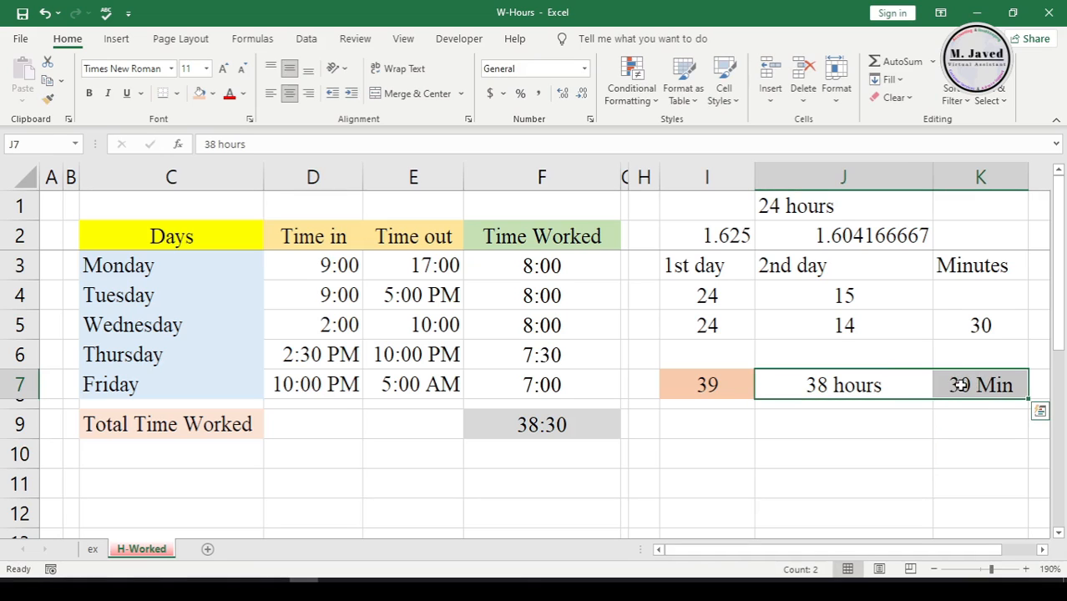
left_click(505, 424)
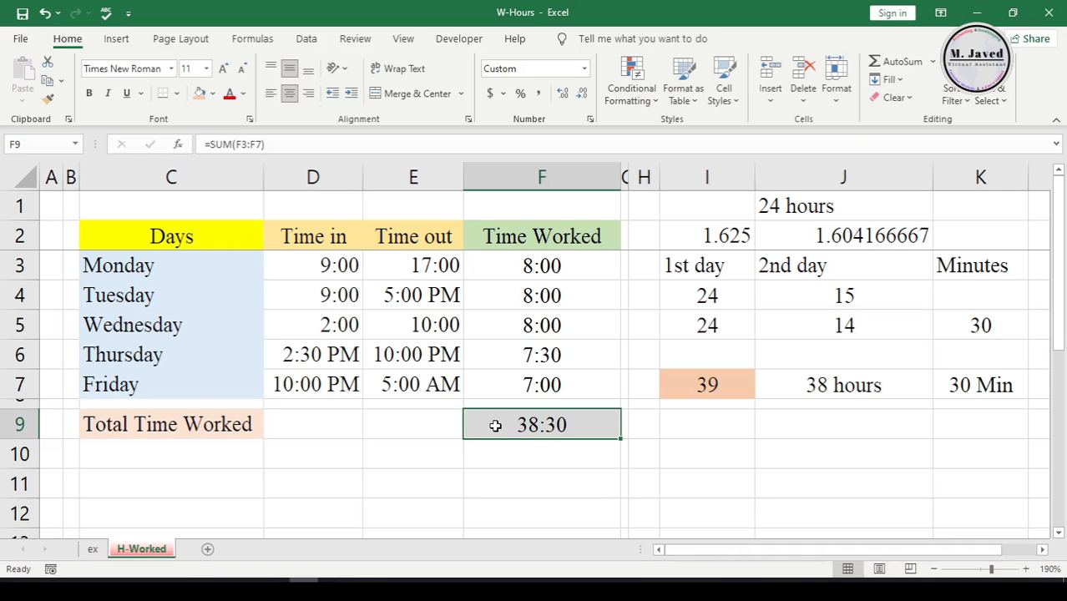
left_click_drag(903, 396, 968, 386)
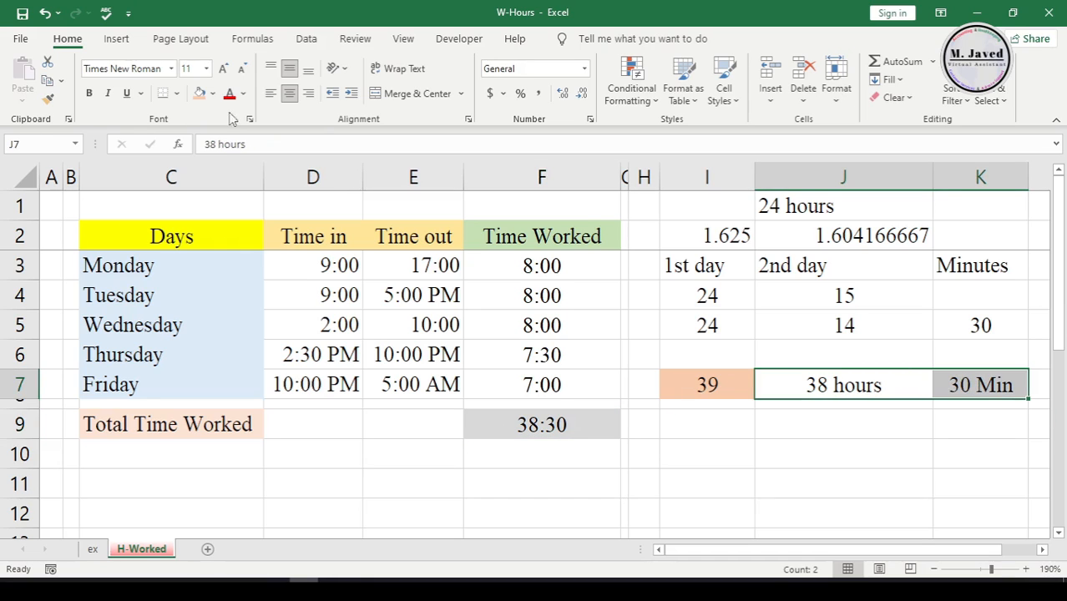
left_click(212, 93)
left_click(239, 156)
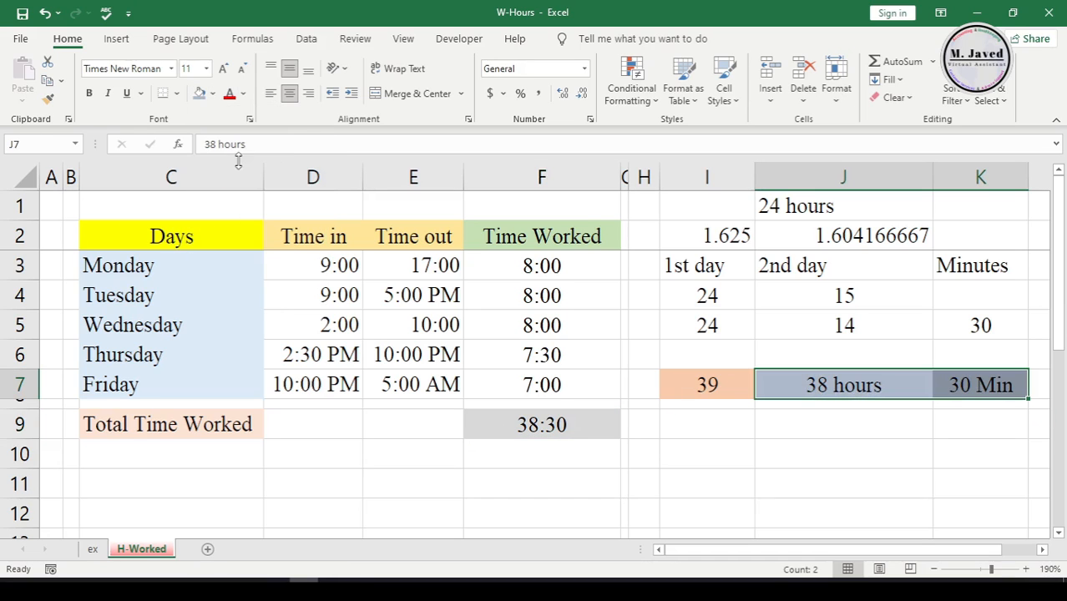
left_click(212, 94)
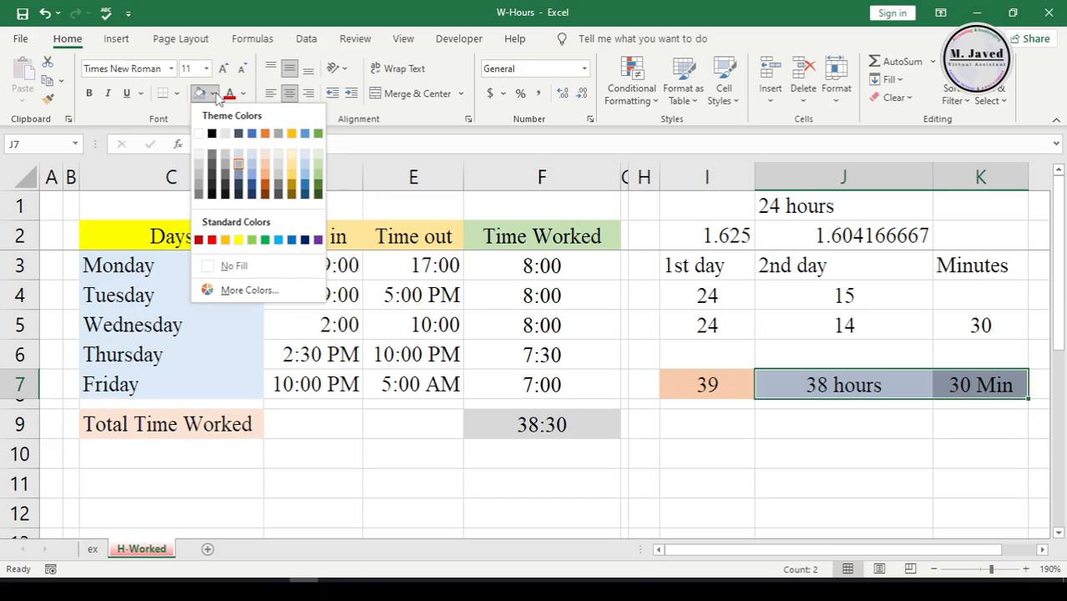
left_click(305, 156)
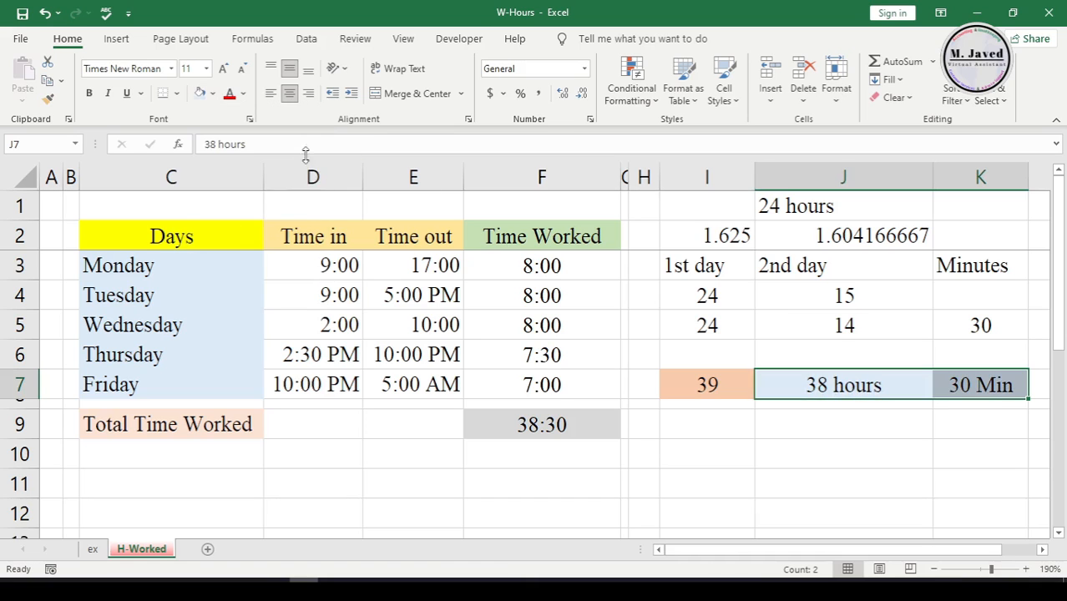
left_click(595, 432)
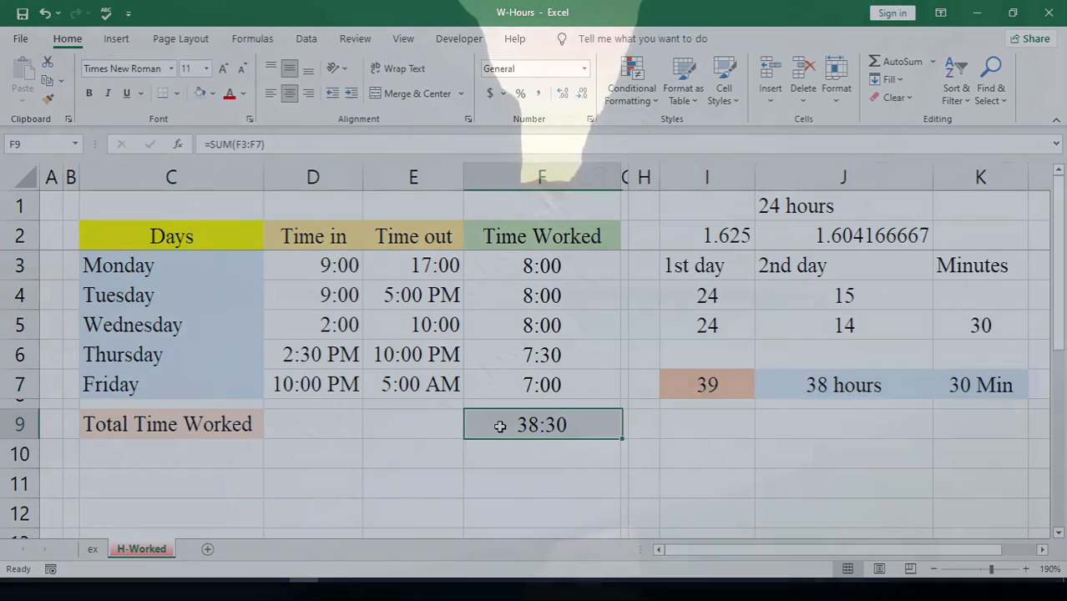